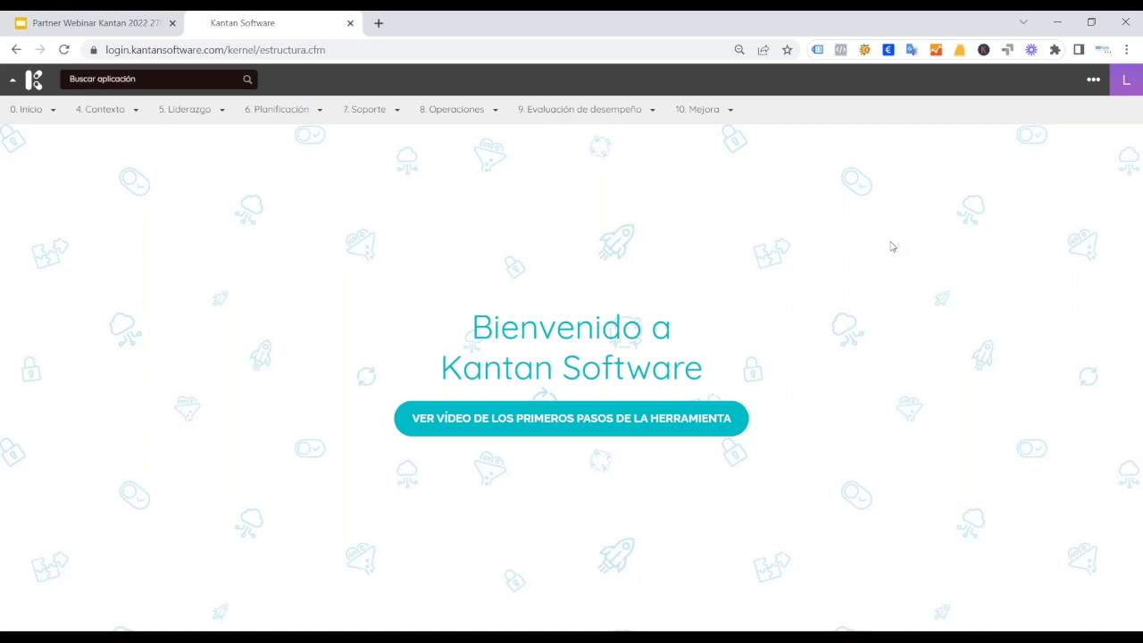
Open the Kantan Software website in a new browser tab and go to its Recursos page.
click(378, 23)
click(363, 43)
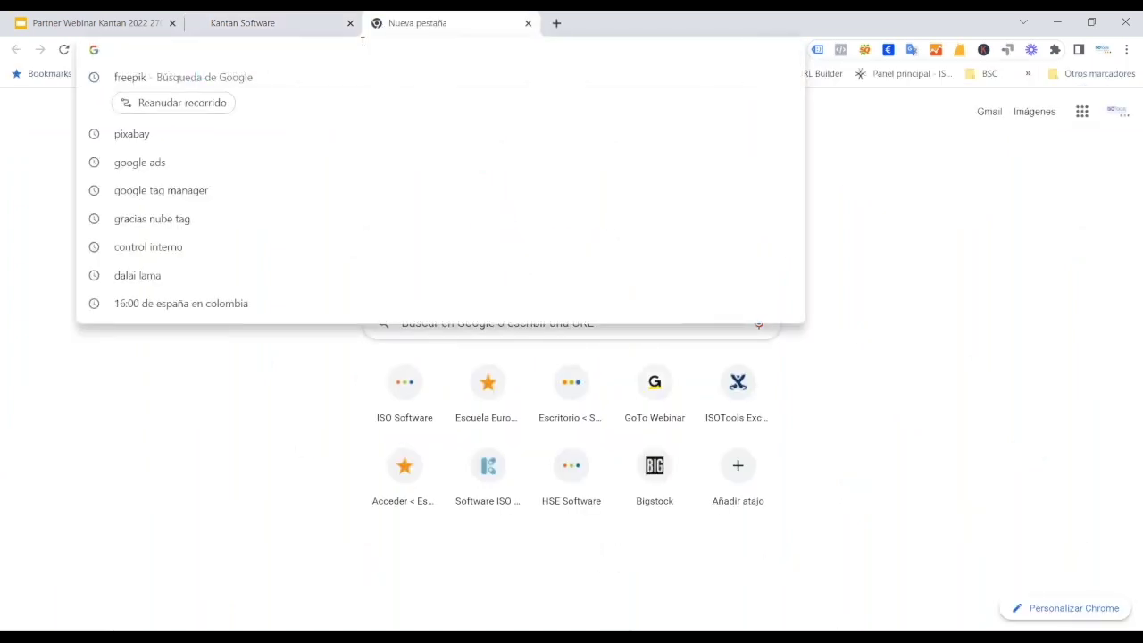
text(kan)
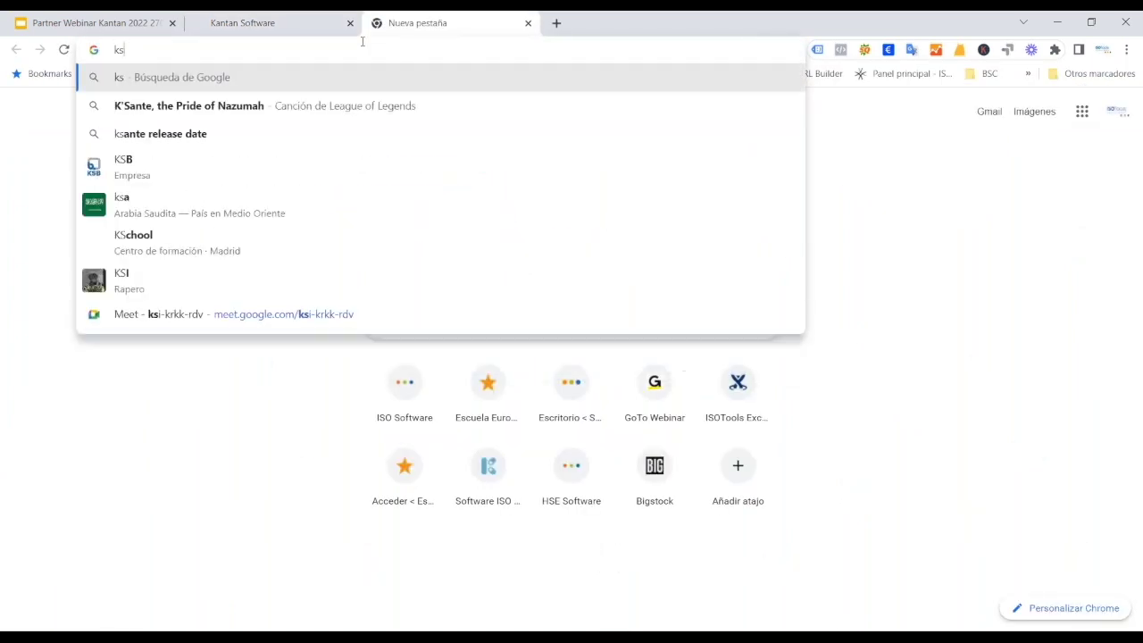
key(Return)
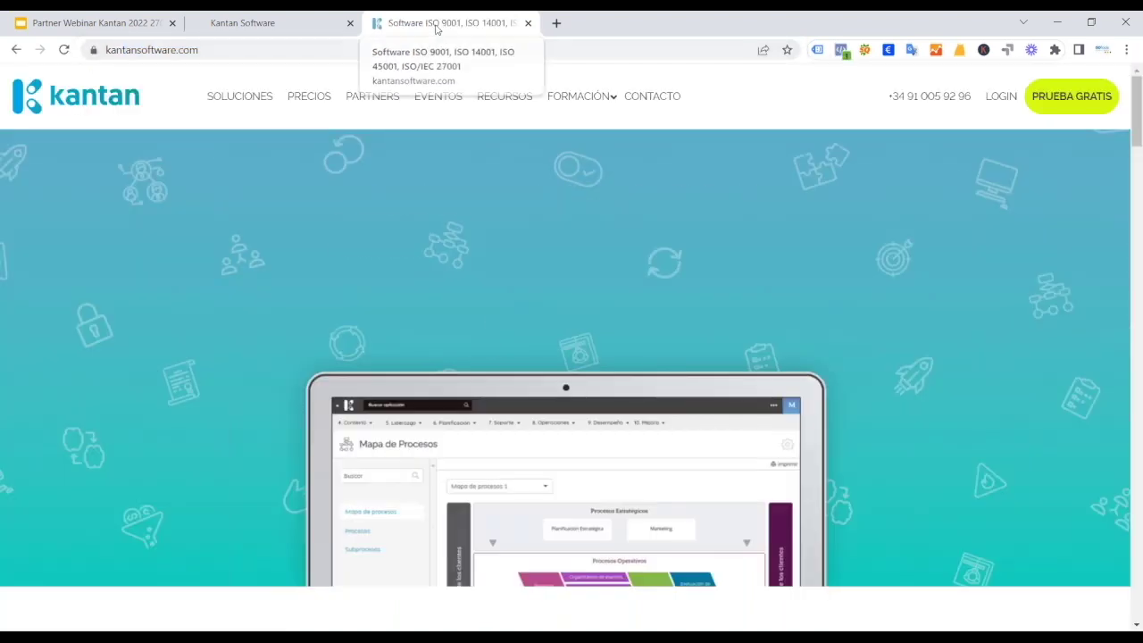
click(503, 98)
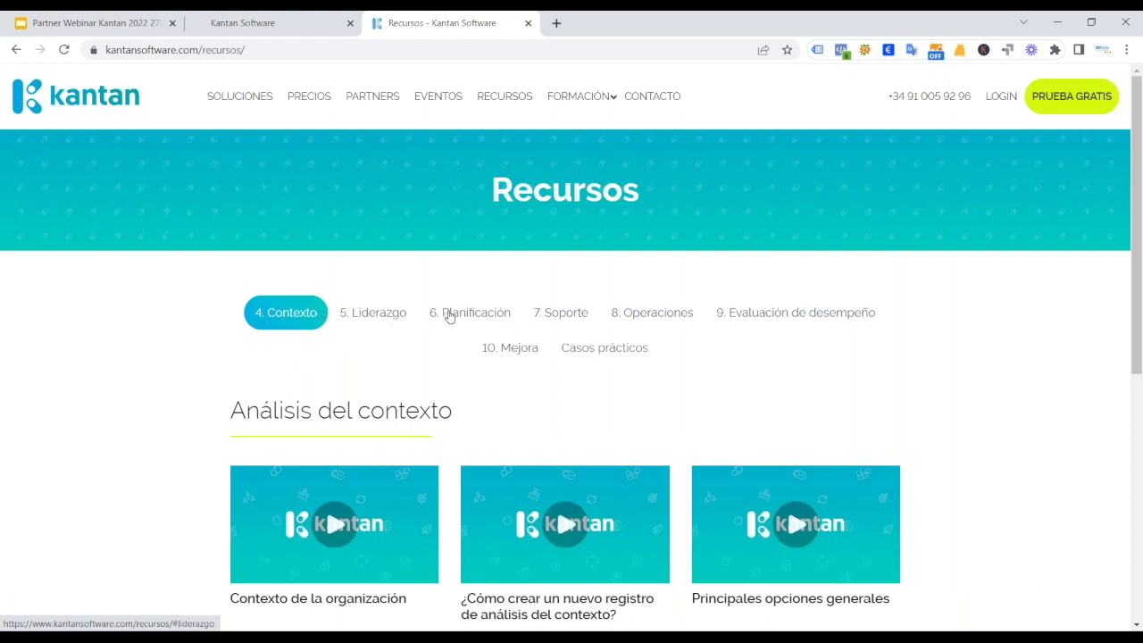
Browse the tutorial videos in the 5. Liderazgo and 6. Planificación sections.
click(378, 317)
scroll(899, 381, down, 6)
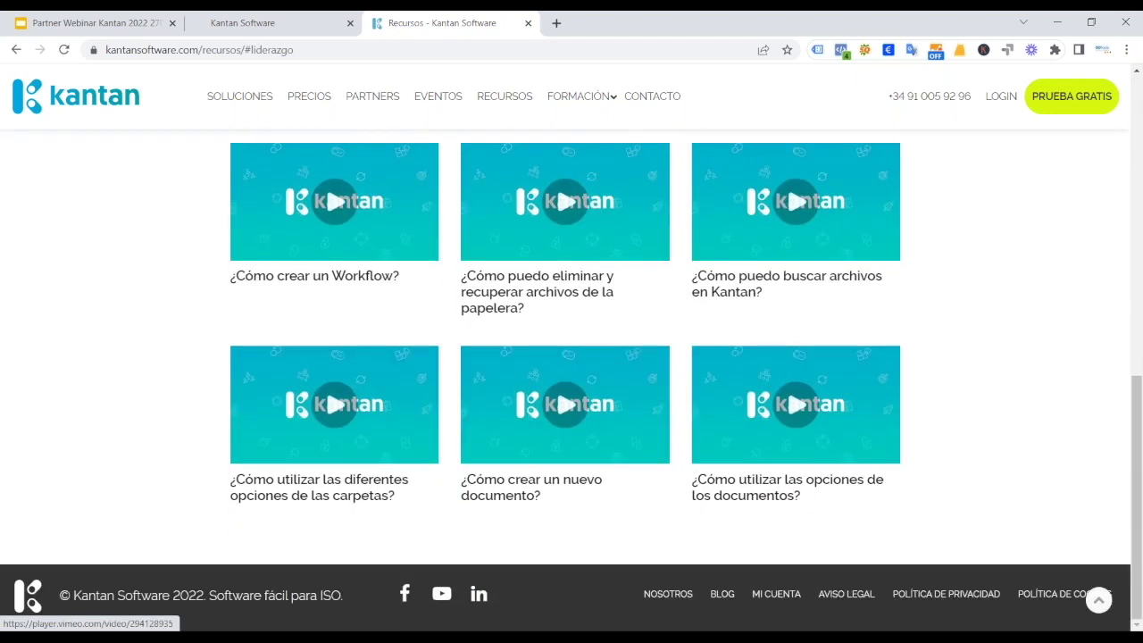
scroll(480, 315, up, 7)
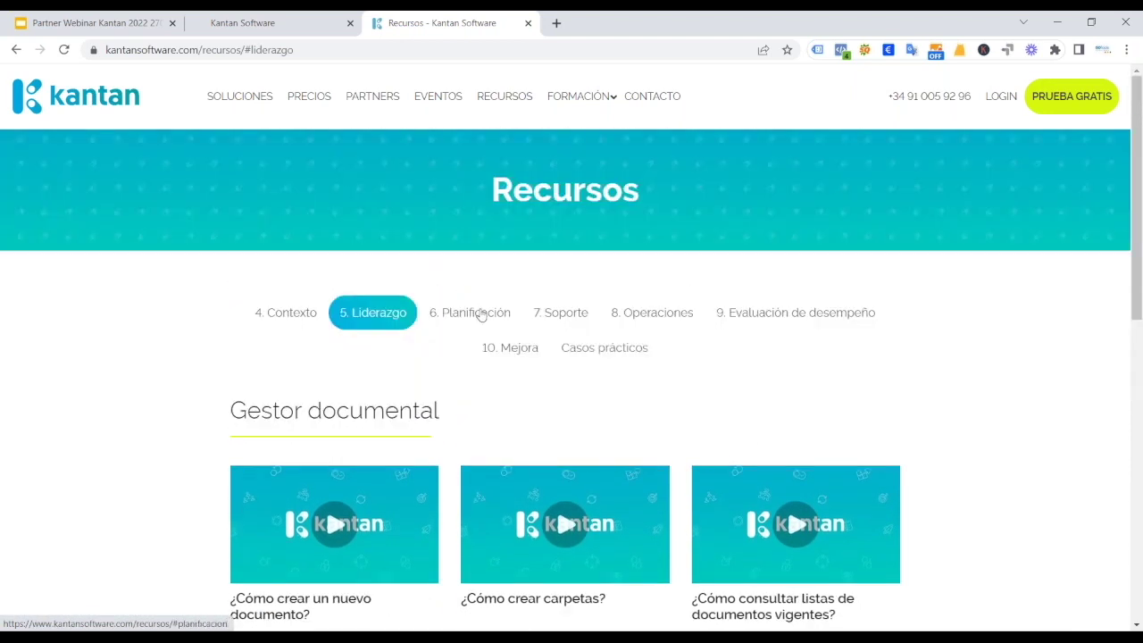
click(471, 312)
scroll(1013, 398, down, 5)
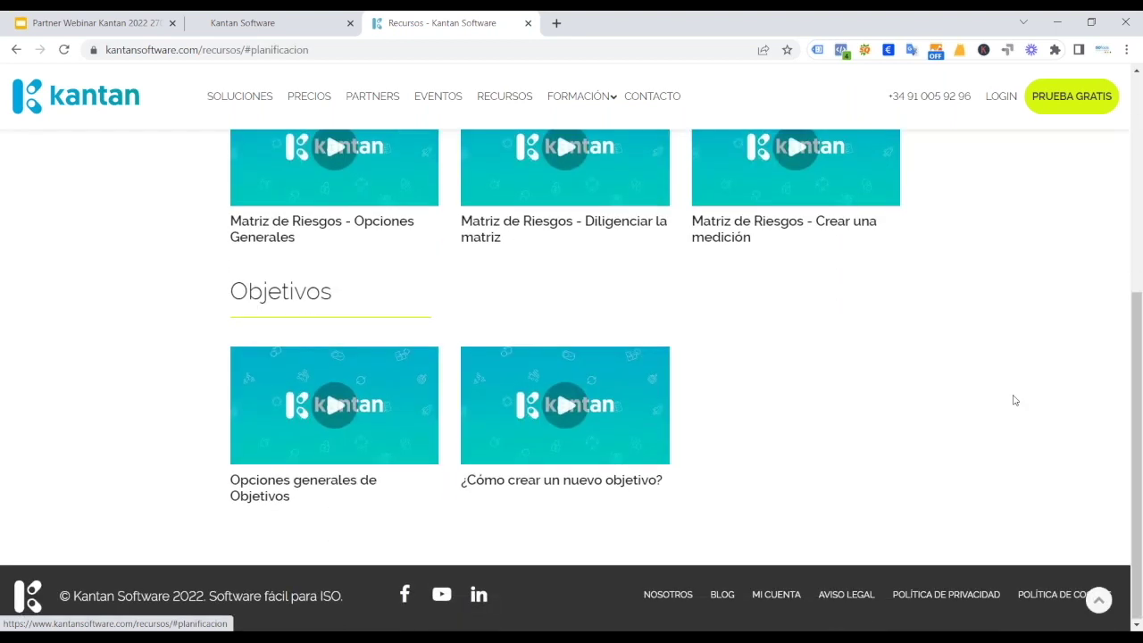
scroll(1013, 398, up, 4)
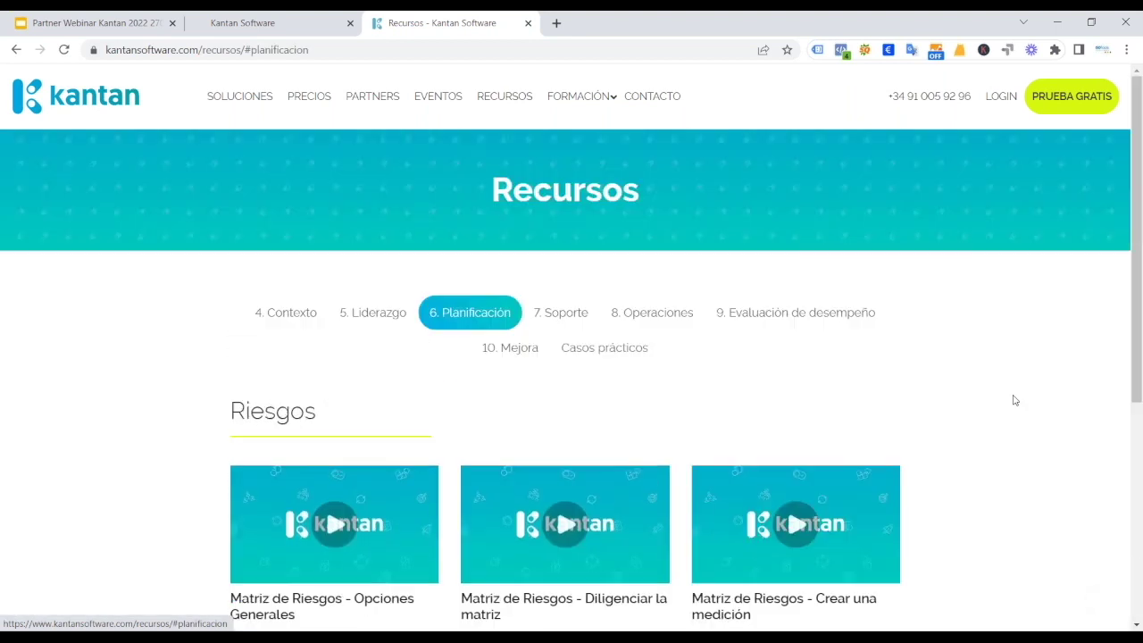
Return to the Kantan application, enable Logotipo del top in its preferences, upload a logo file and save.
click(272, 25)
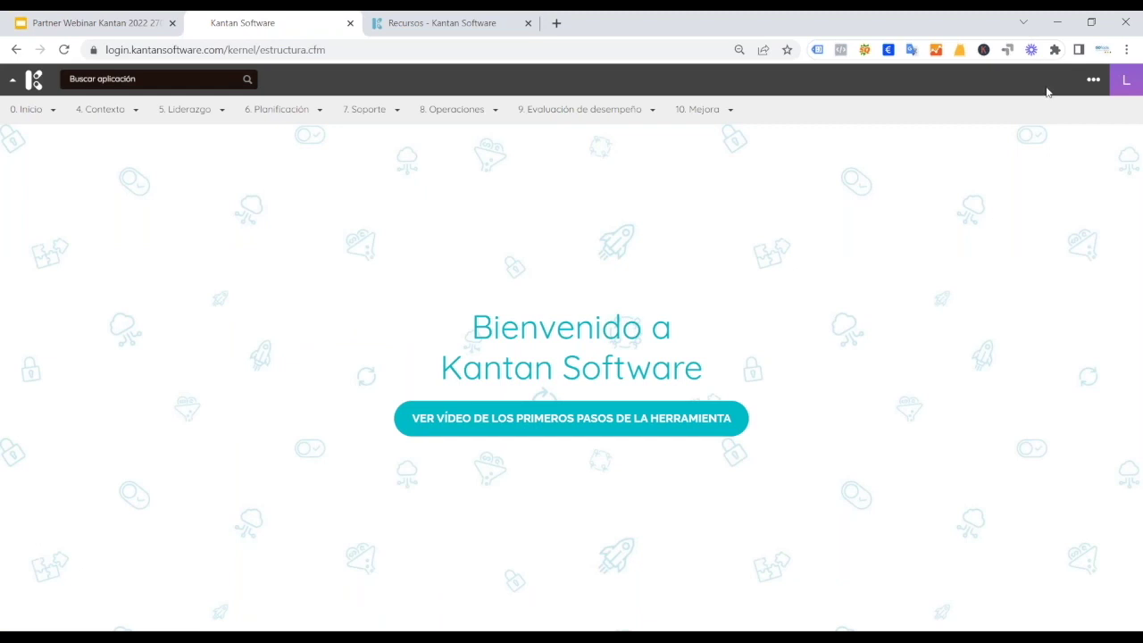
click(1093, 82)
click(987, 189)
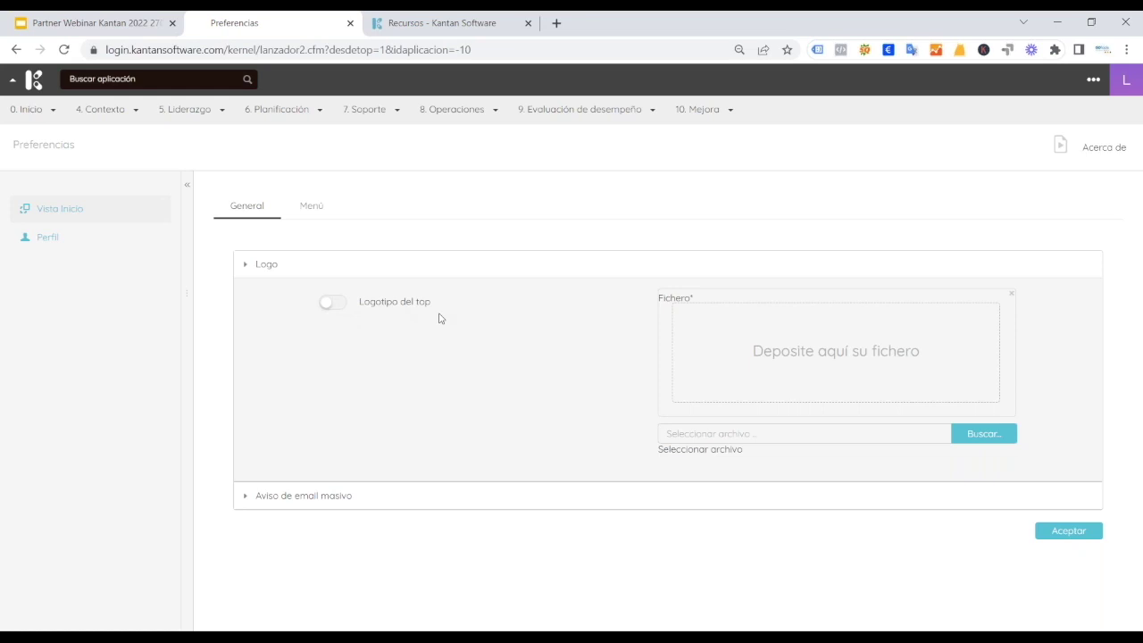
click(336, 304)
click(980, 435)
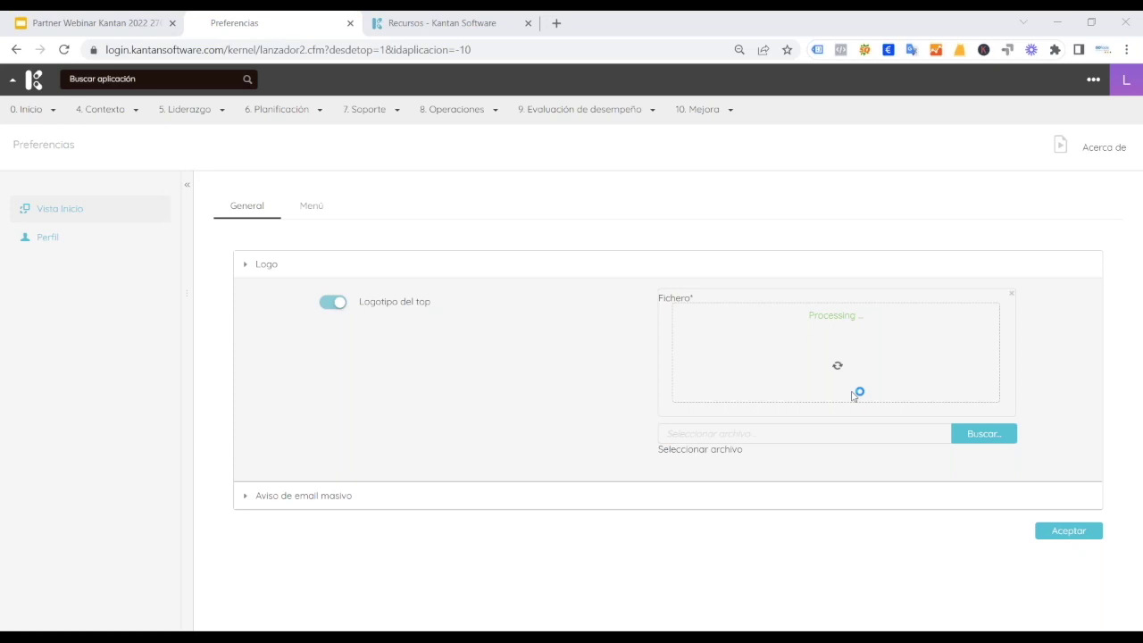
scroll(1064, 546, down, 2)
click(1059, 549)
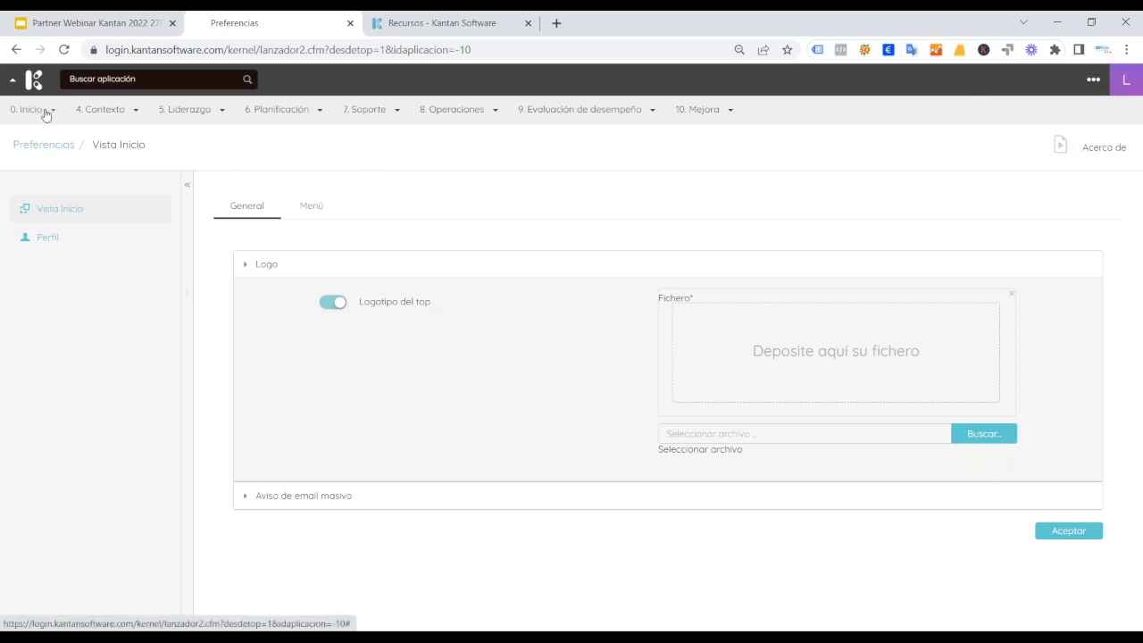
Start a new department in Gestión de la organización and name it Comercial.
click(221, 111)
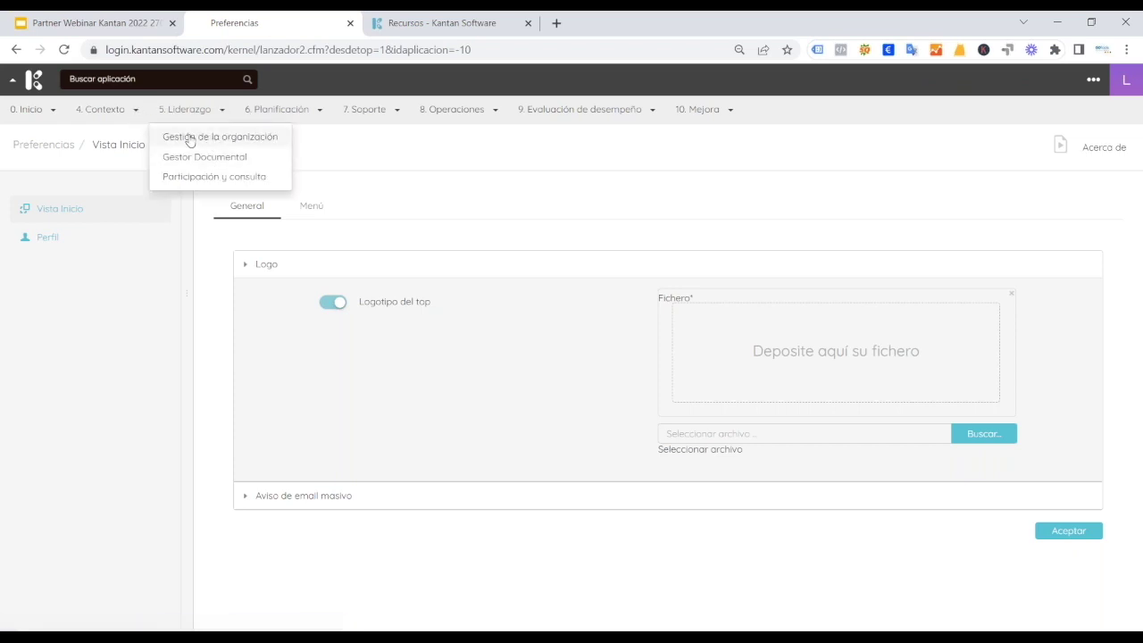
click(199, 139)
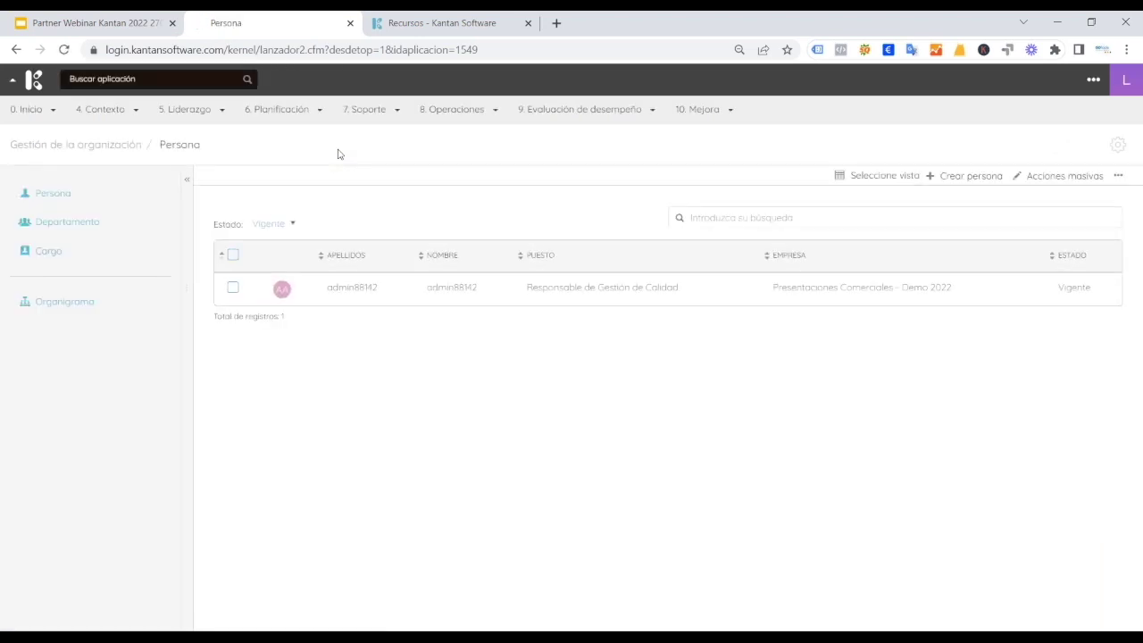
click(59, 224)
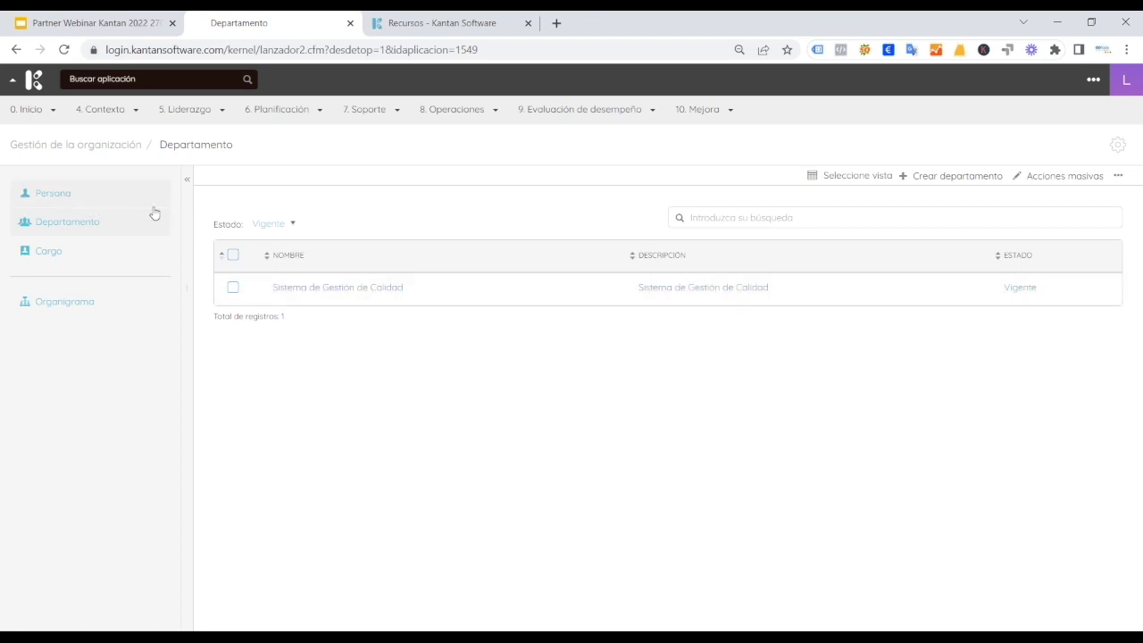
click(953, 178)
click(533, 283)
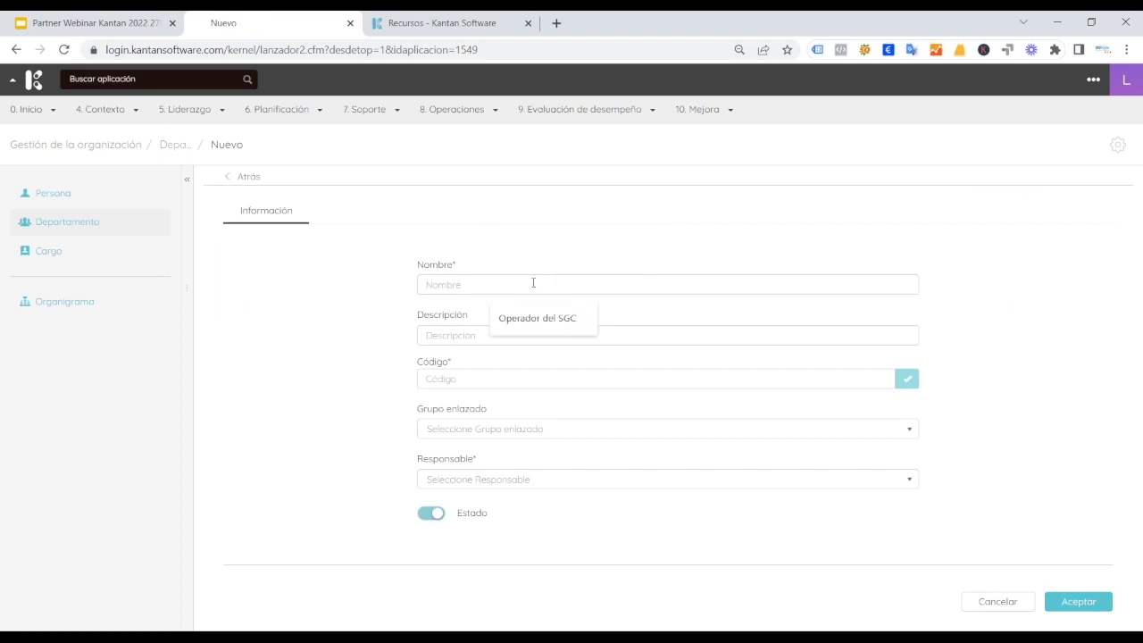
text(Comercial)
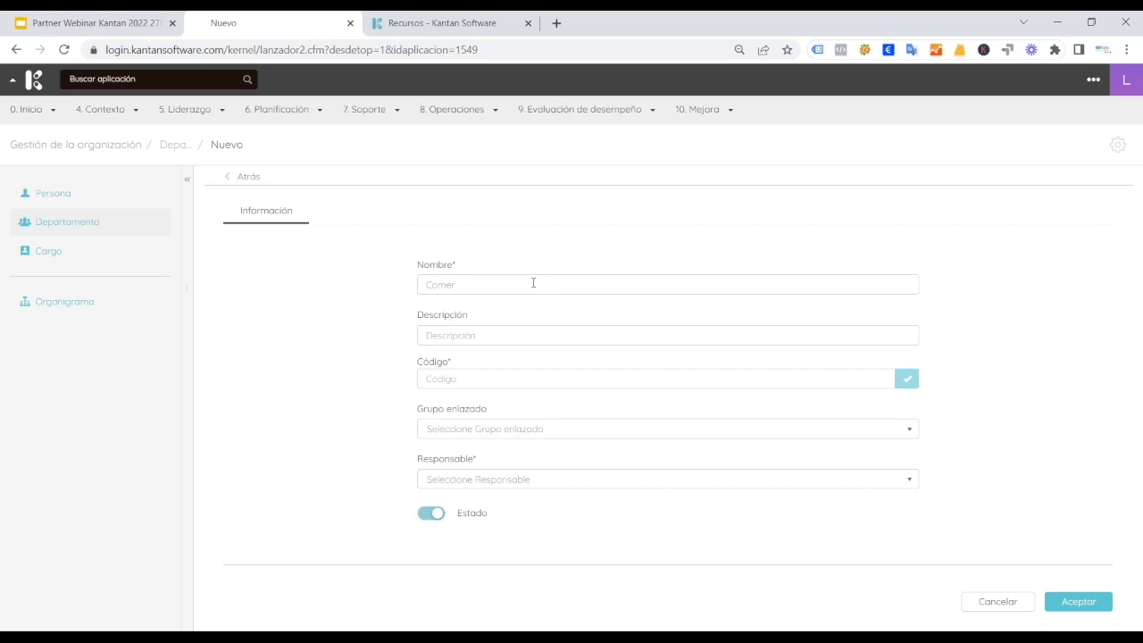
Set the department's description to "área comercial" and its code to AC1.
click(495, 334)
text(dep)
key(BackSpace)
key(BackSpace)
key(BackSpace)
text(drea comercial)
click(500, 377)
text(AC)
Set the linked group to Sin padre, assign the administrator as Responsable and save the department.
click(501, 436)
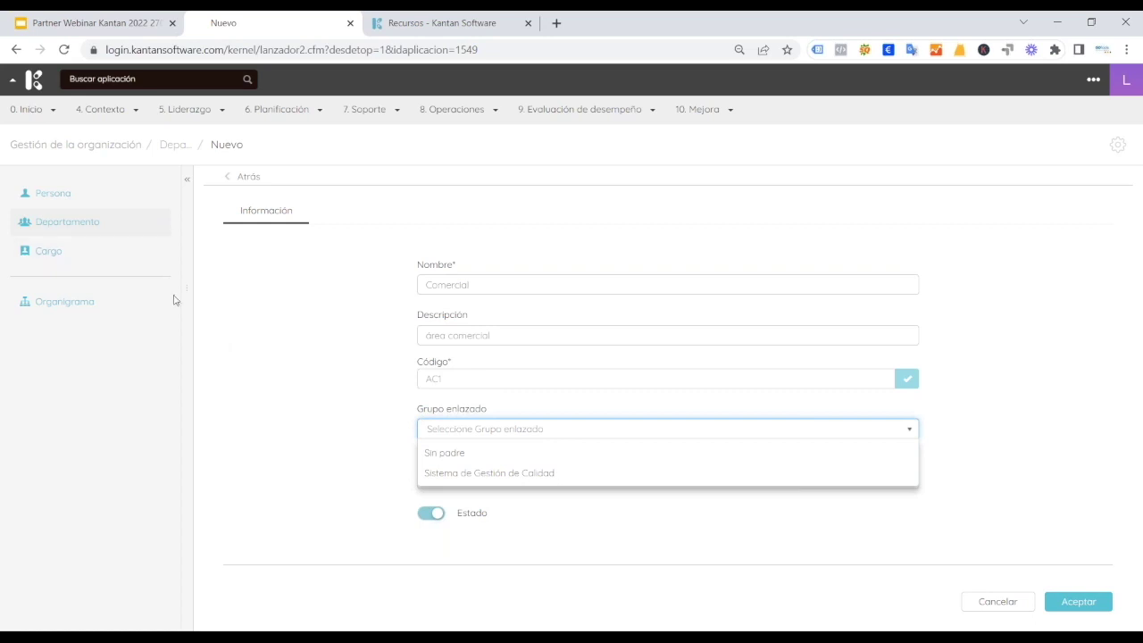
click(447, 454)
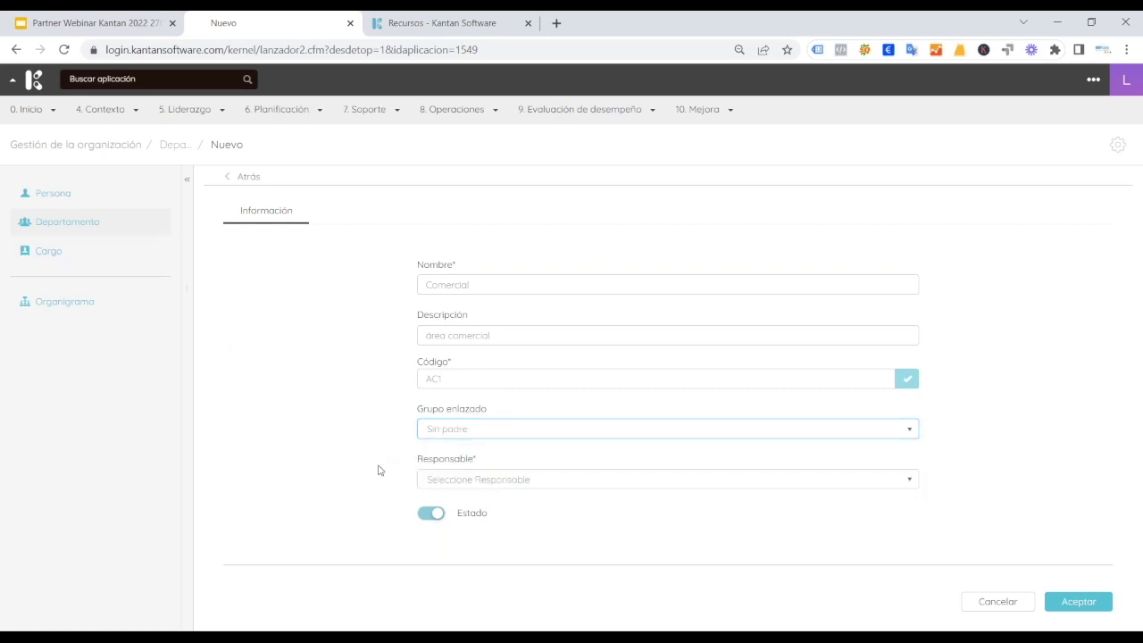
click(457, 482)
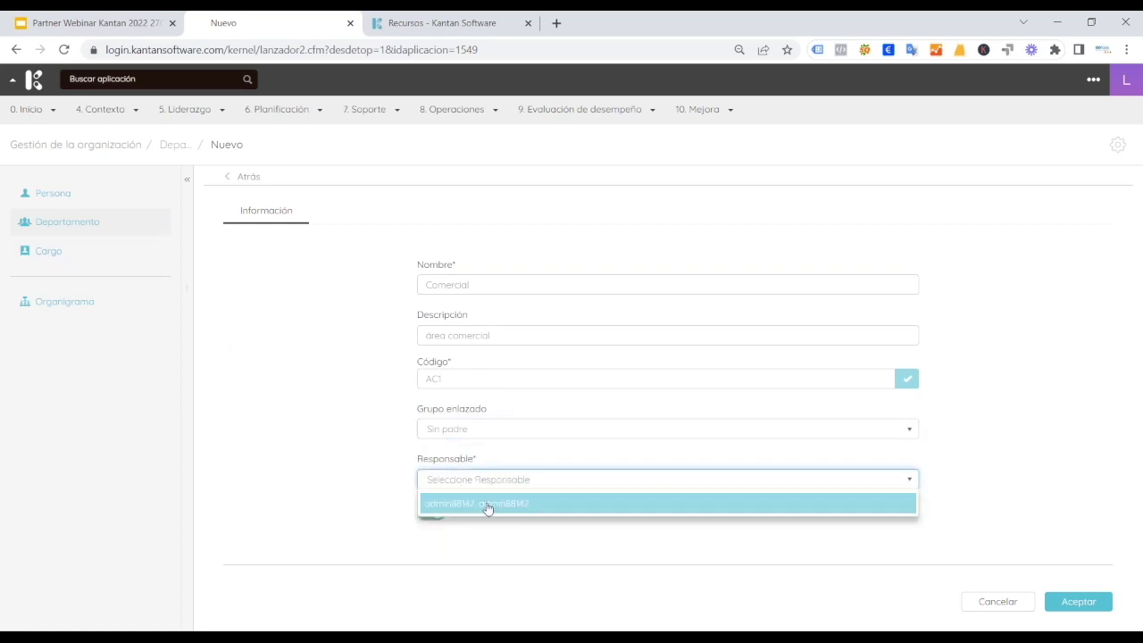
click(488, 504)
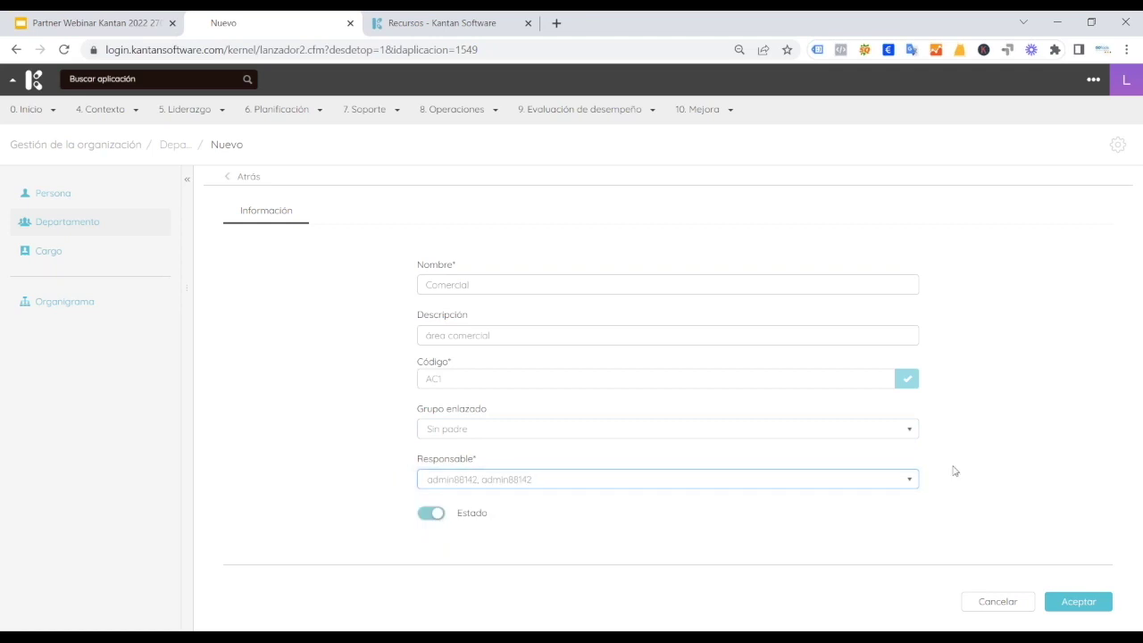
click(1079, 604)
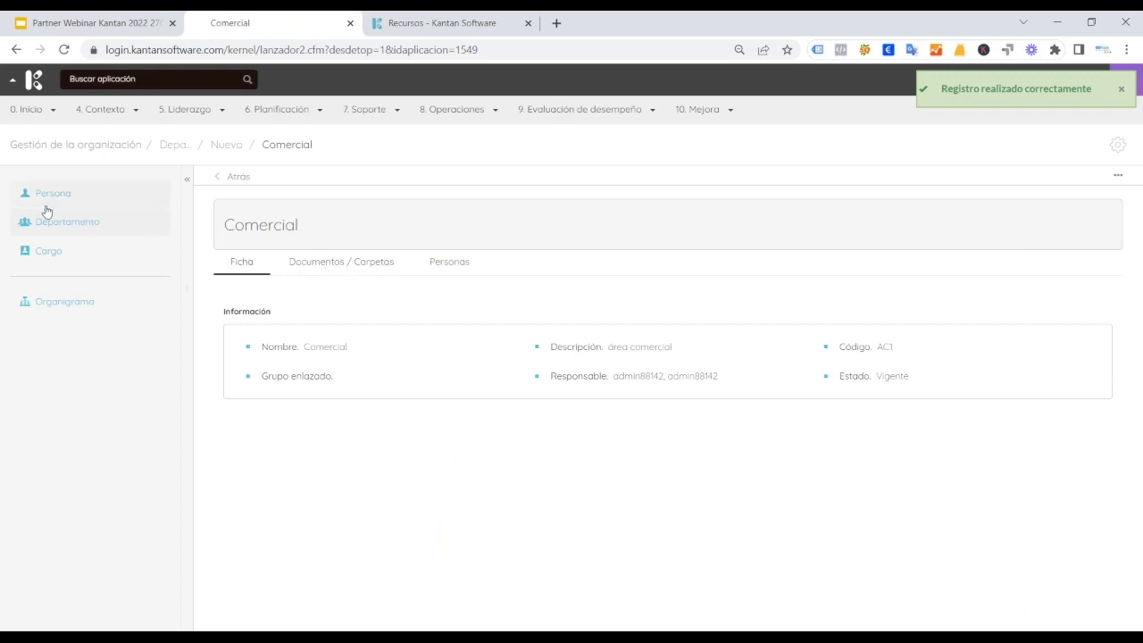
Review the Comercial department's document and folder options and its assigned people.
click(335, 267)
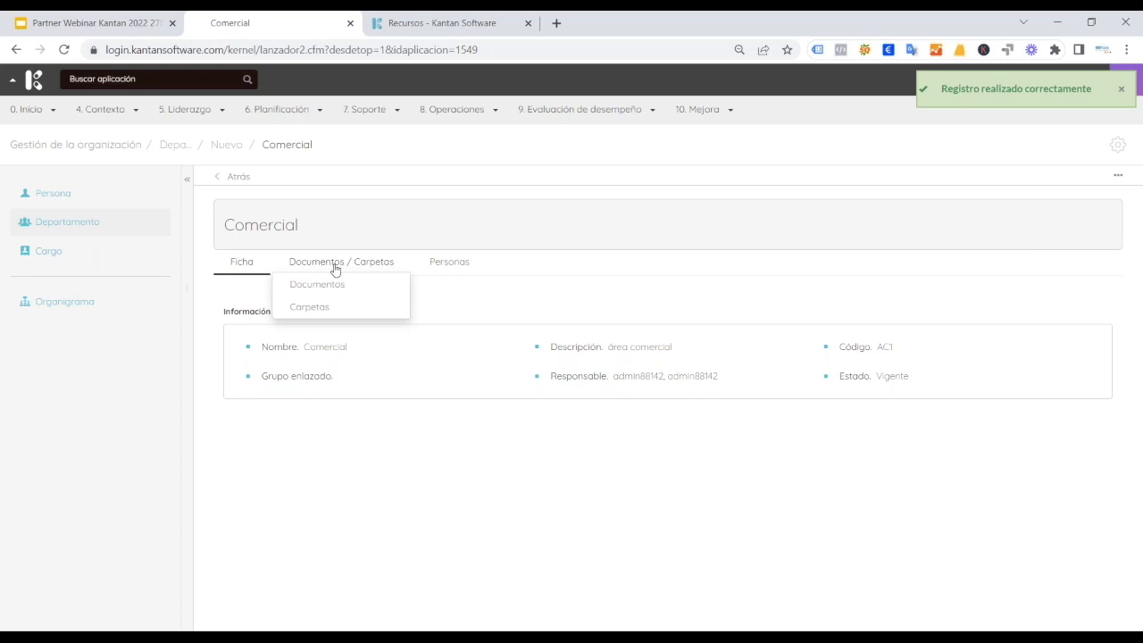
click(458, 263)
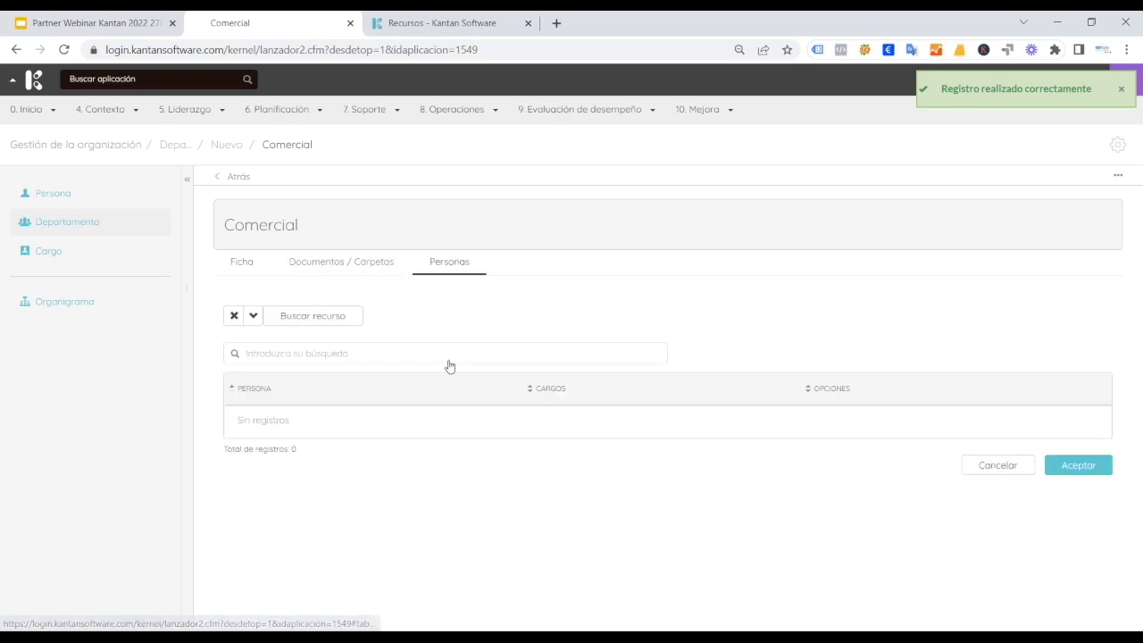
Start a new person record in Gestión de la organización with the salutation D.
click(64, 197)
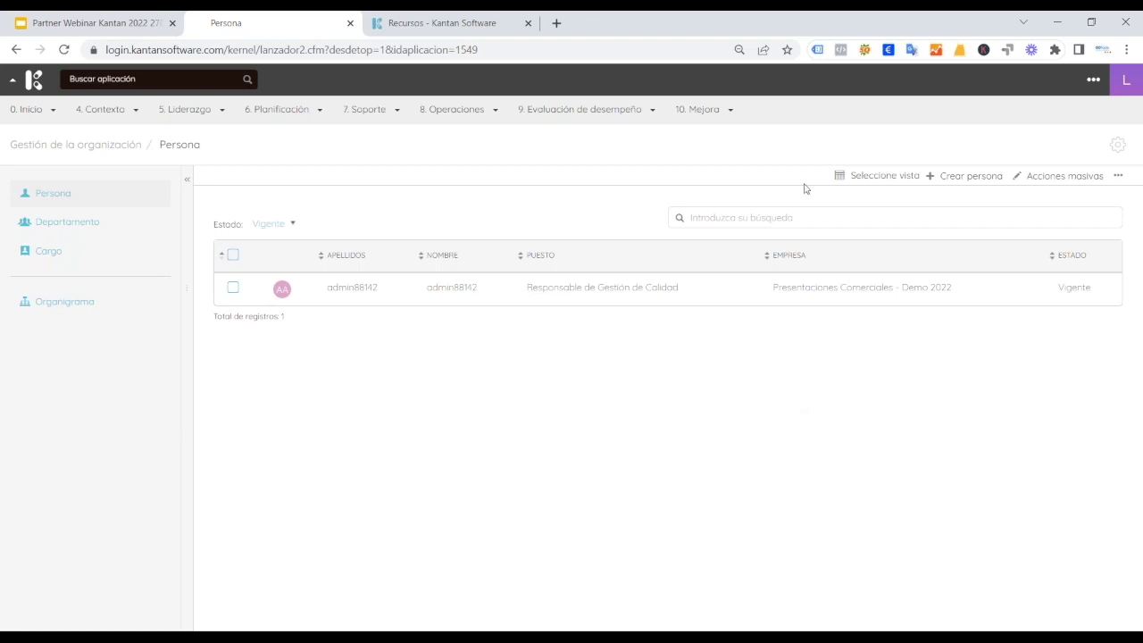
click(975, 184)
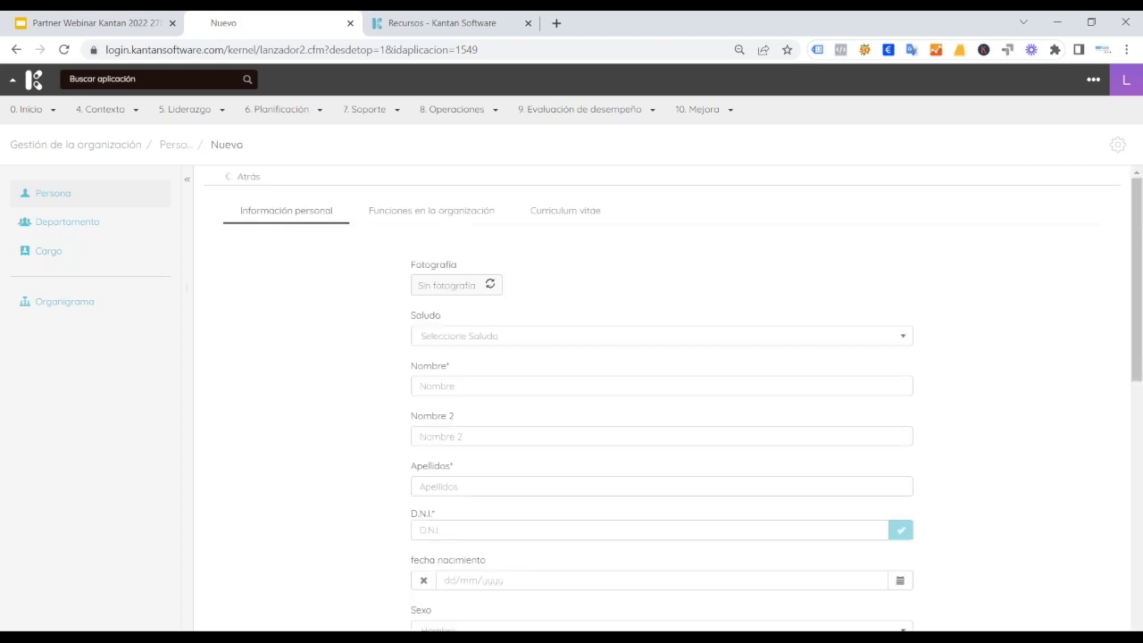
click(500, 336)
click(443, 364)
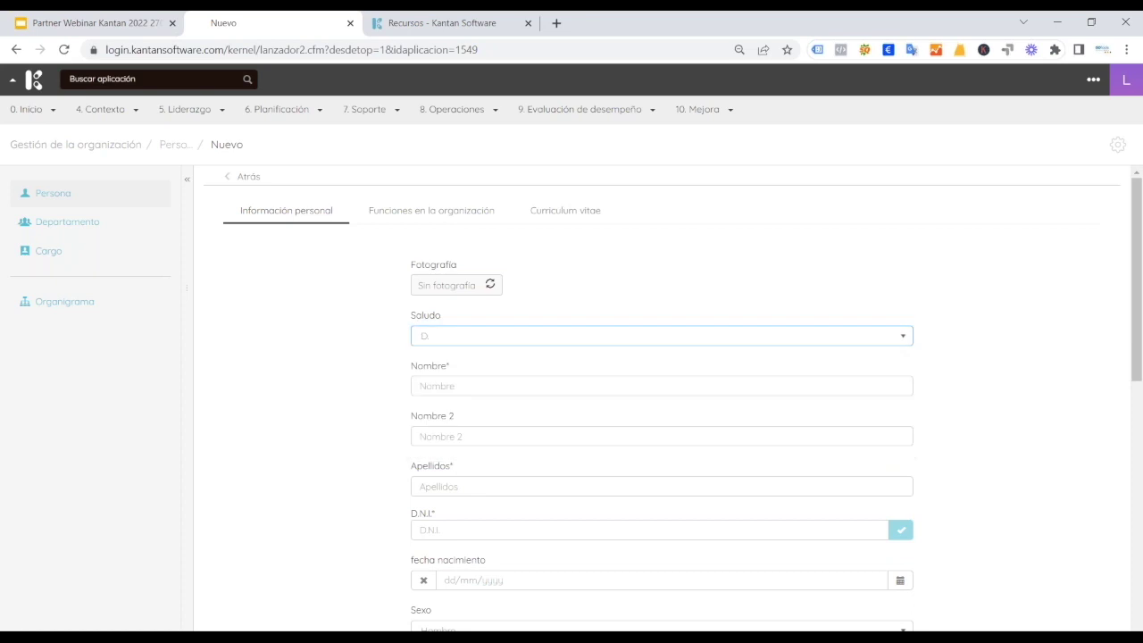
Enter the person's first name, second name and surname.
click(488, 386)
text(Jose)
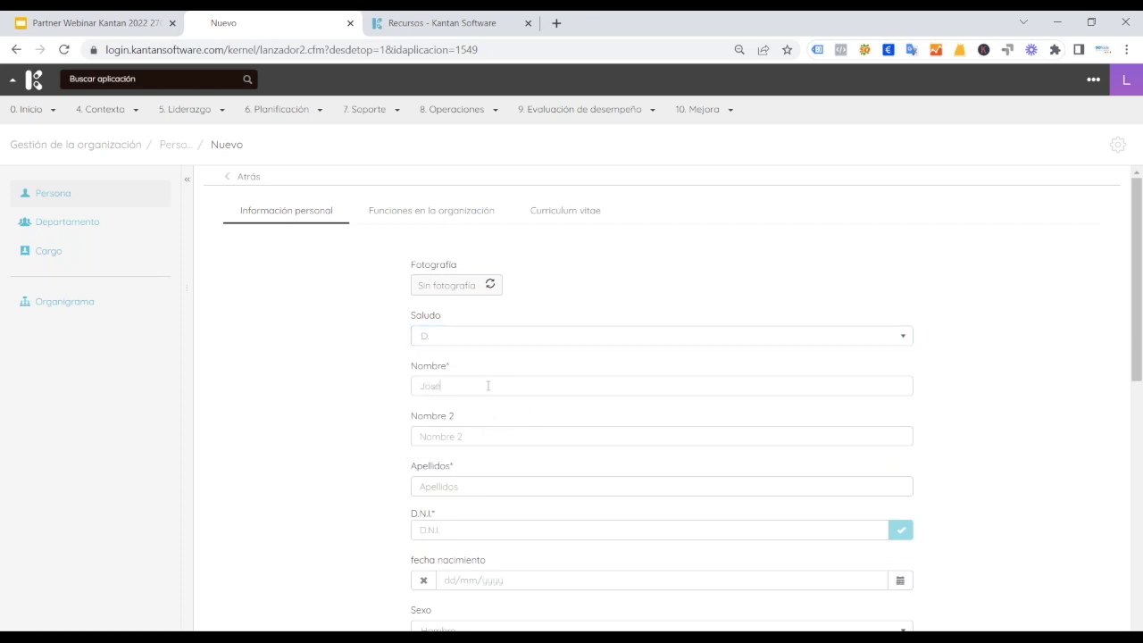
text( Anton)
key(BackSpace)
key(BackSpace)
key(BackSpace)
text(Anton)
Fill in the person's date of birth from the calendar.
scroll(488, 386, down, 3)
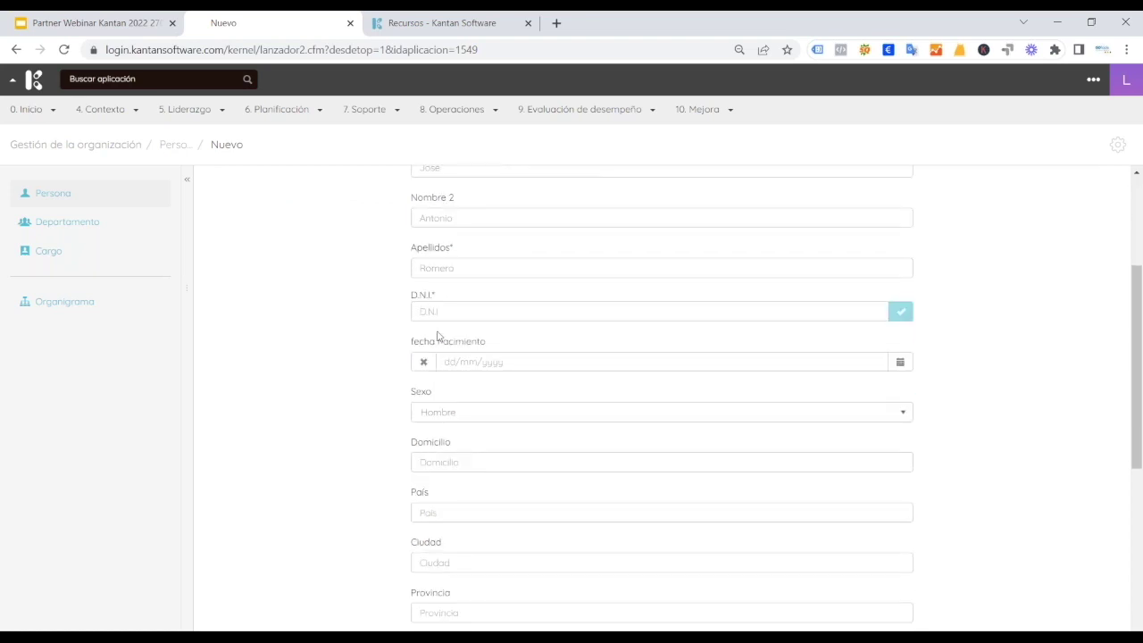
click(899, 362)
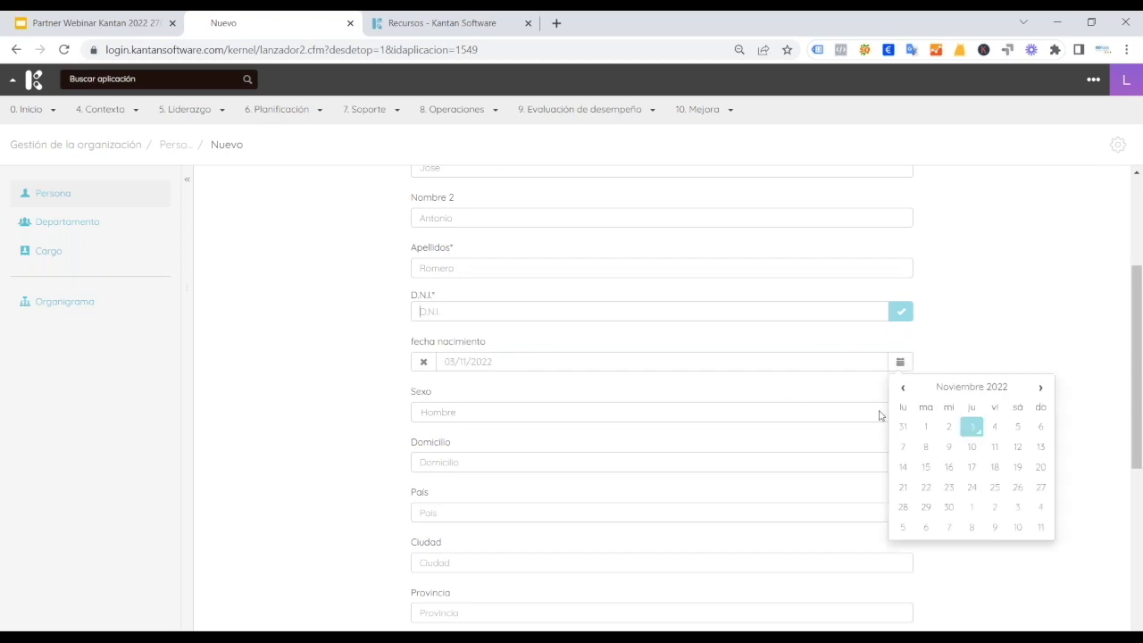
click(926, 428)
click(524, 417)
click(402, 420)
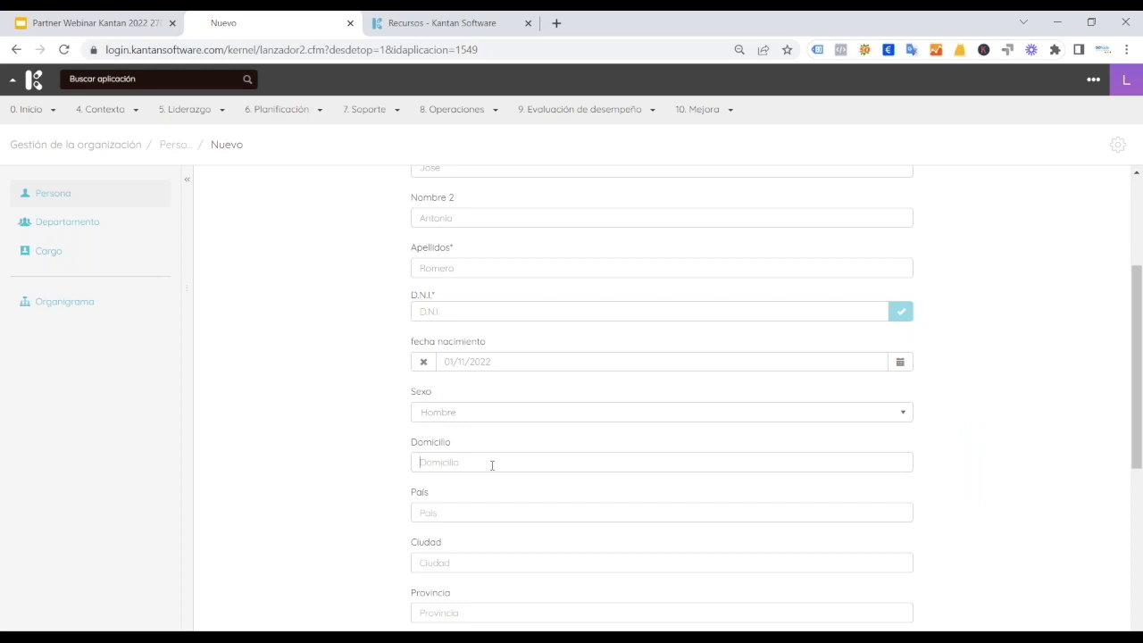
Fill in the person's primary e-mail with the company's contact address, replacing the autofilled suggestion.
scroll(492, 466, down, 3)
scroll(461, 420, down, 3)
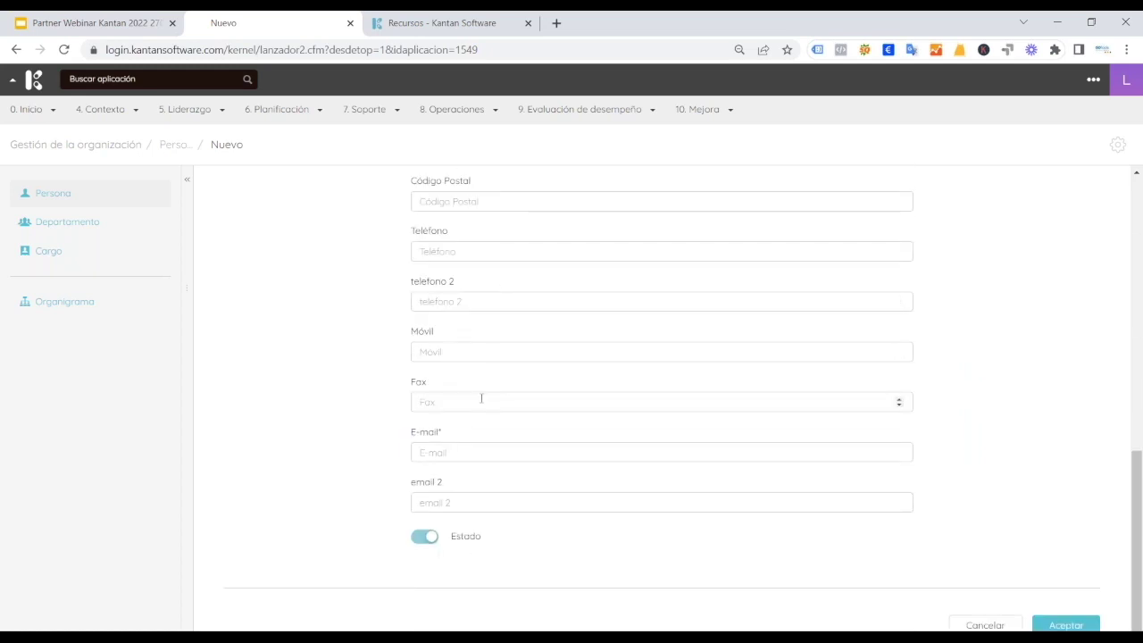
scroll(491, 218, up, 2)
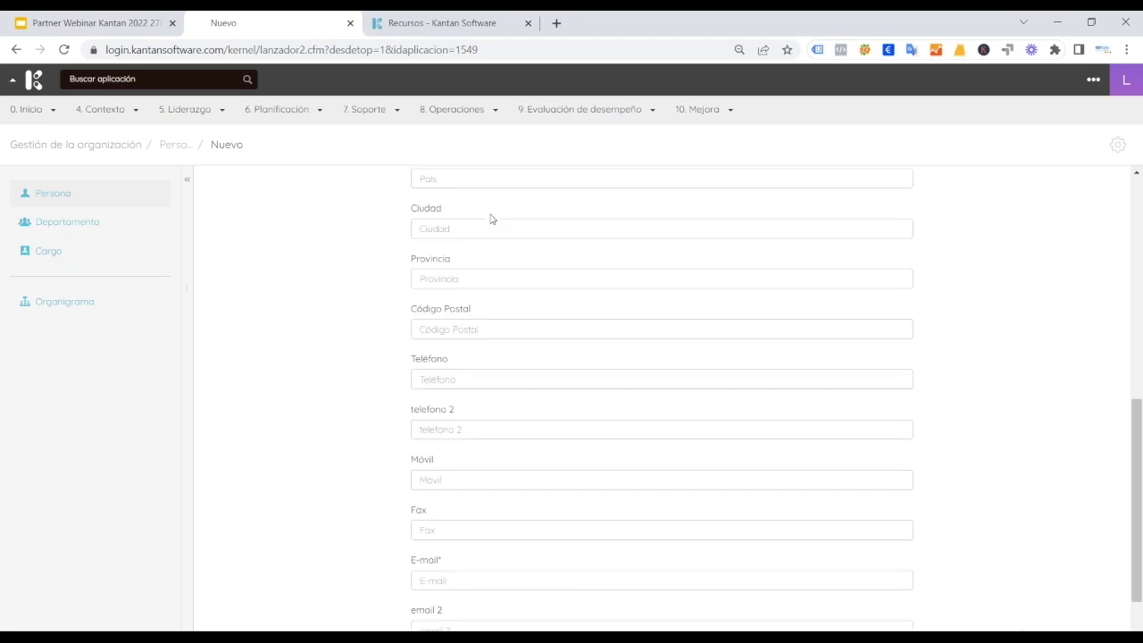
scroll(661, 402, down, 2)
click(504, 437)
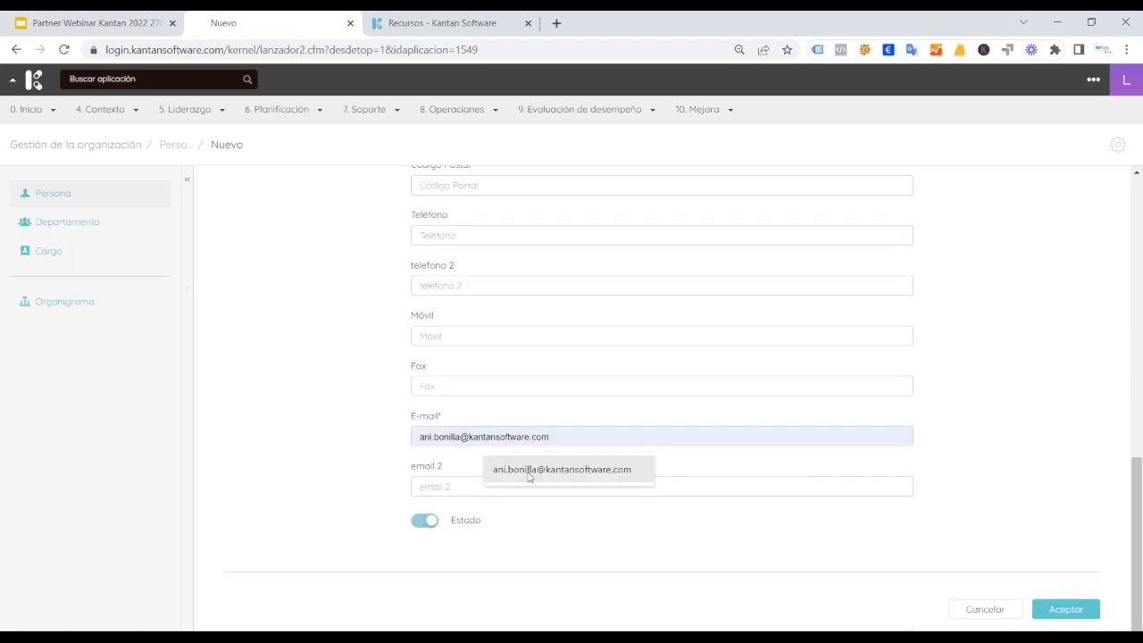
click(524, 470)
drag(584, 436, 396, 438)
key(BackSpace)
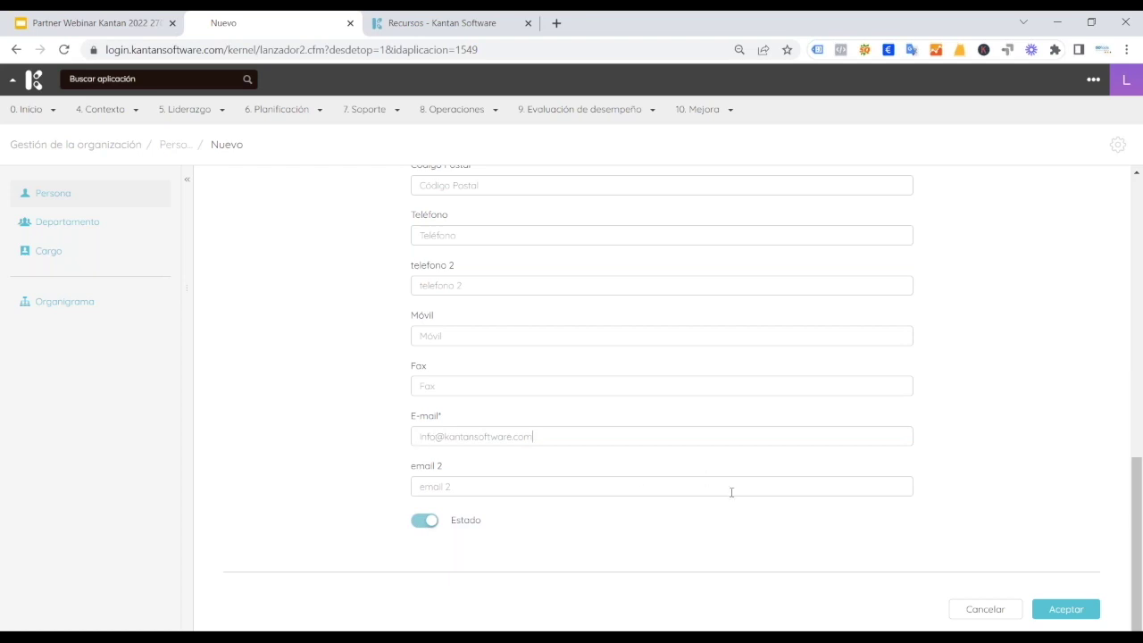
Save the new person record and look through its Documentos / Carpetas, Herramientas and Ficha sections.
click(1067, 609)
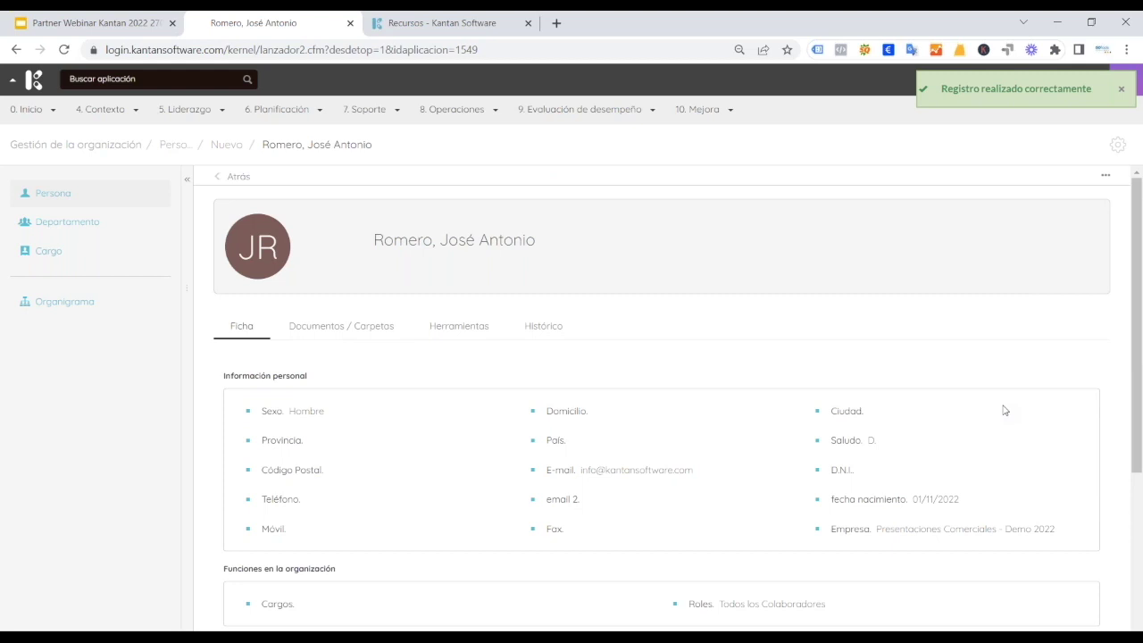
click(339, 329)
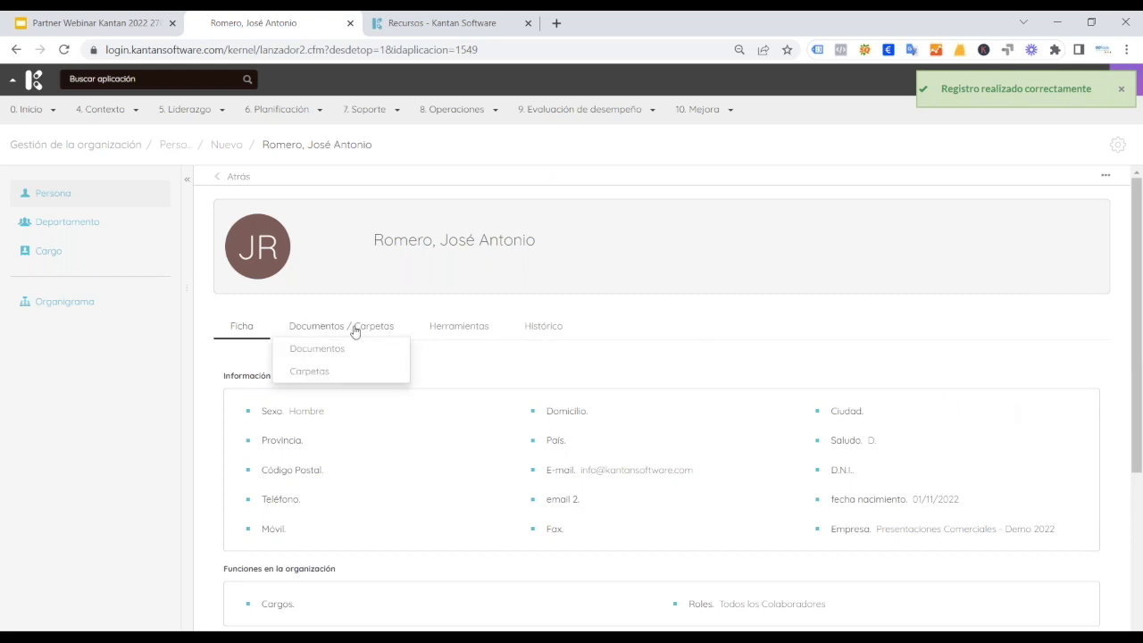
click(460, 329)
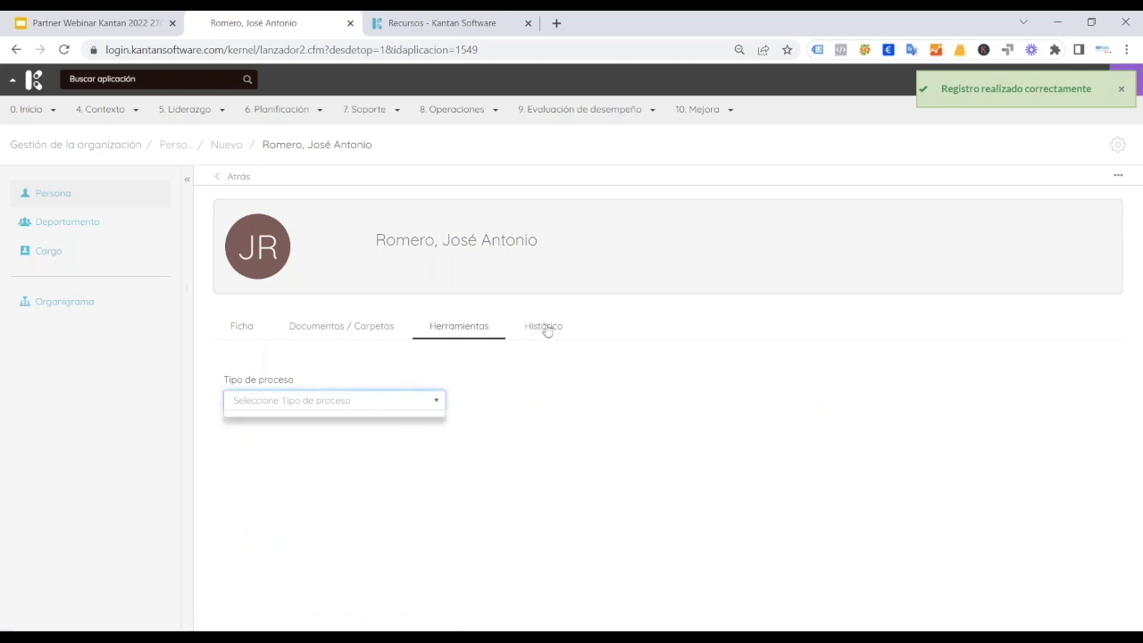
click(245, 328)
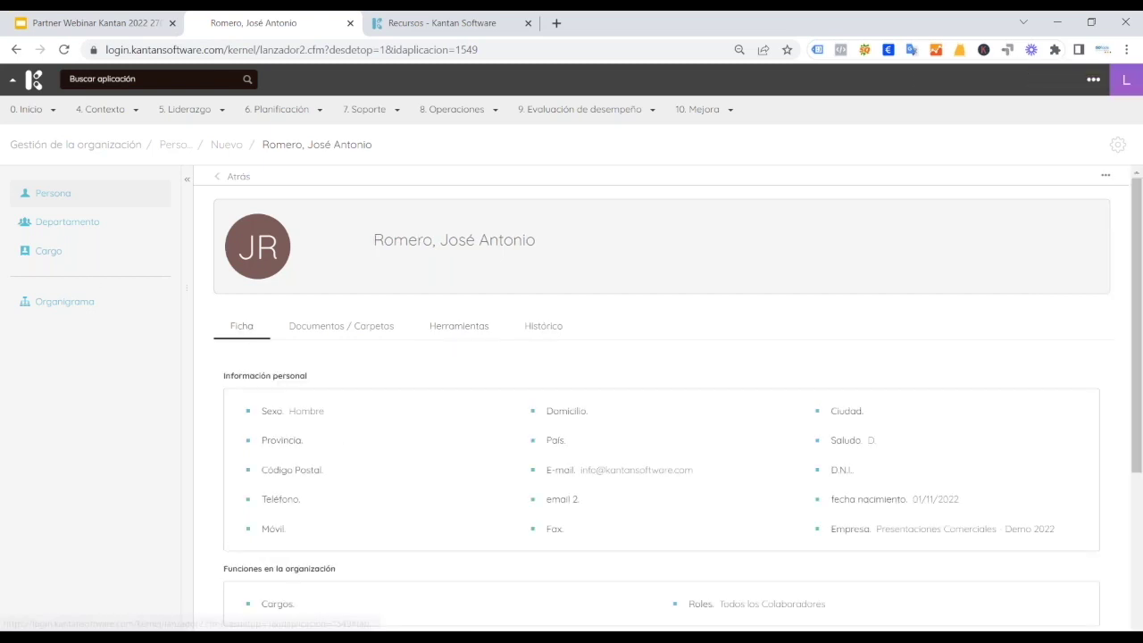
Review the Cargo list and the blank form for creating a job position, leaving it without entering data.
click(55, 255)
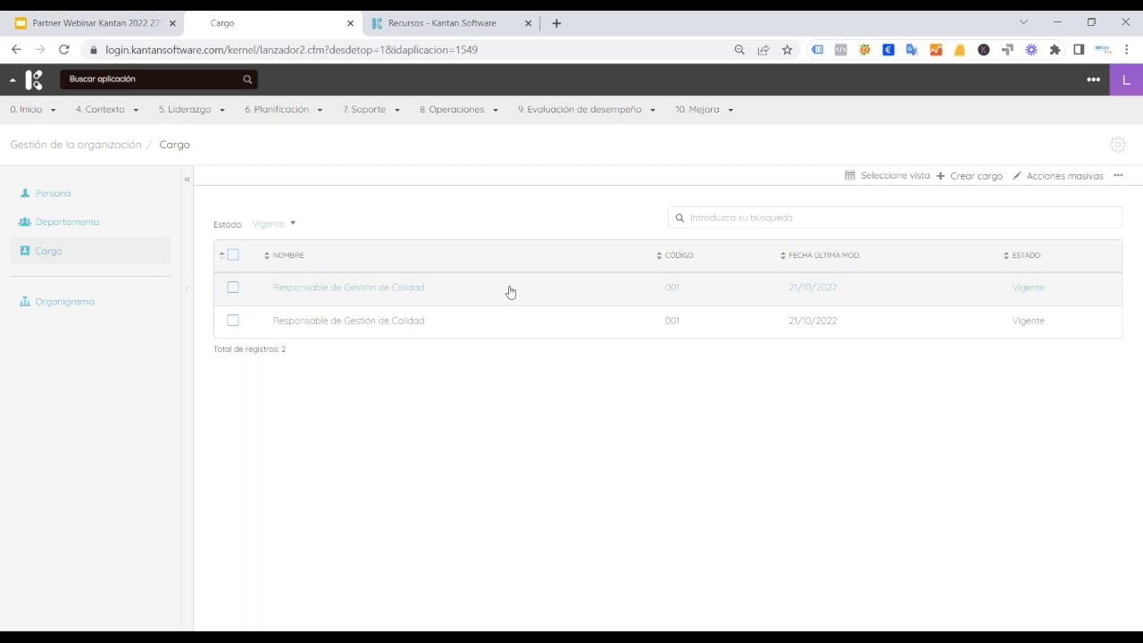
click(987, 178)
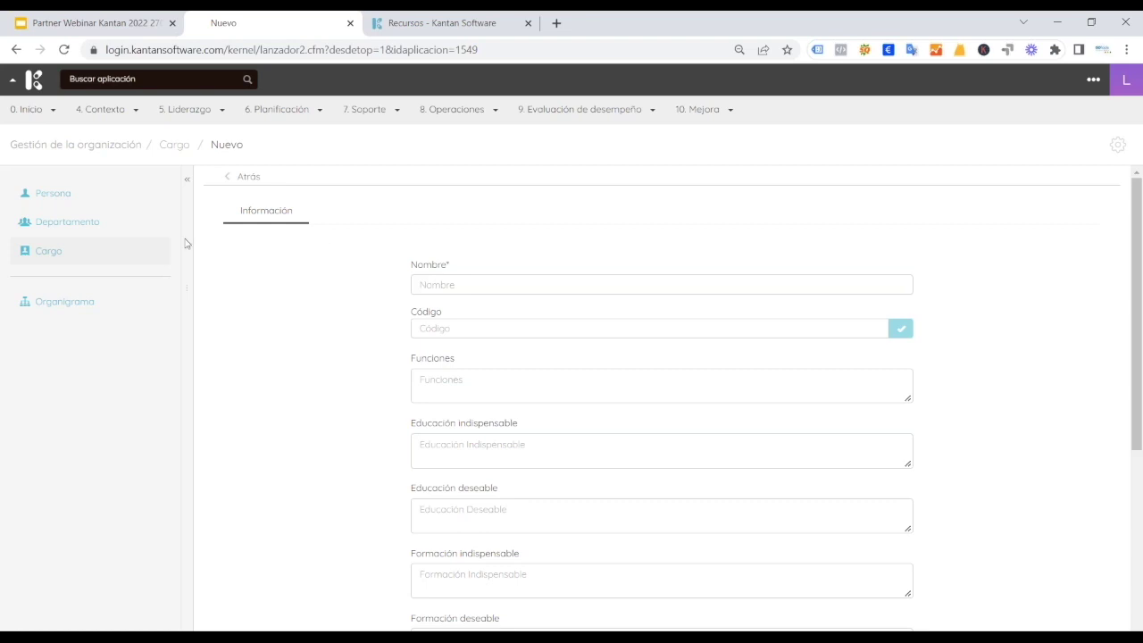
click(241, 179)
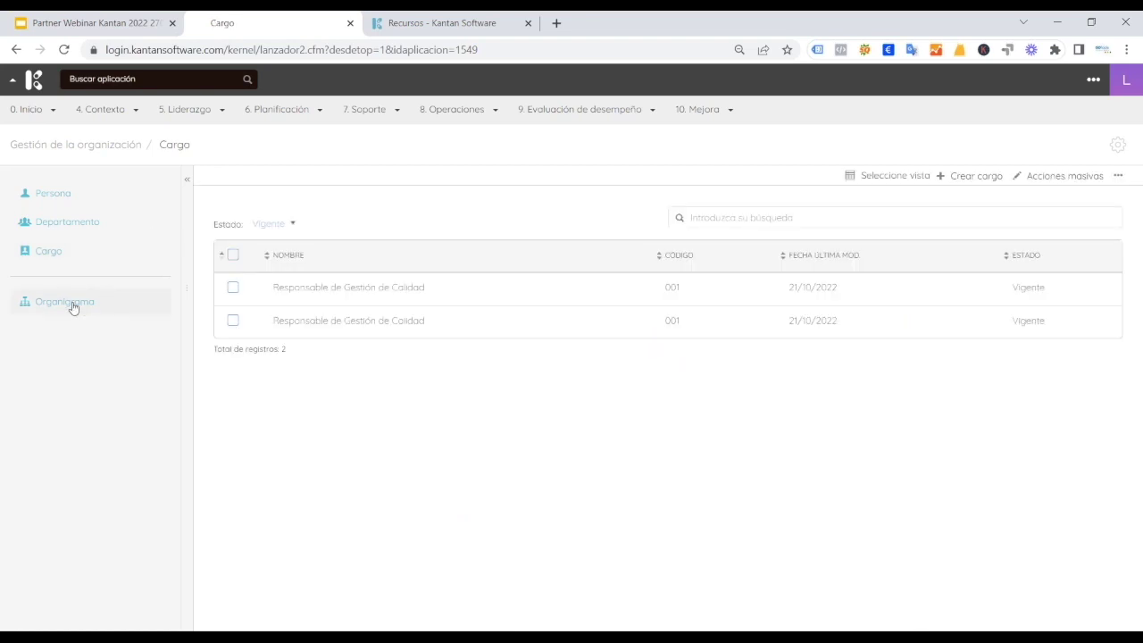
View the Organigrama filtered to the Comercial department, and return to the full chart.
click(75, 307)
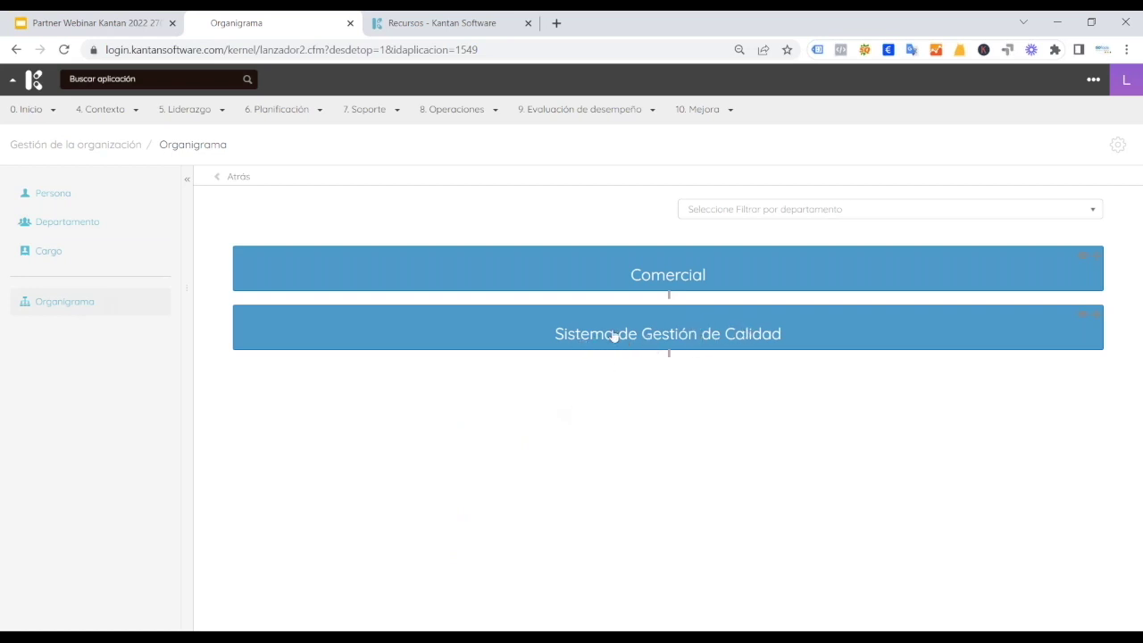
click(684, 275)
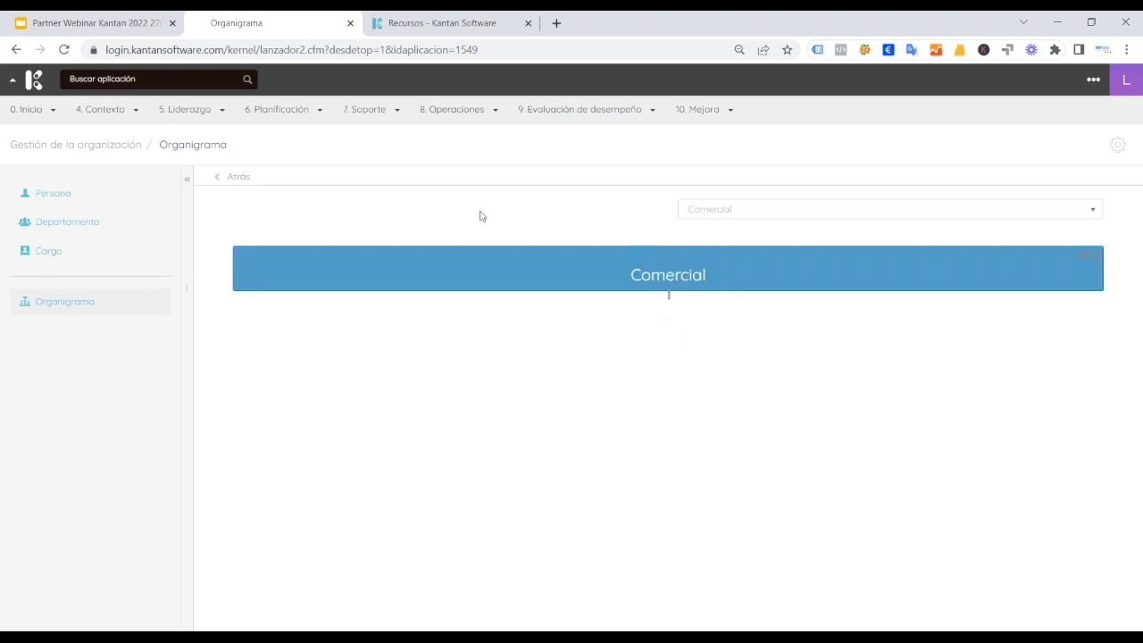
click(231, 179)
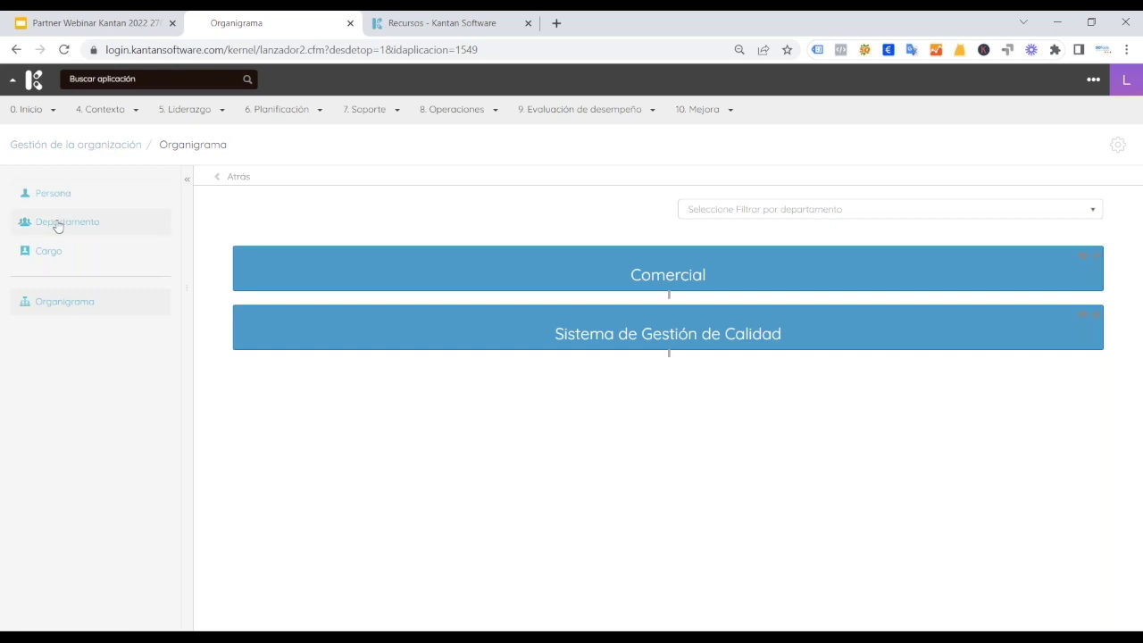
Start a new user group in Gestión de usuarios with SST as both its name and description.
click(51, 110)
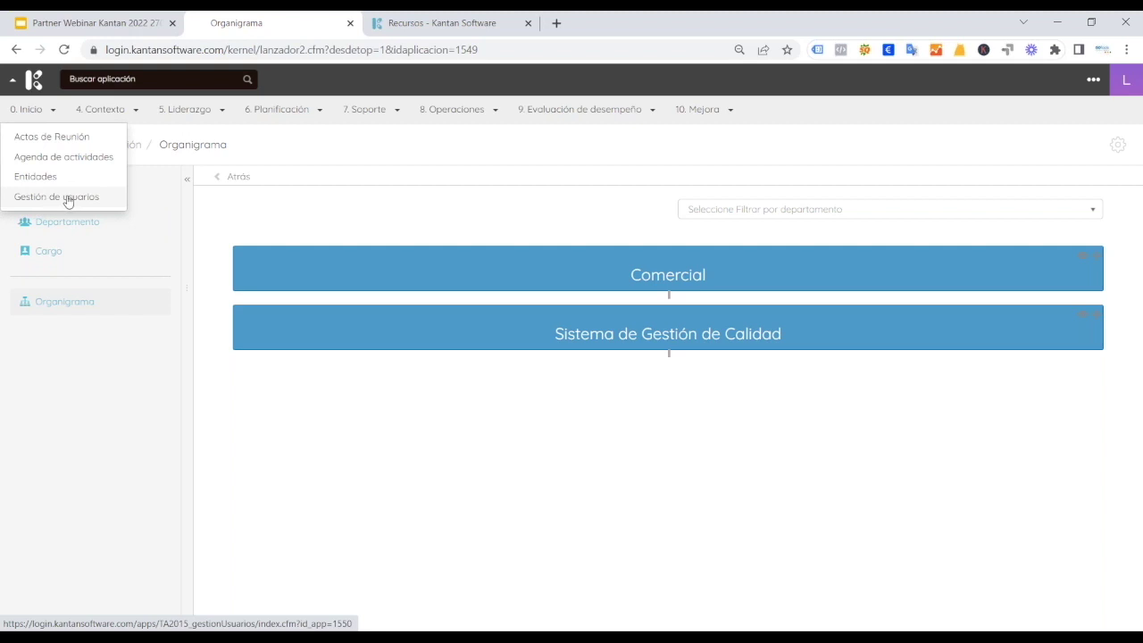
click(56, 197)
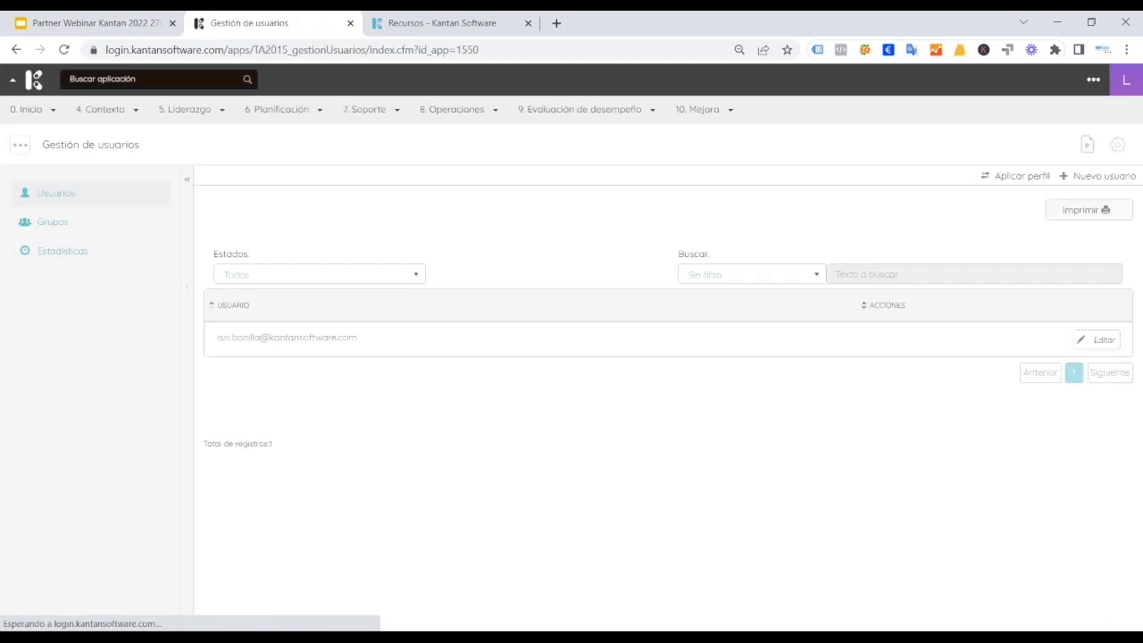
click(85, 224)
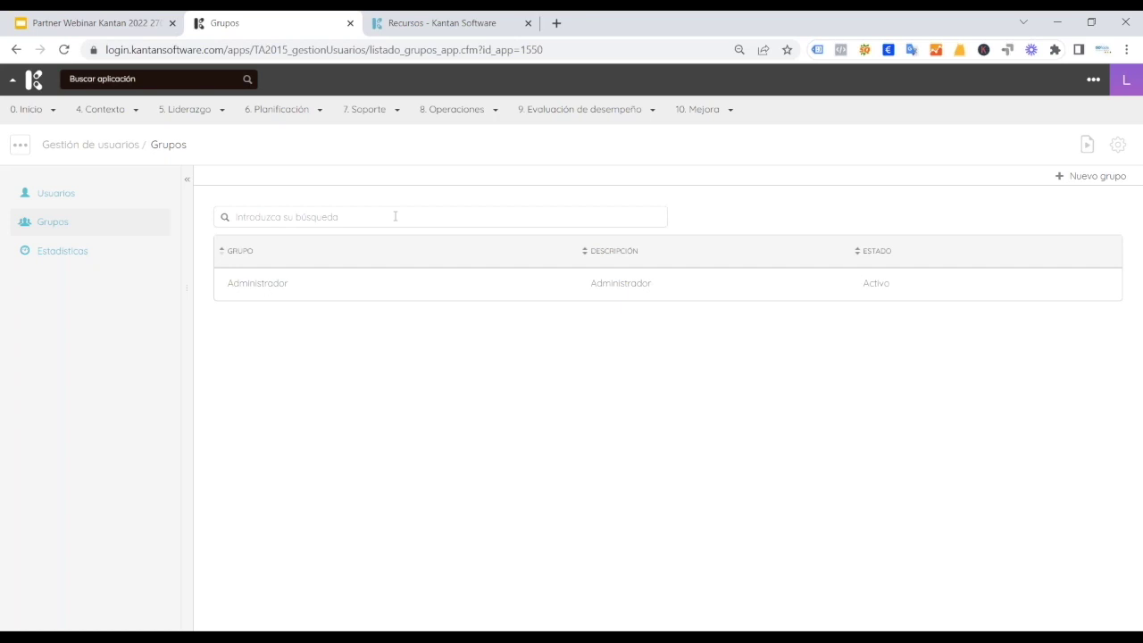
click(1081, 176)
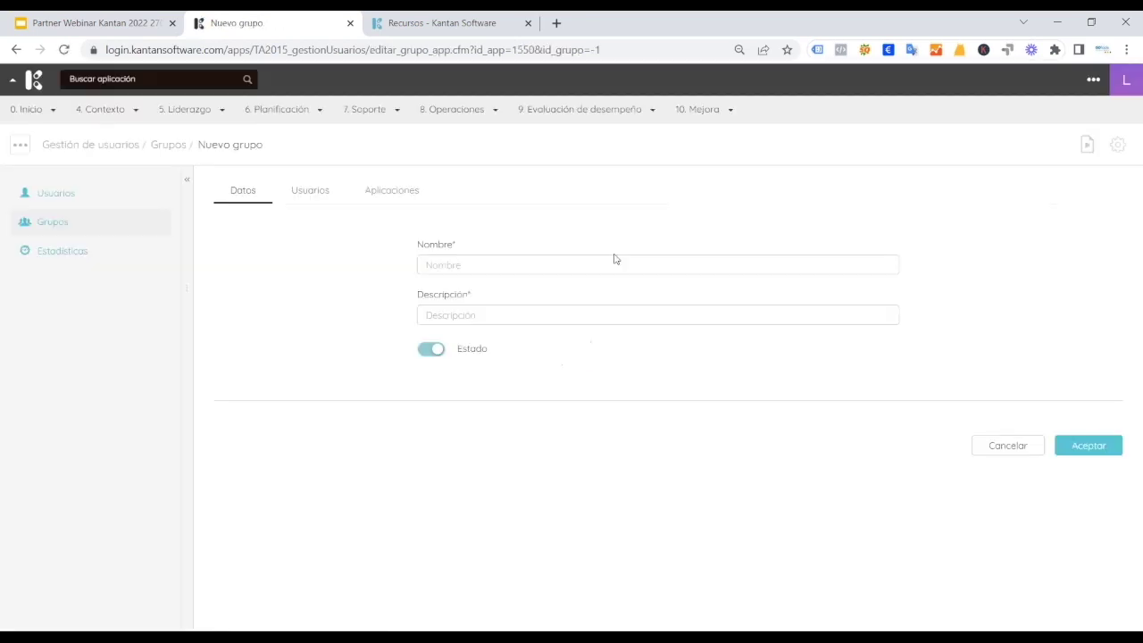
click(519, 269)
text(SST)
click(470, 316)
text(SST)
Check the new group's available users, and add the applications Capacitación, Agenda de actividades and Actas de Reunión to it.
click(301, 192)
click(476, 267)
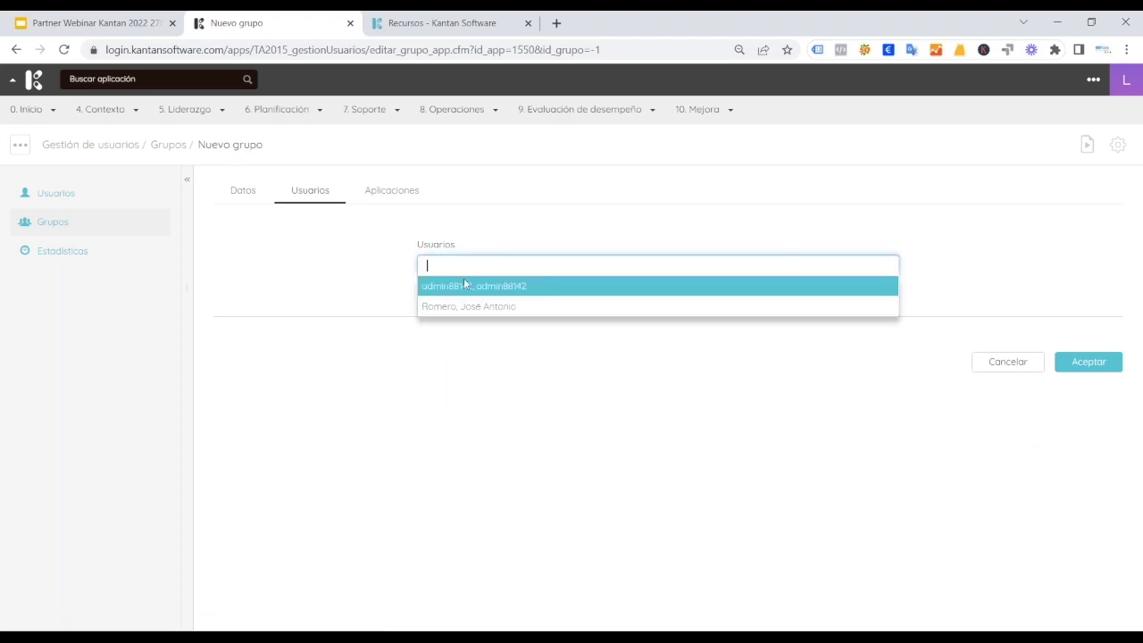
click(393, 191)
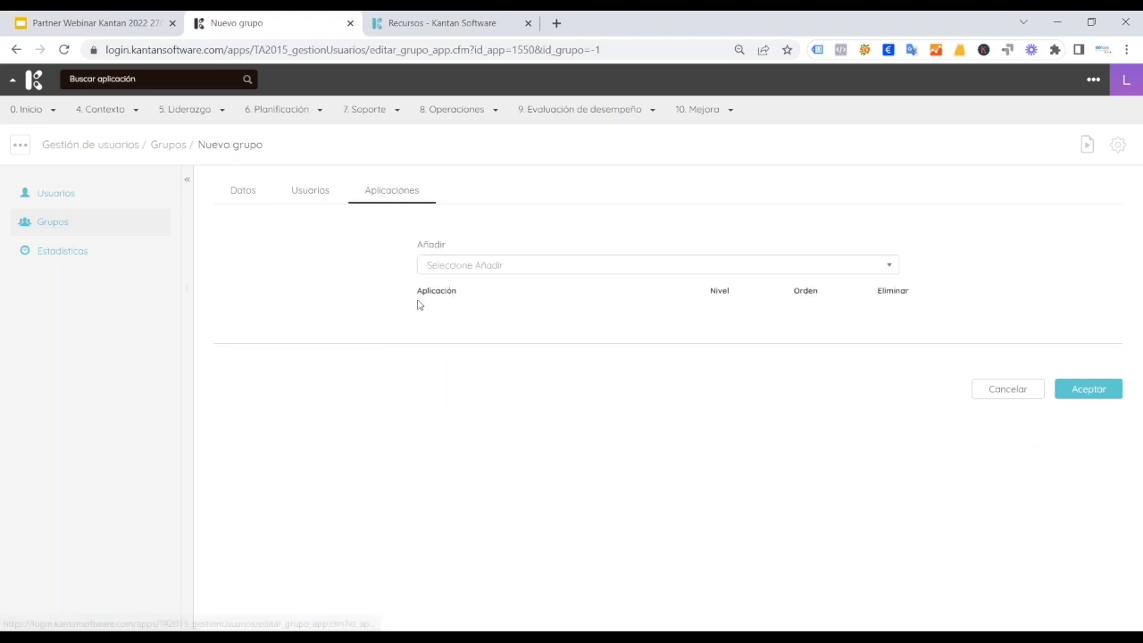
click(497, 267)
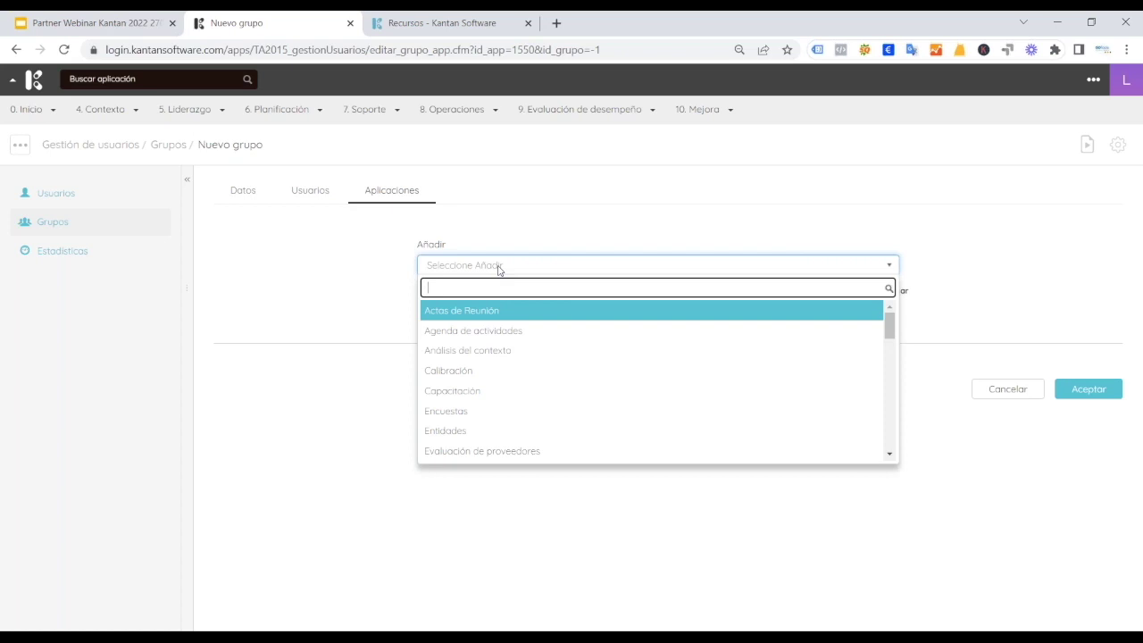
click(497, 393)
click(556, 271)
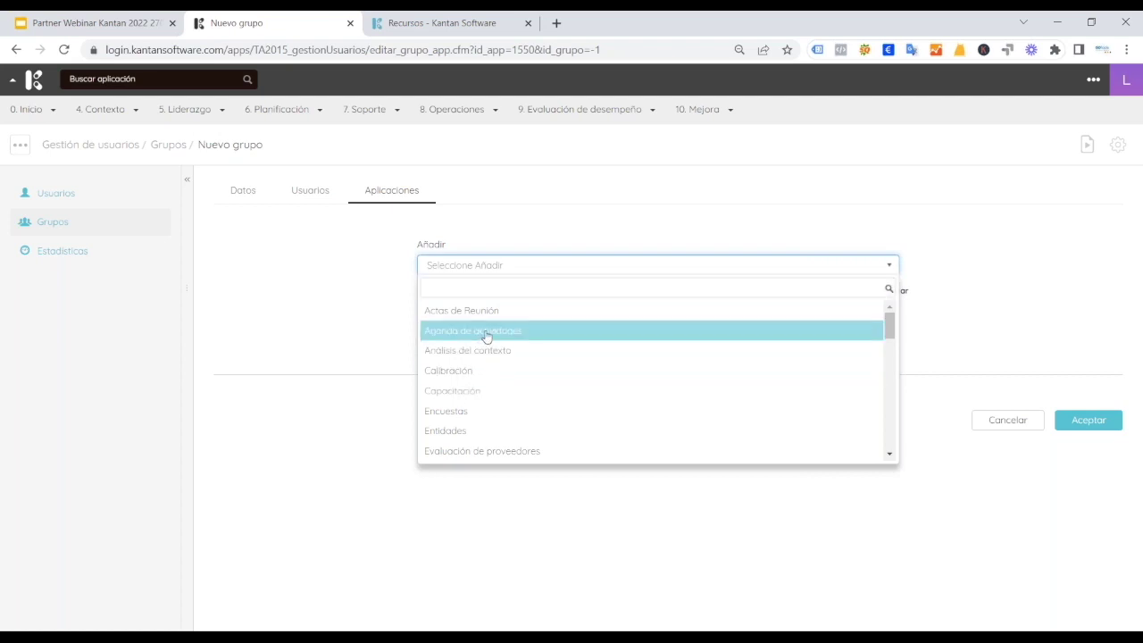
click(485, 334)
click(543, 272)
click(477, 313)
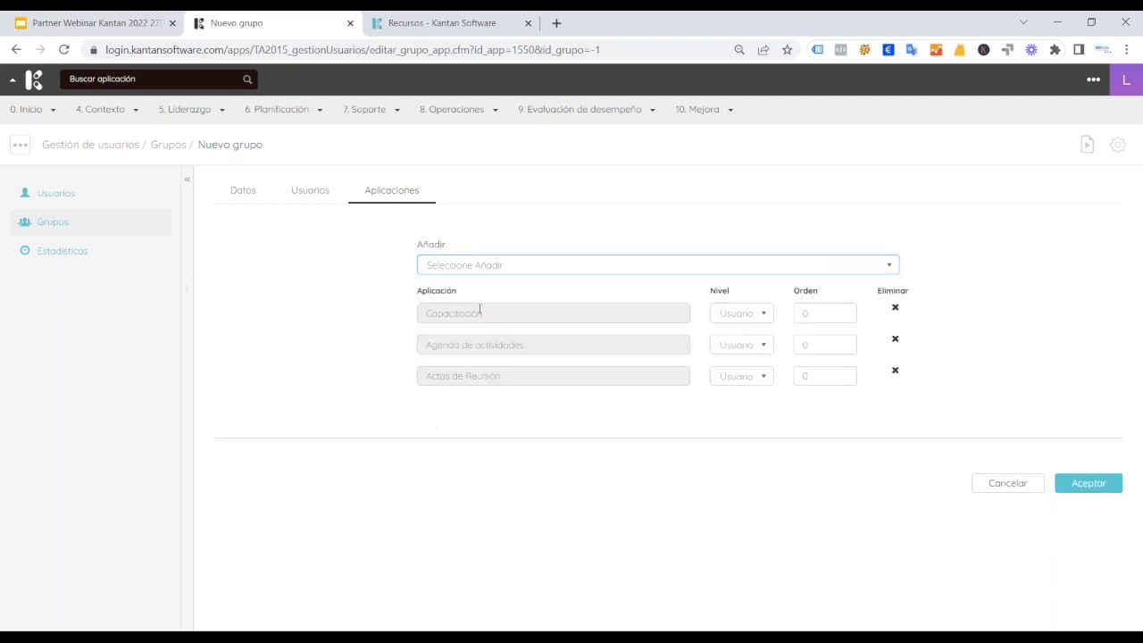
Add the Encuestas and Evaluación de proveedores applications to the SST group.
click(536, 271)
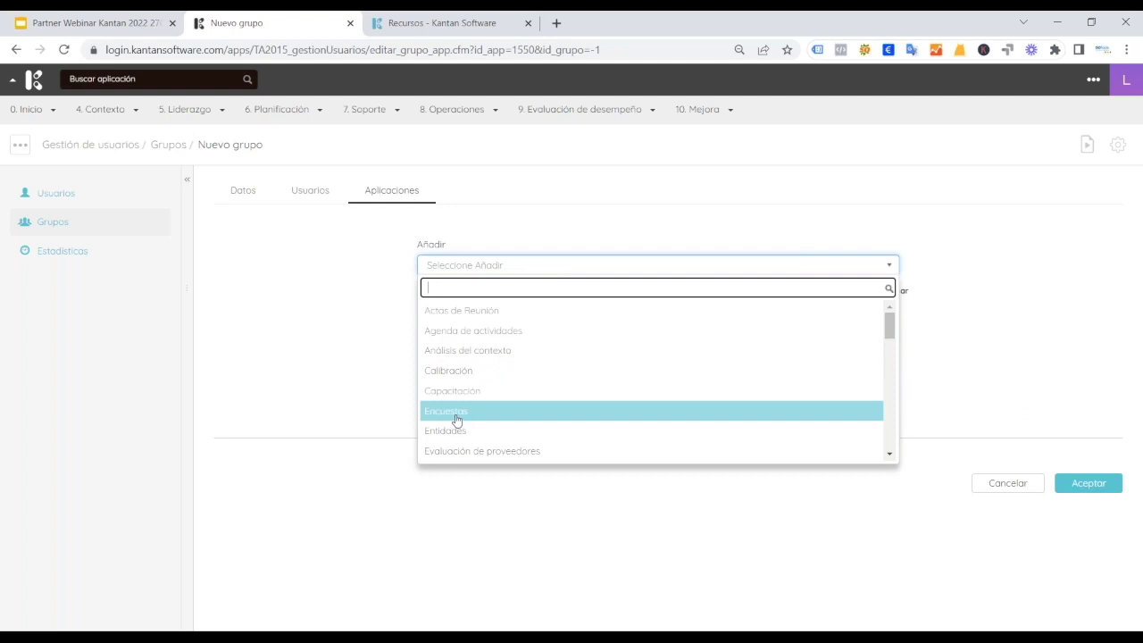
click(483, 411)
click(543, 268)
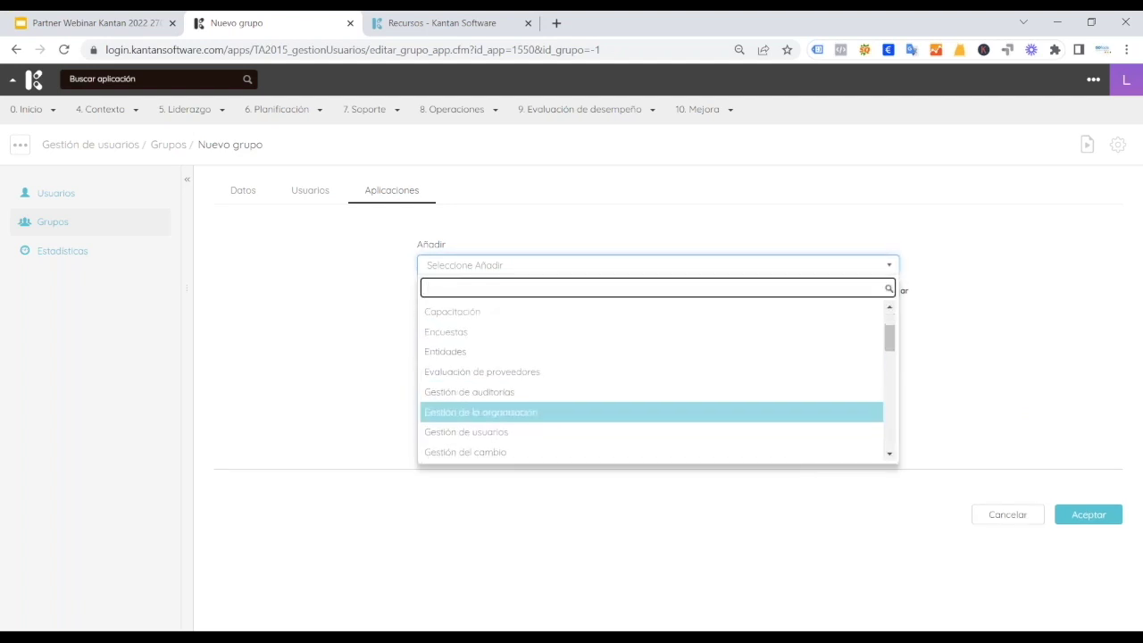
click(497, 378)
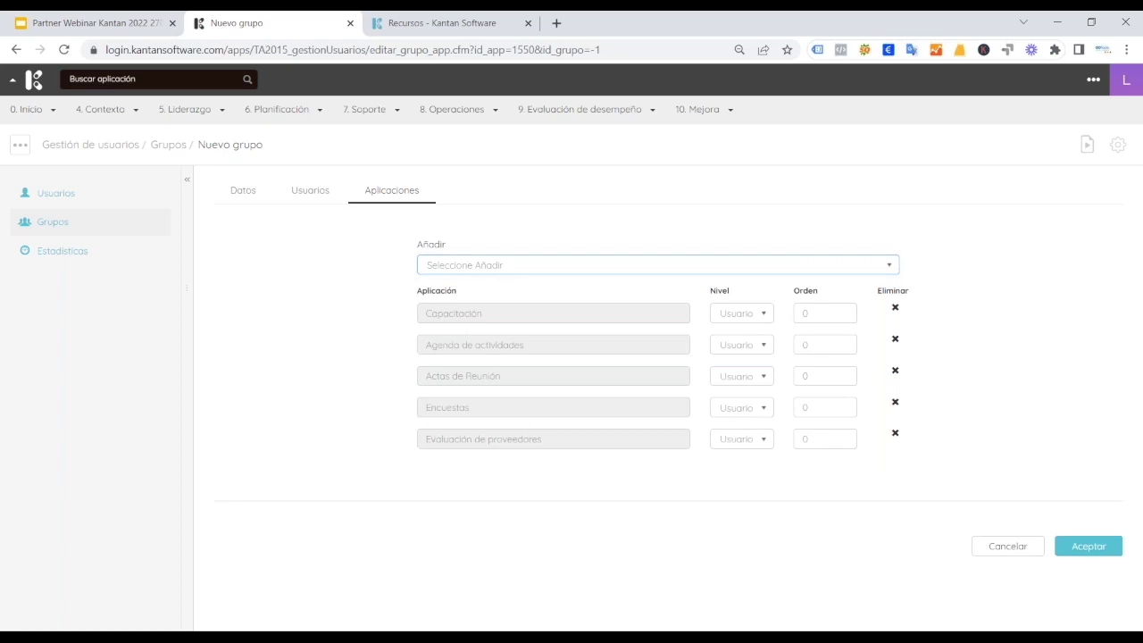
Add the Gestor Documental and Indicadores applications to the SST group and save the group.
click(500, 268)
scroll(487, 442, down, 2)
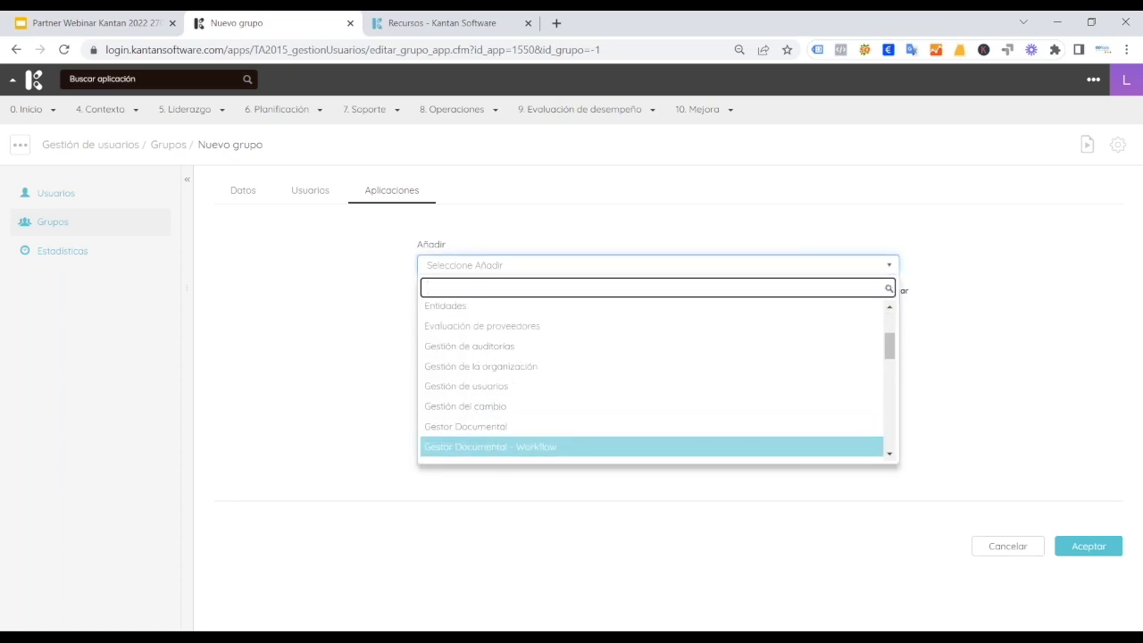
click(492, 426)
click(516, 265)
scroll(506, 421, down, 4)
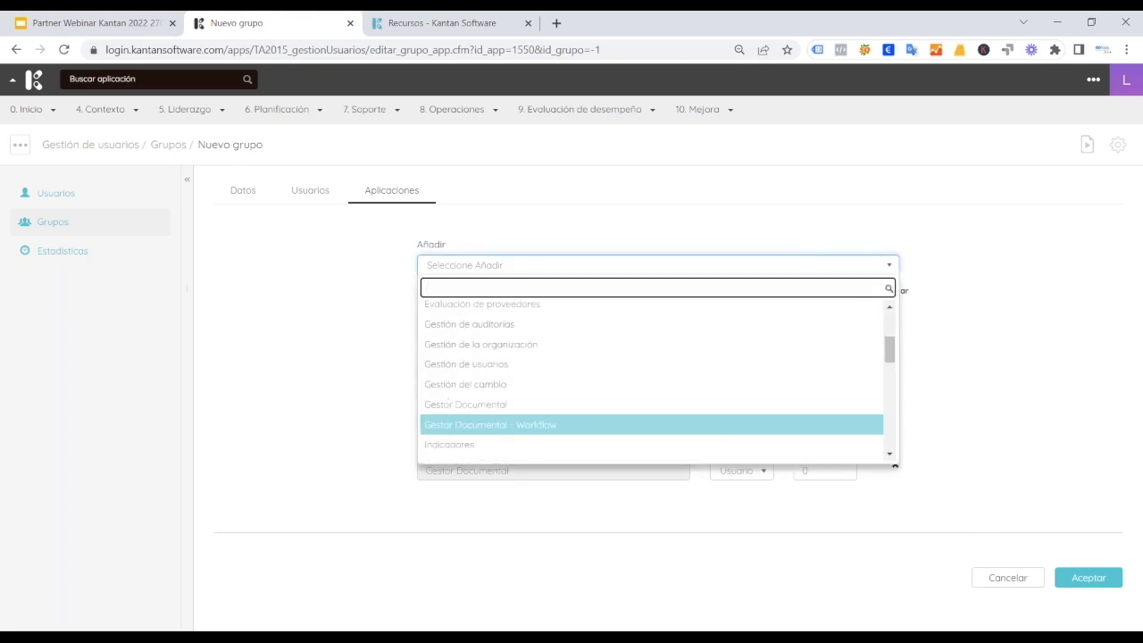
scroll(505, 422, down, 2)
scroll(482, 425, up, 3)
click(465, 355)
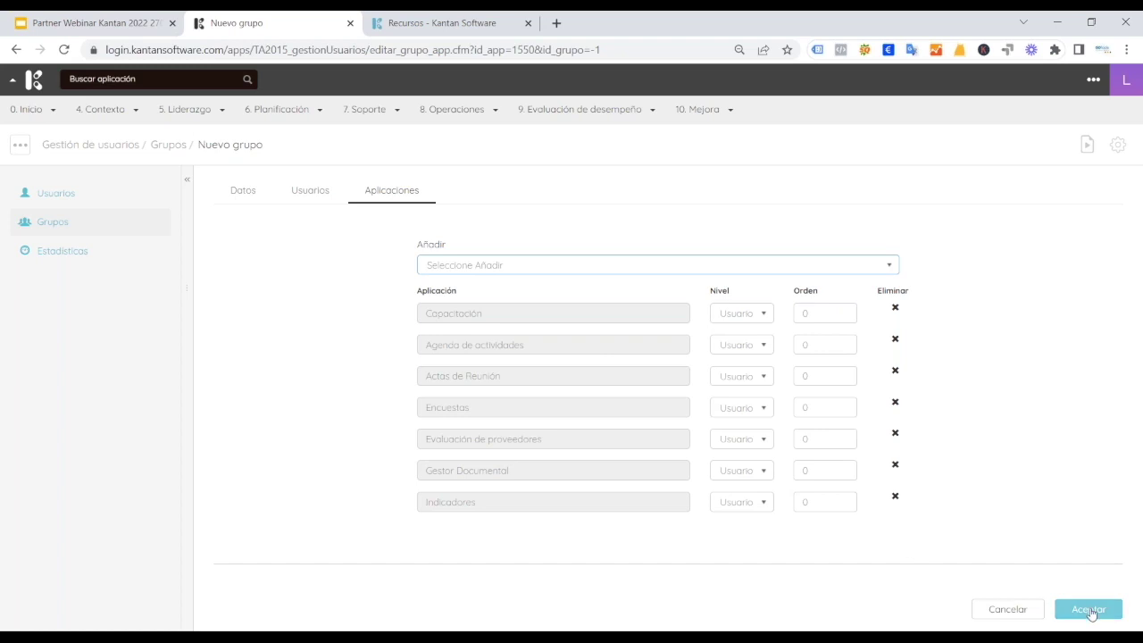
click(1089, 610)
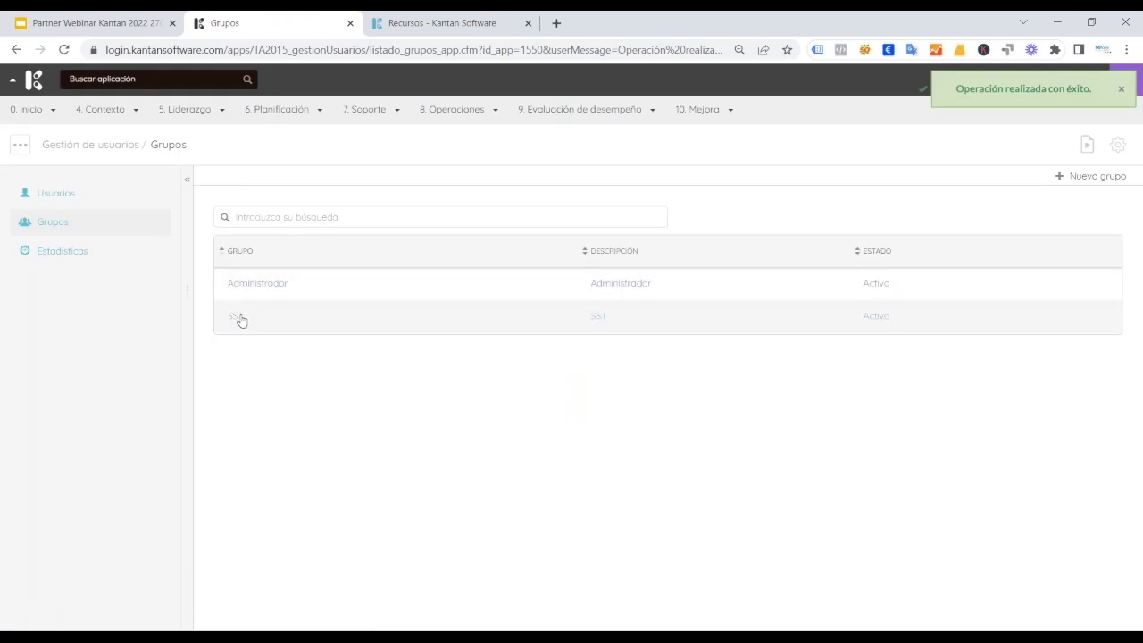
Reopen the SST group and view which users can be assigned to it, without selecting any.
click(243, 318)
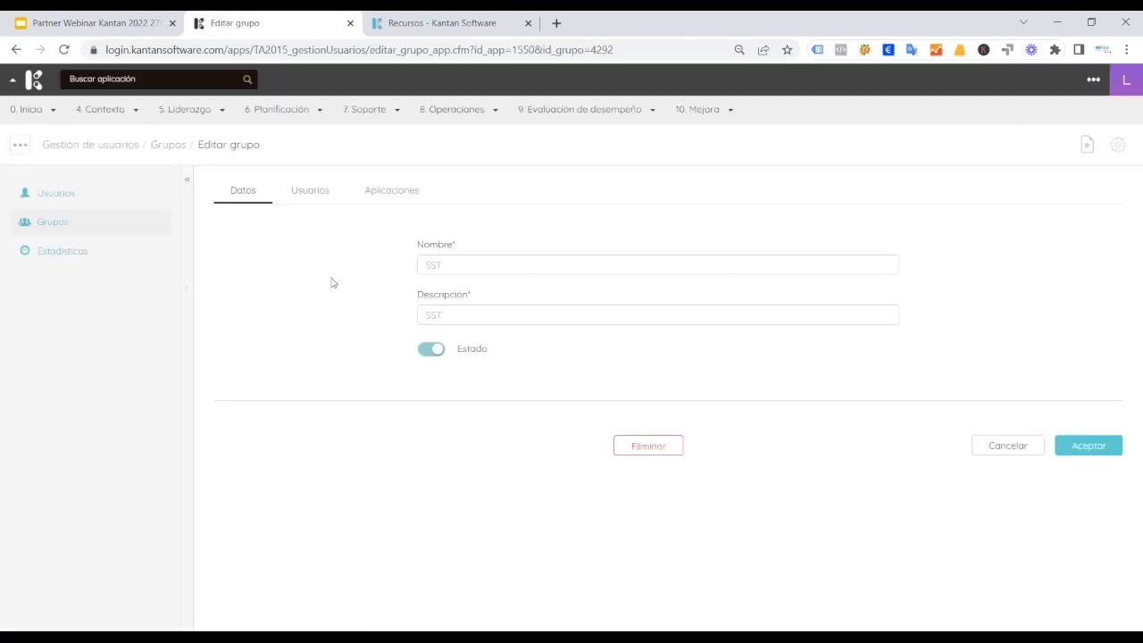
click(312, 199)
click(508, 272)
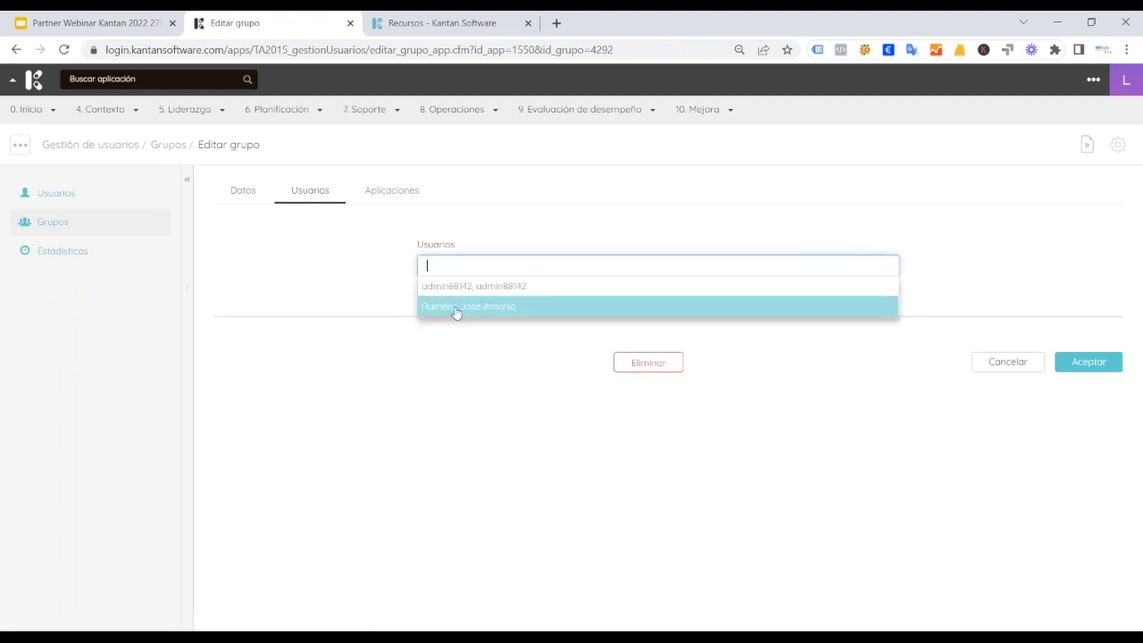
click(740, 476)
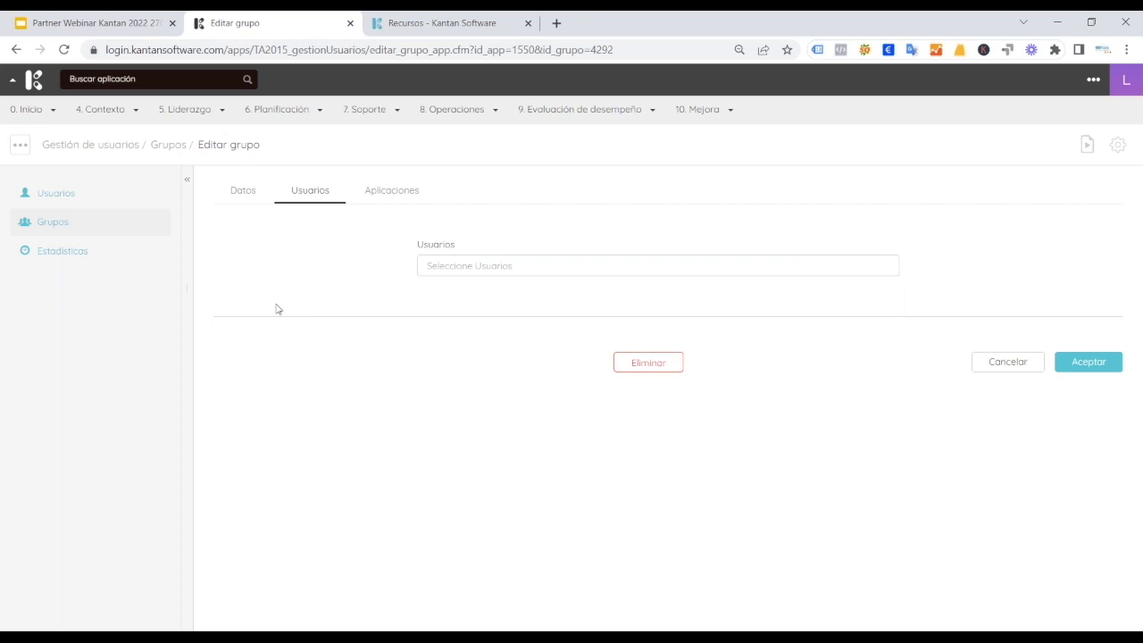
Start a new user in Gestión de usuarios with the application group SST and the newly created person as Recurso.
click(56, 195)
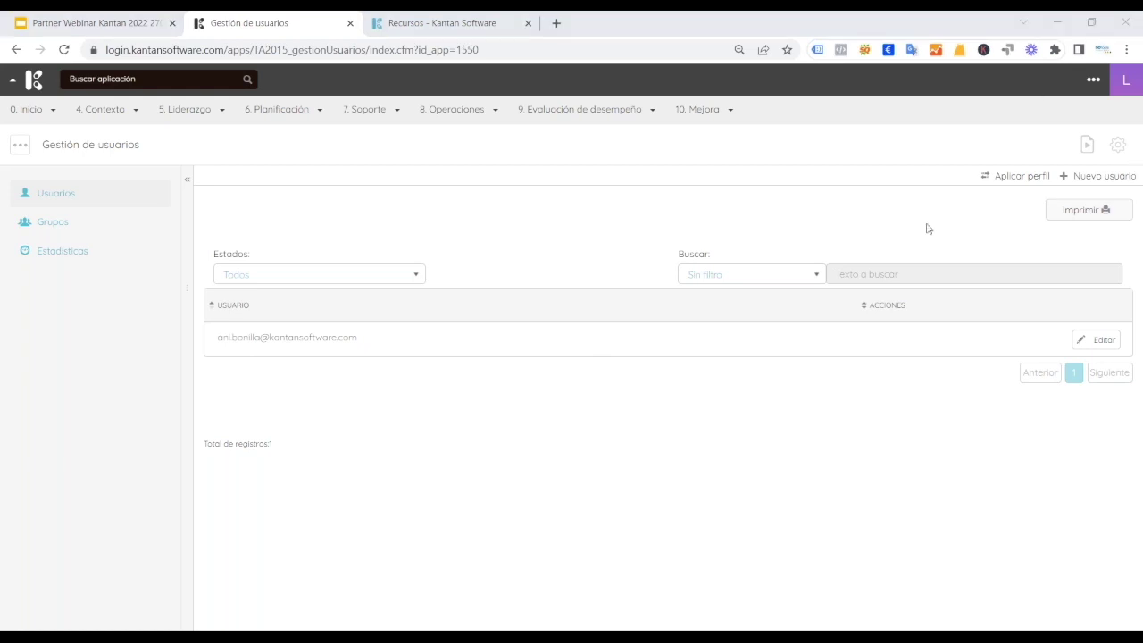
click(1084, 181)
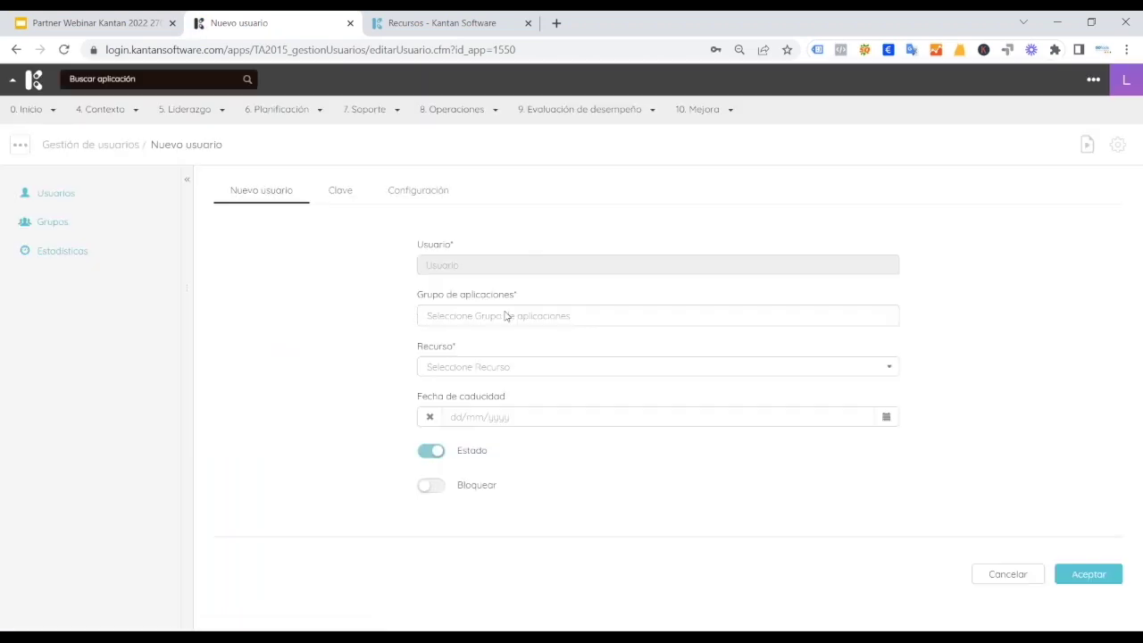
click(463, 320)
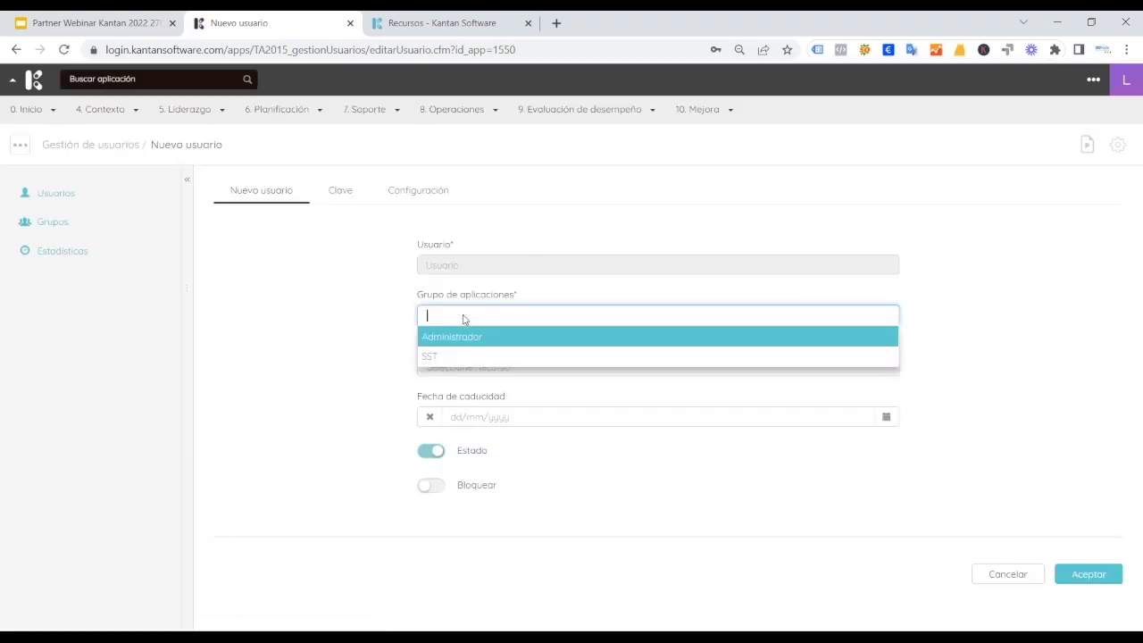
click(427, 360)
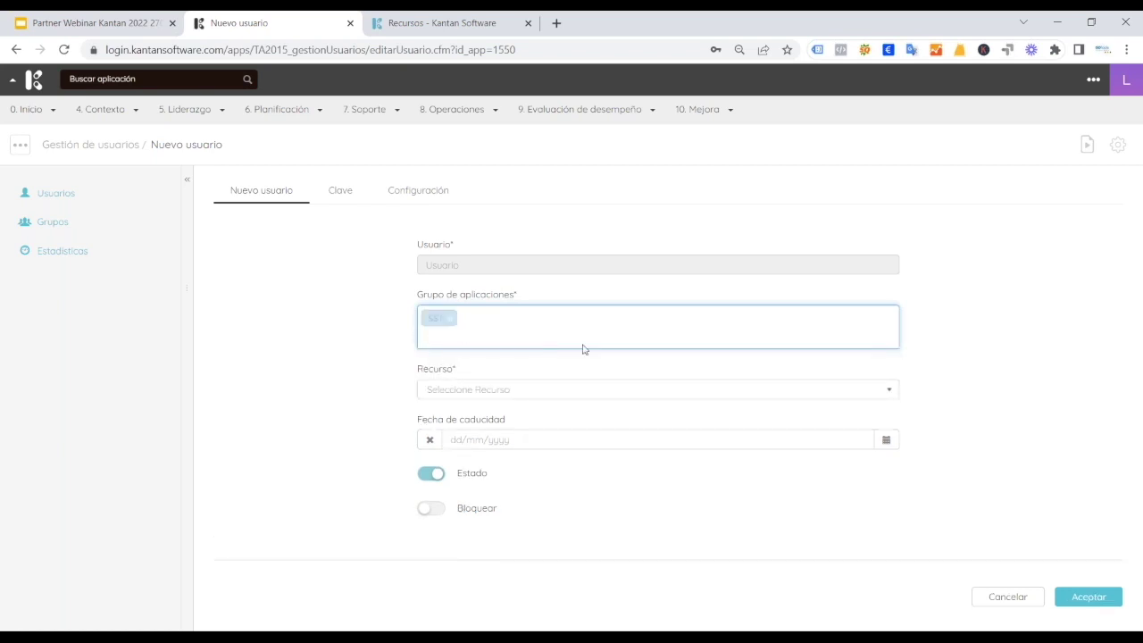
click(456, 393)
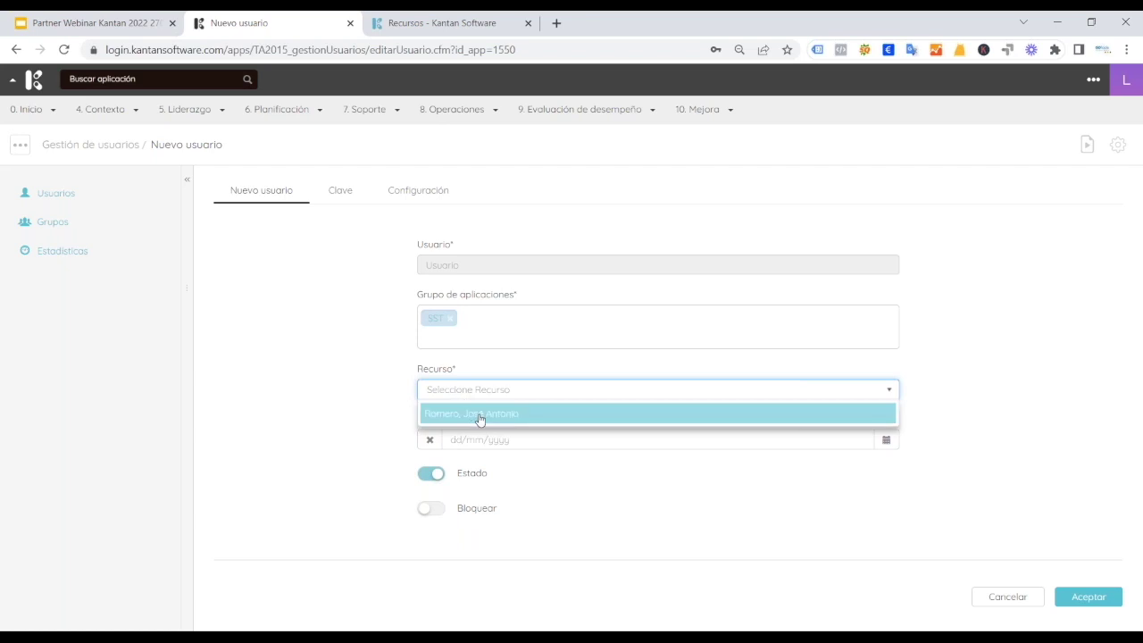
click(480, 413)
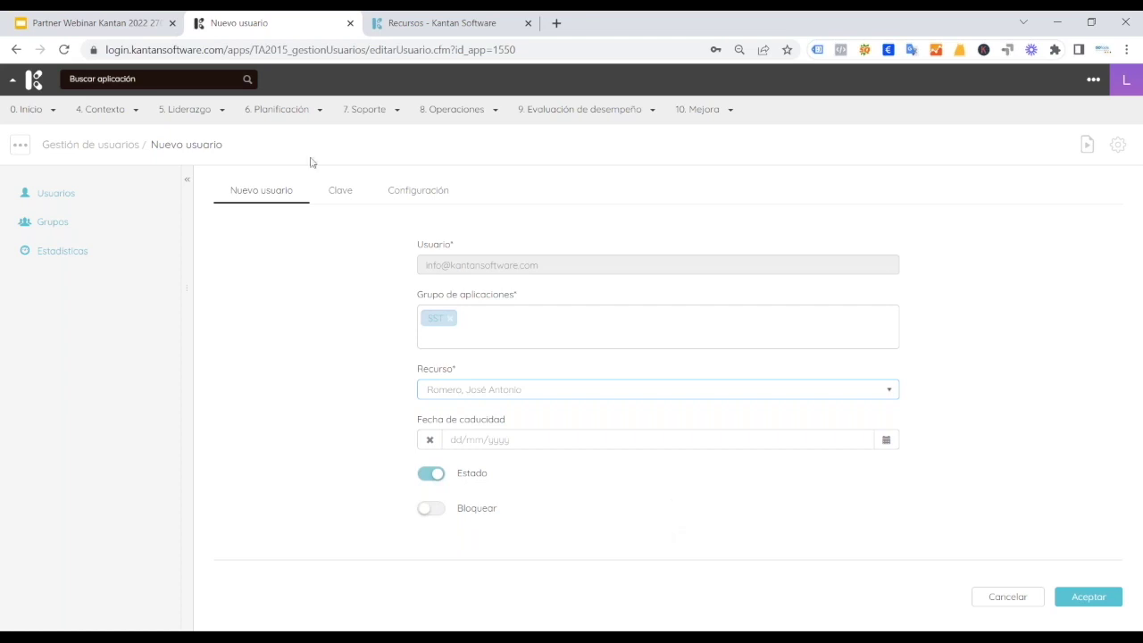
Review the new user's password fields and enable access to the Preferencias application in the user's configuration.
click(336, 192)
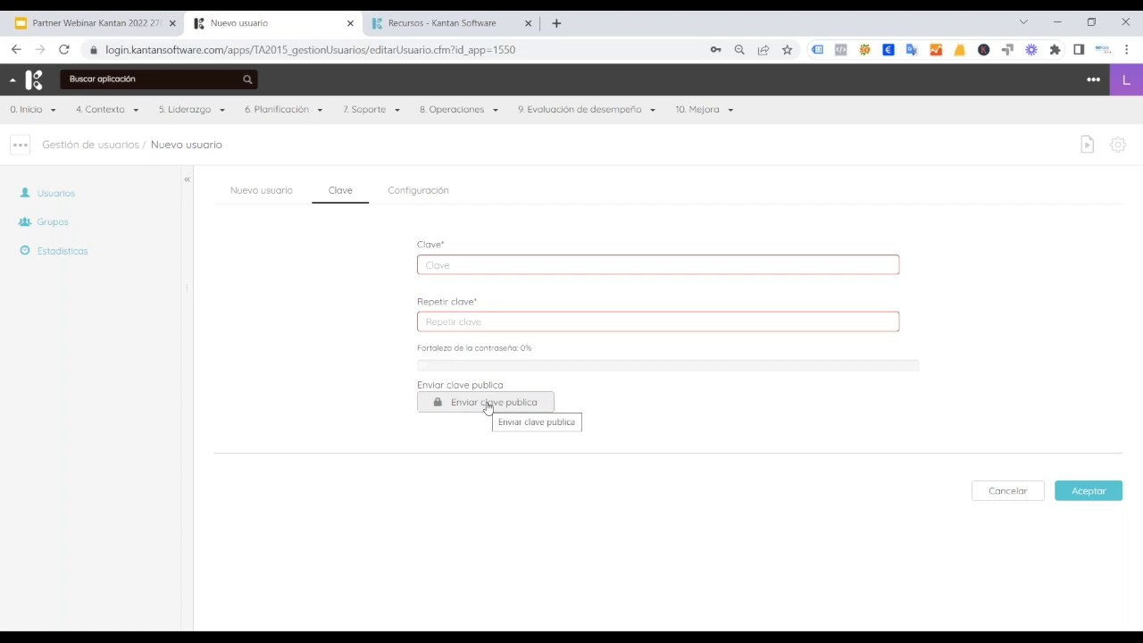
click(425, 192)
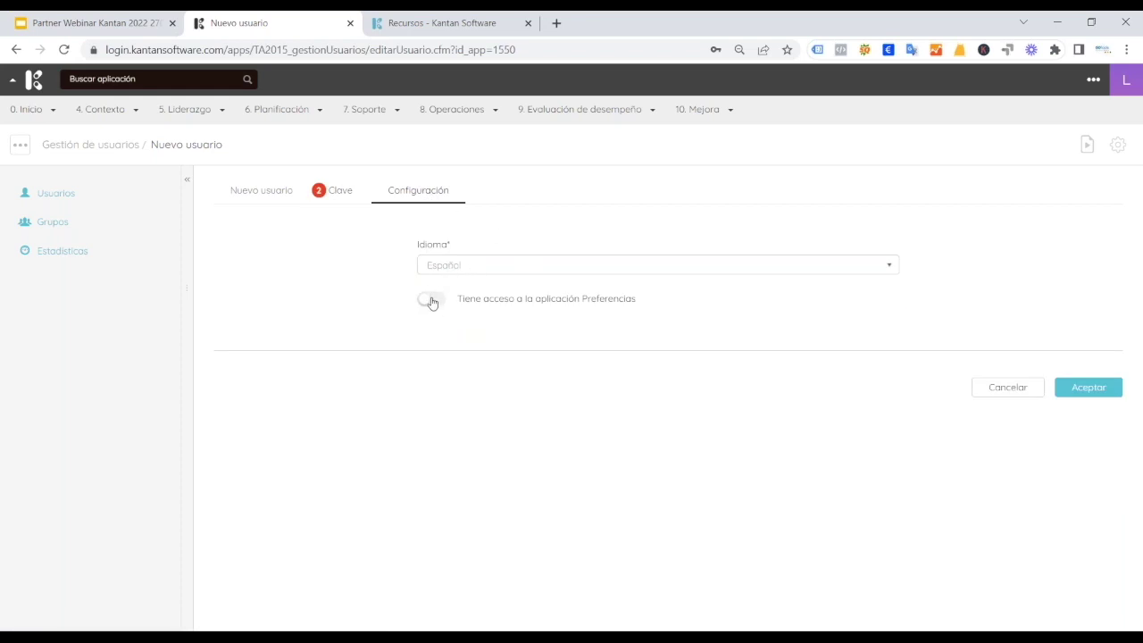
click(432, 303)
Enter and repeat the new user's password, save the user, and dismiss the browser's offer to store the password.
click(344, 193)
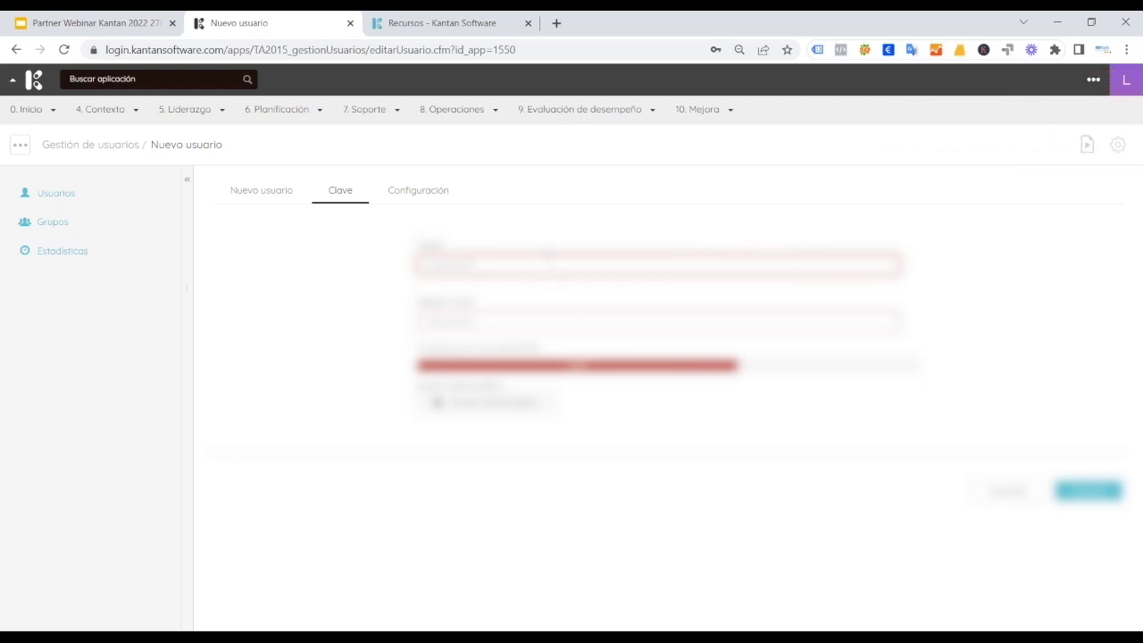
click(568, 322)
key(ctrl+v)
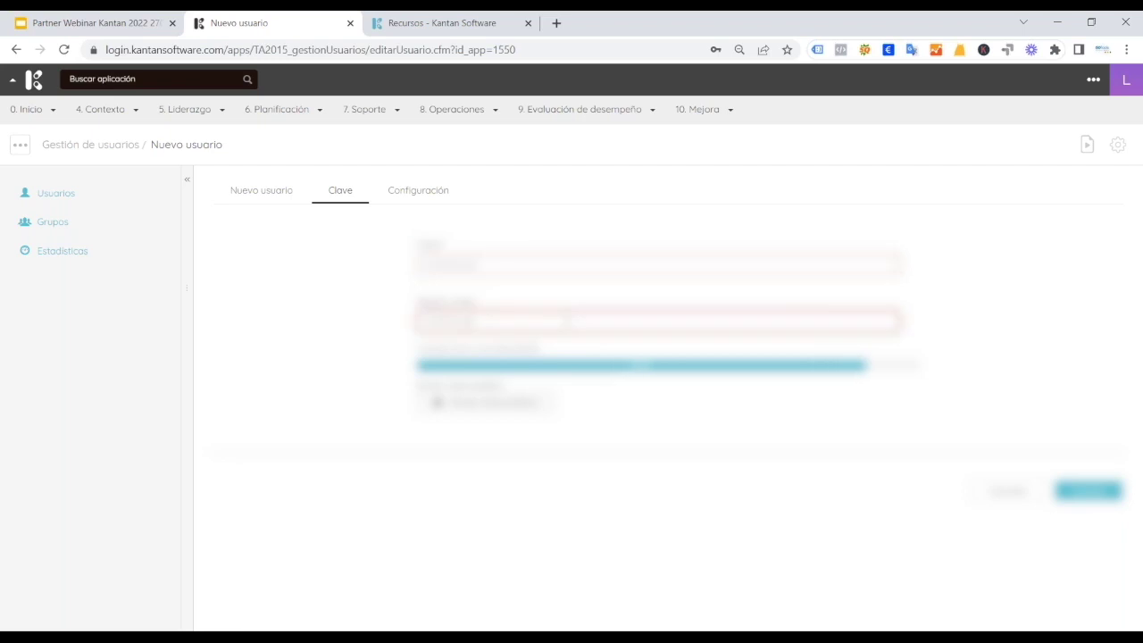
click(1072, 491)
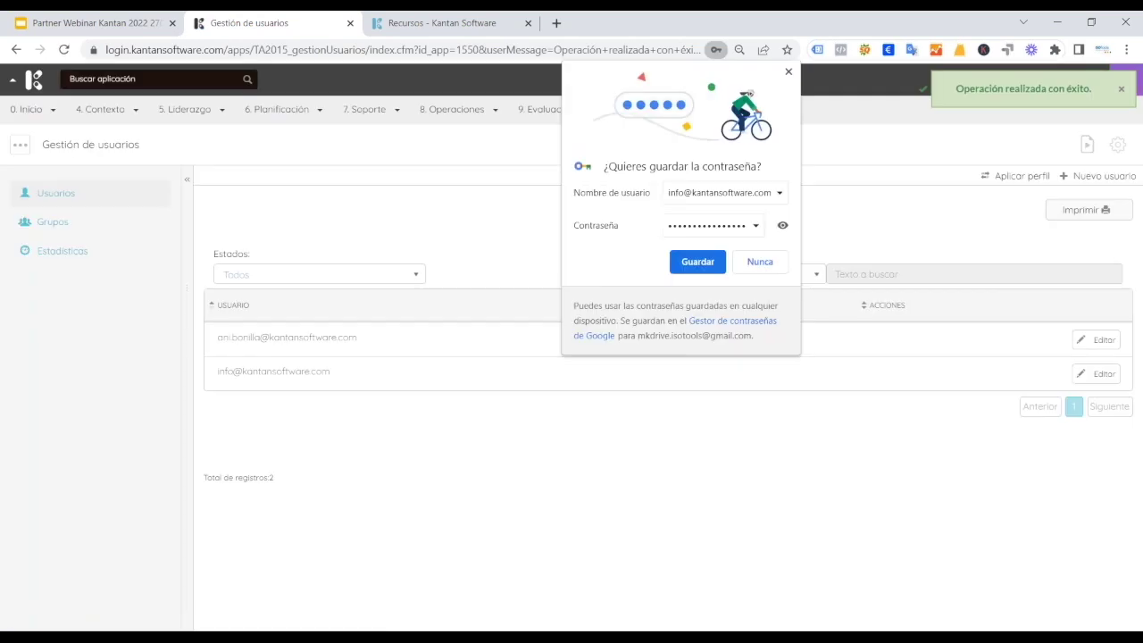
click(789, 73)
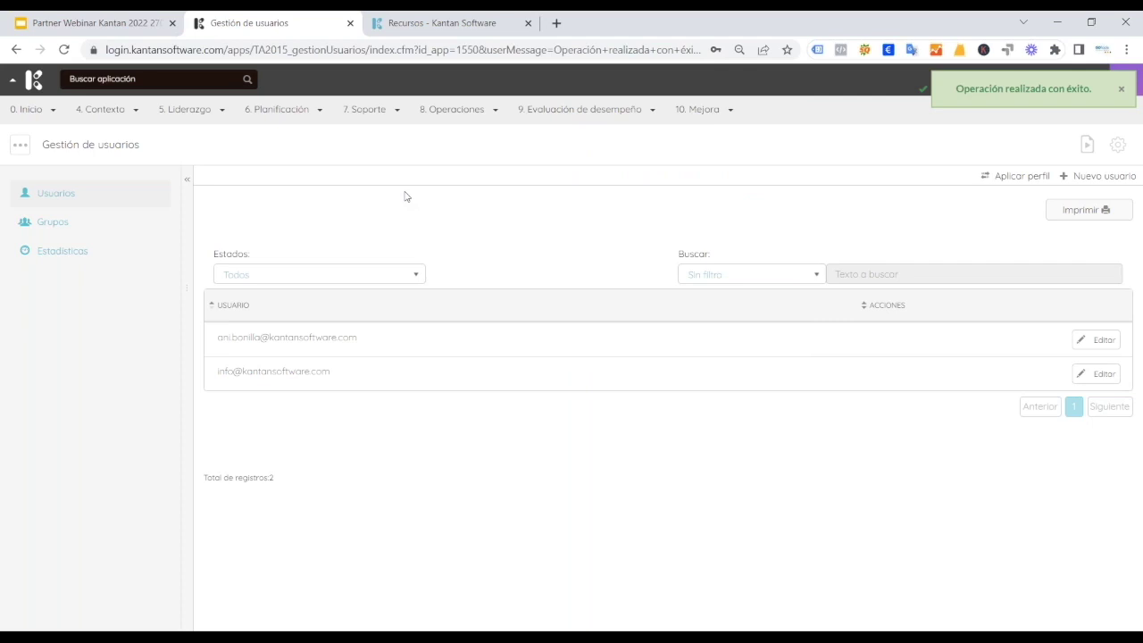
Review the list of user groups and the 2022 system access statistics.
click(72, 228)
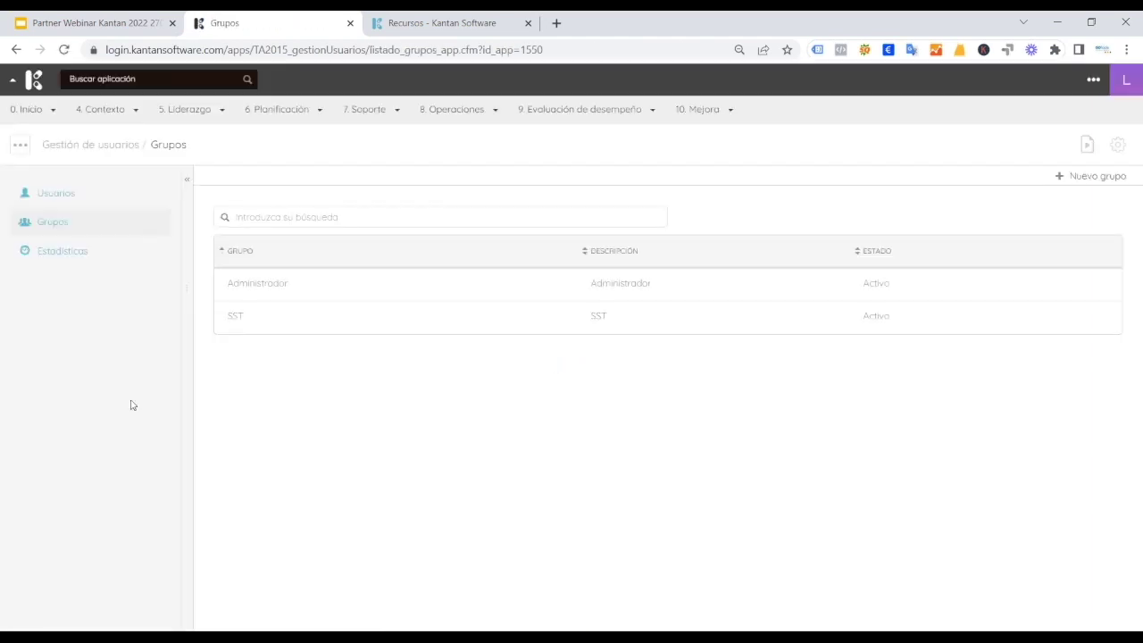
click(76, 253)
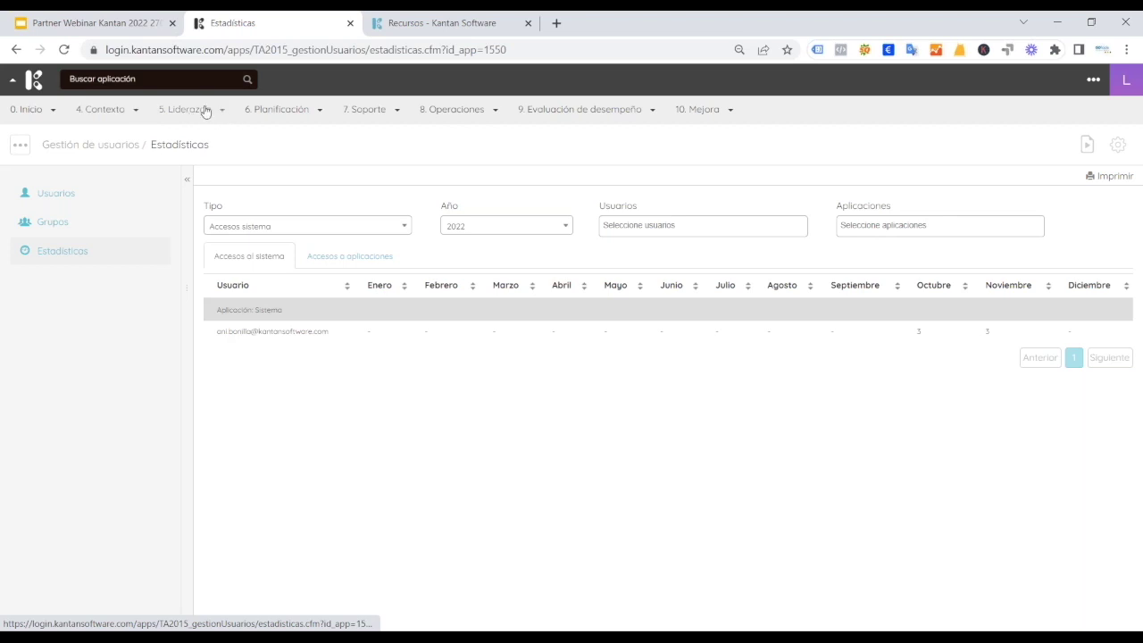
In Mapa de Procesos, start a new process named Comercial with code PC1 and fill in the responsible person's name.
click(134, 110)
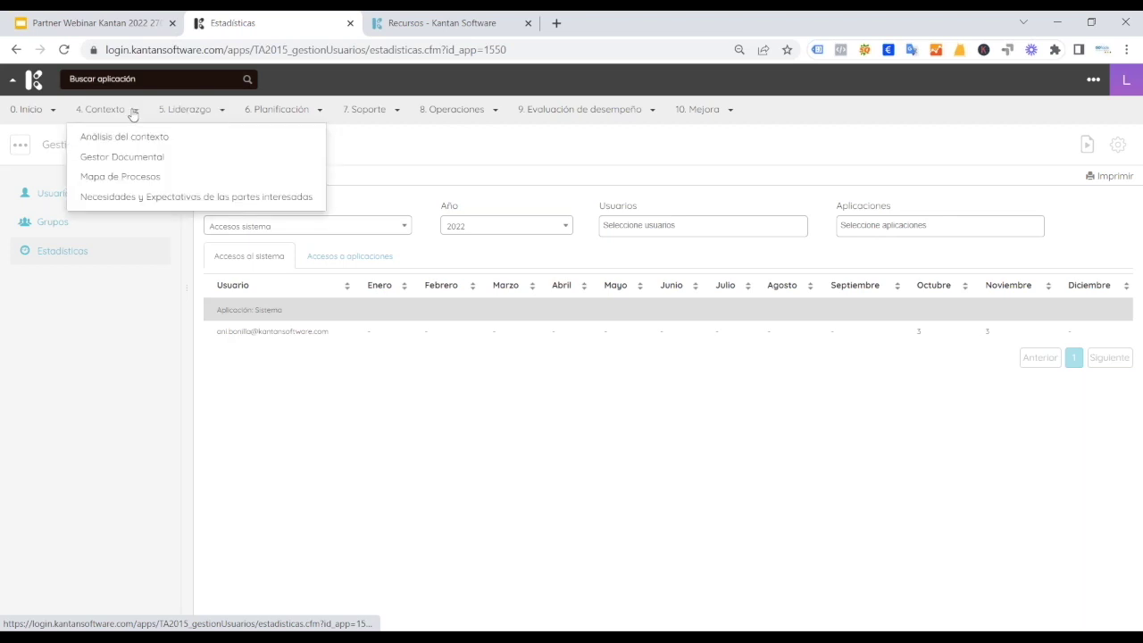
click(115, 176)
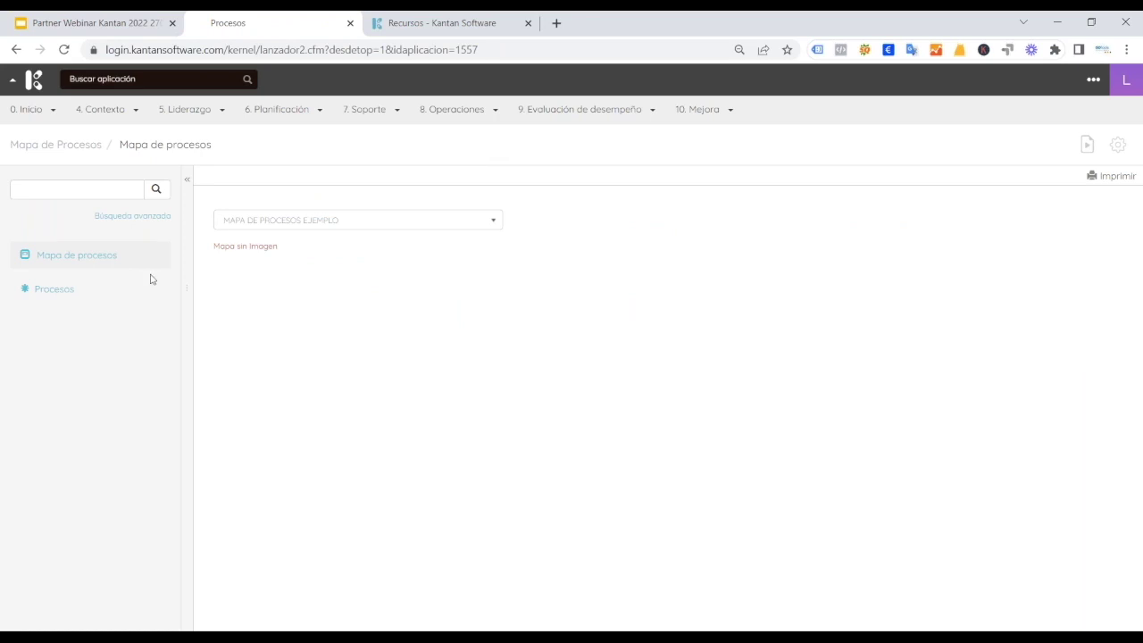
click(54, 293)
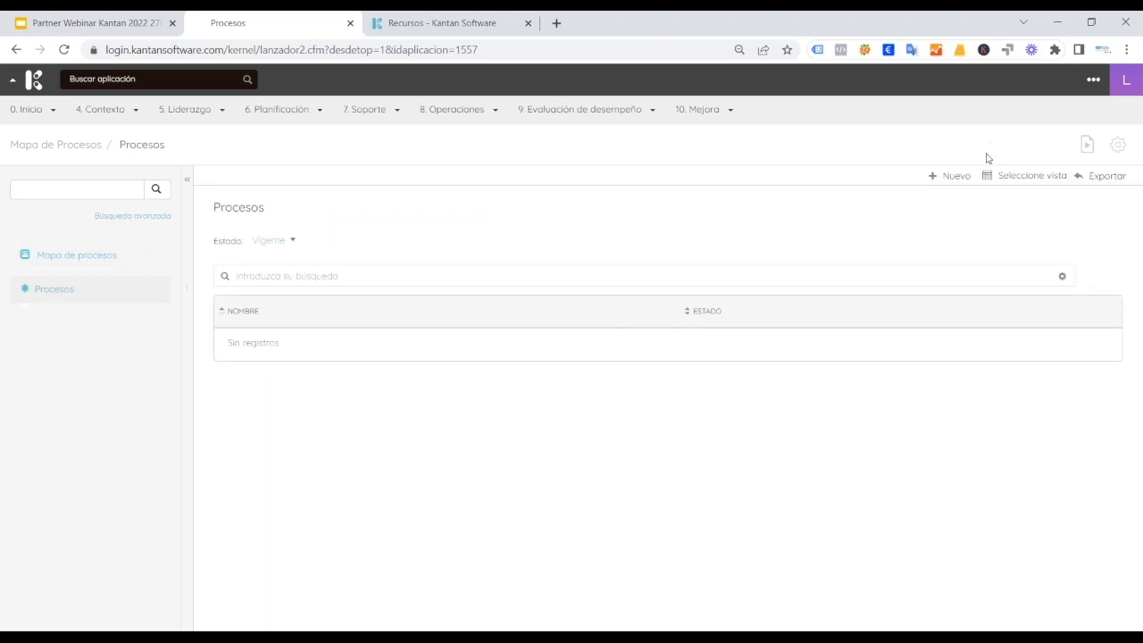
click(949, 177)
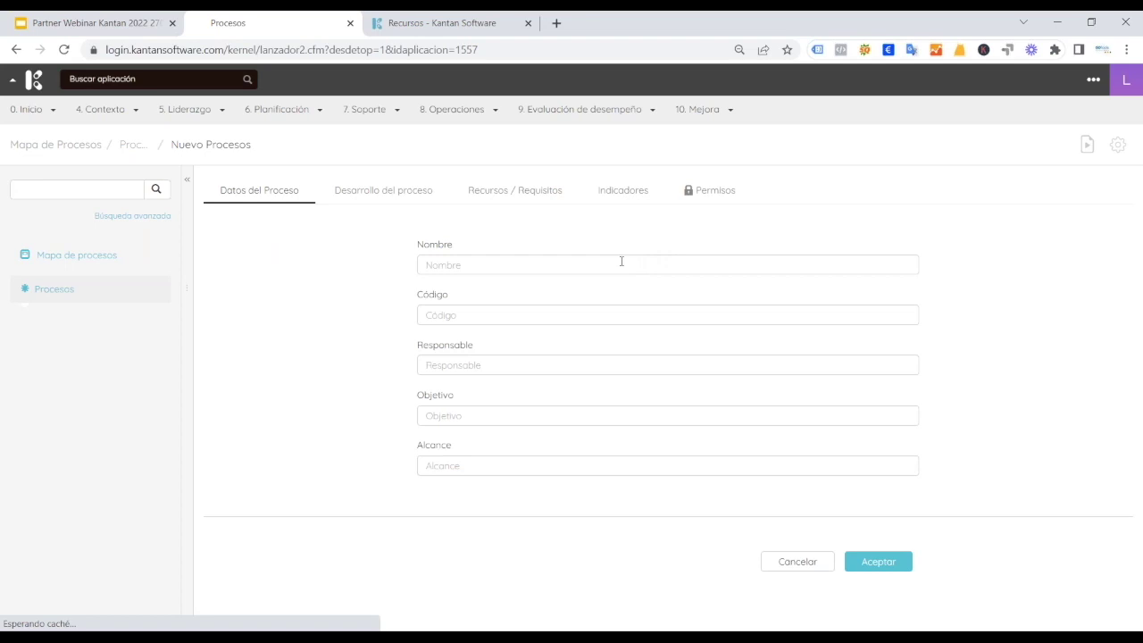
text(Comercial)
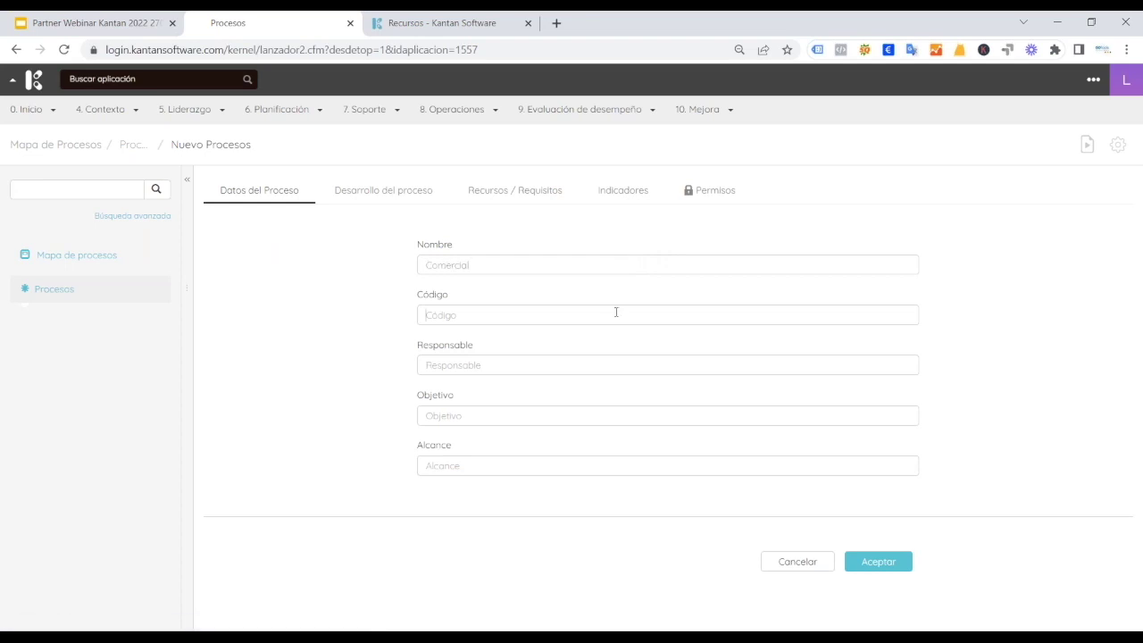
text(PC)
key(BackSpace)
key(BackSpace)
text(PC)
click(609, 364)
text(José Antoni)
In the process development section, enter "Entradas del proceso" as Entradas and "Actividades del proceso comercial" as Actividades.
click(356, 191)
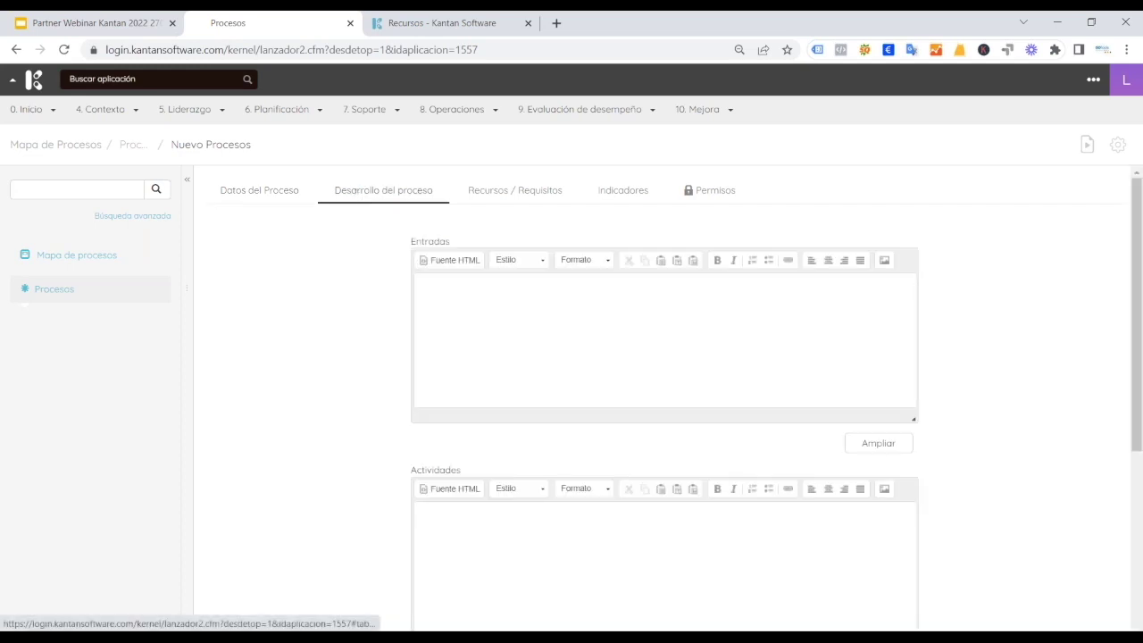
click(448, 295)
text(Entradas del proces)
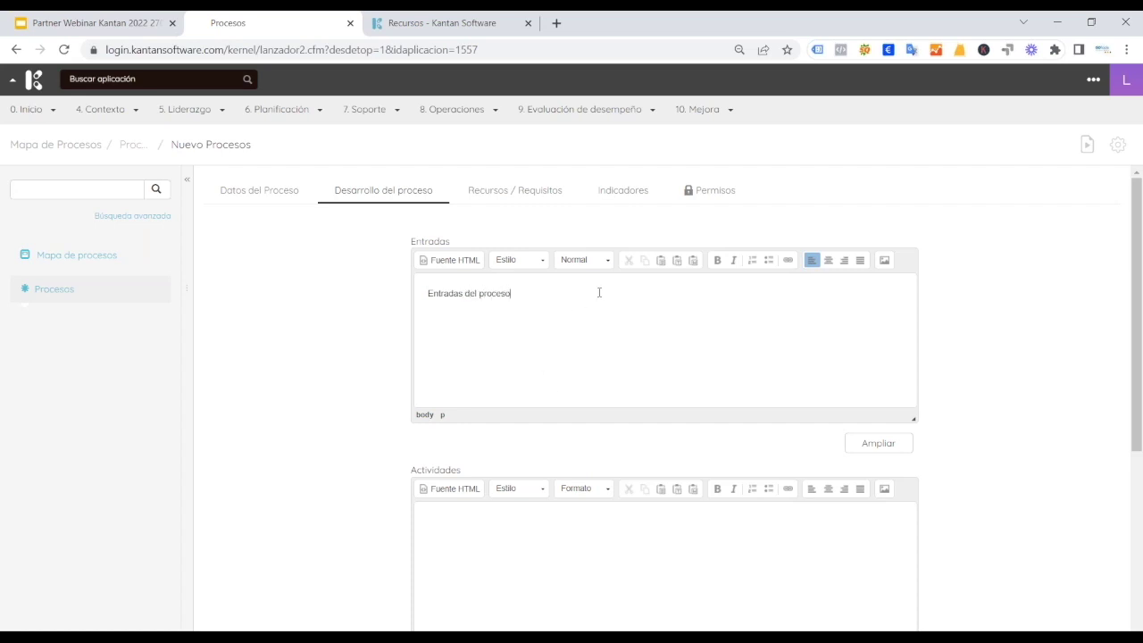
text(o)
scroll(780, 357, down, 2)
click(596, 402)
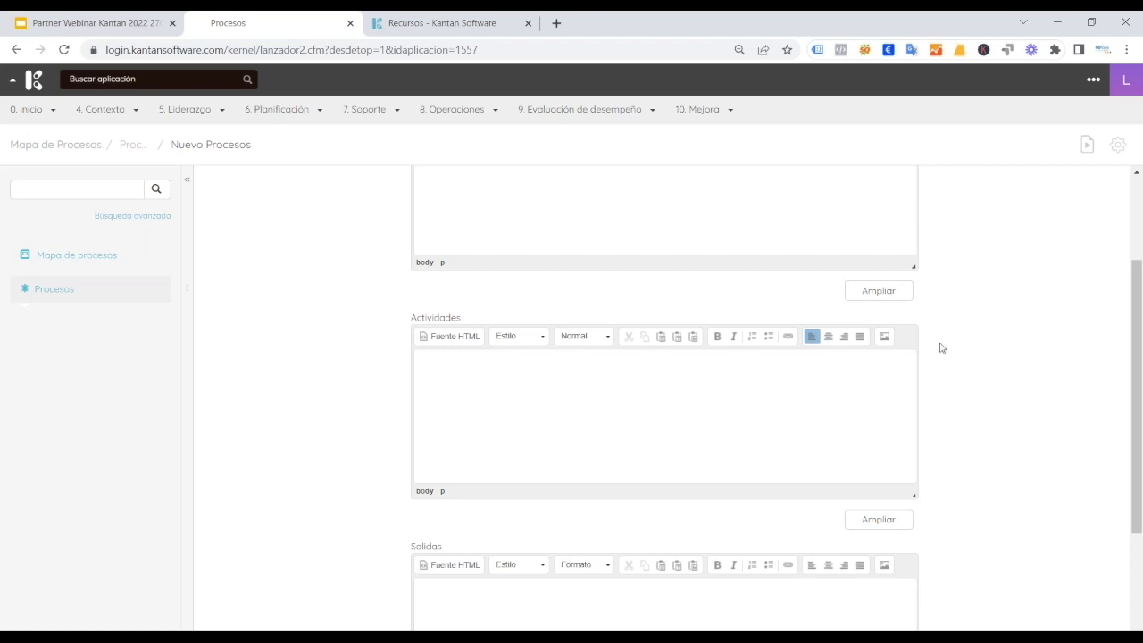
text(Adtividades del proceso cm)
text(ercial)
Enter "Salidas del proceso comercial" as the Salidas of the process.
scroll(500, 418, down, 3)
click(502, 377)
text(Salid)
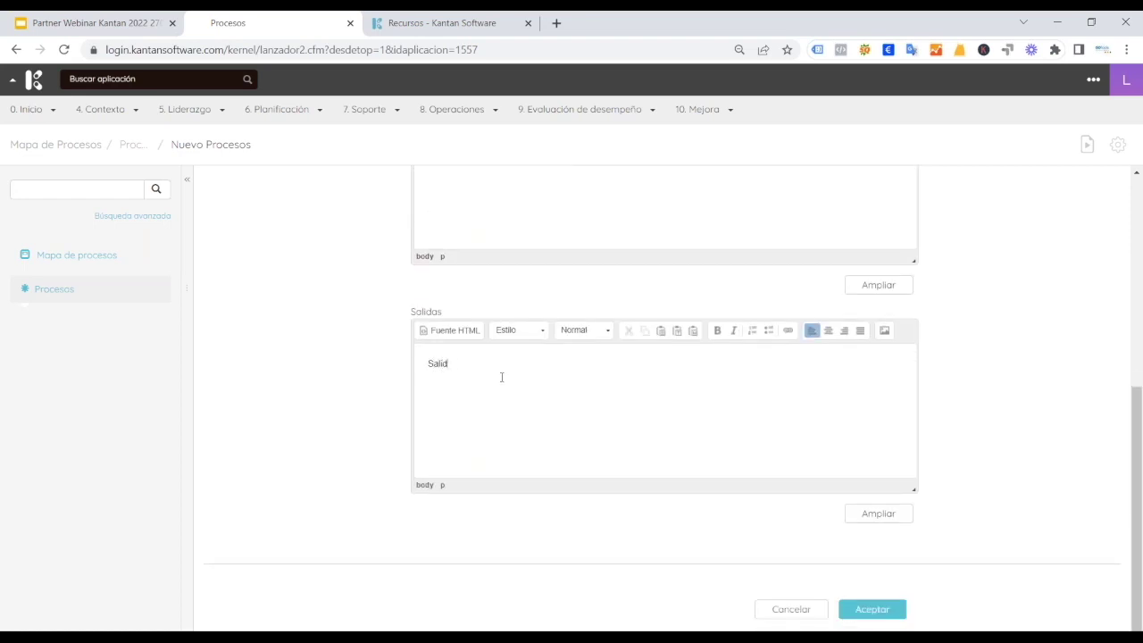
text(as del proceso comercial)
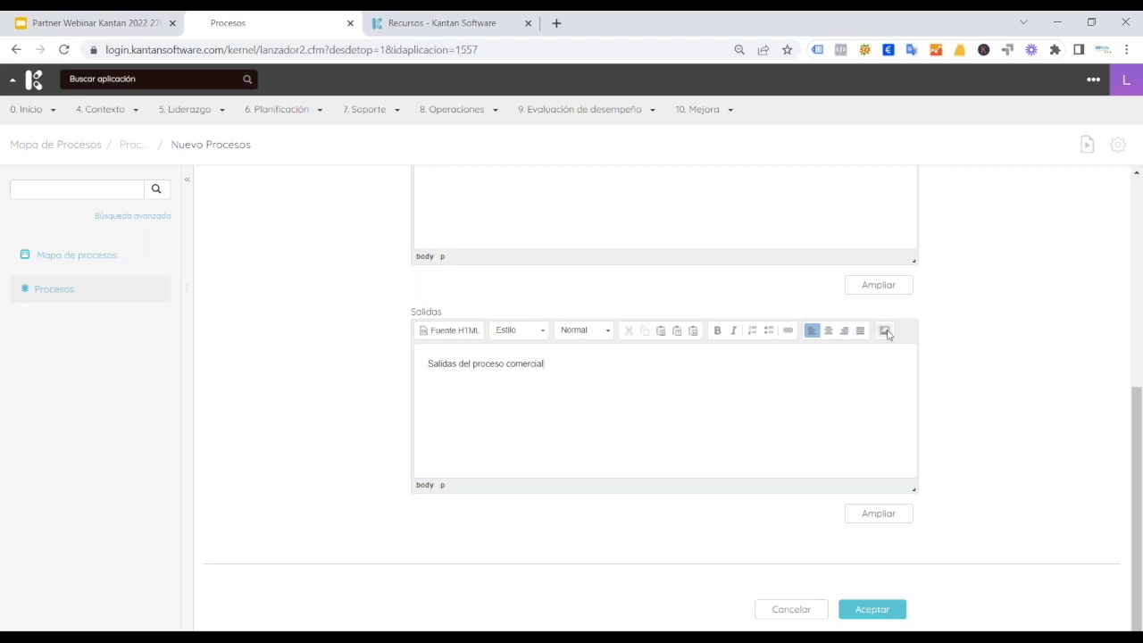
Enter "Recursos del proceso" as the process's Recursos and "Requisitos del proceso" as its Requisitos.
scroll(317, 404, up, 10)
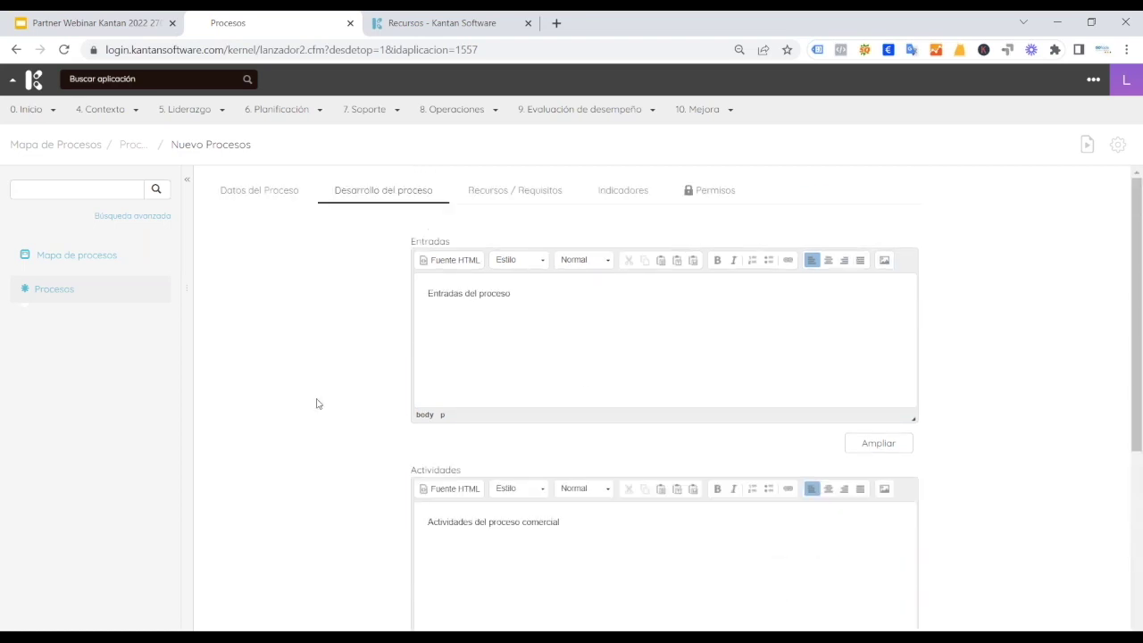
click(507, 192)
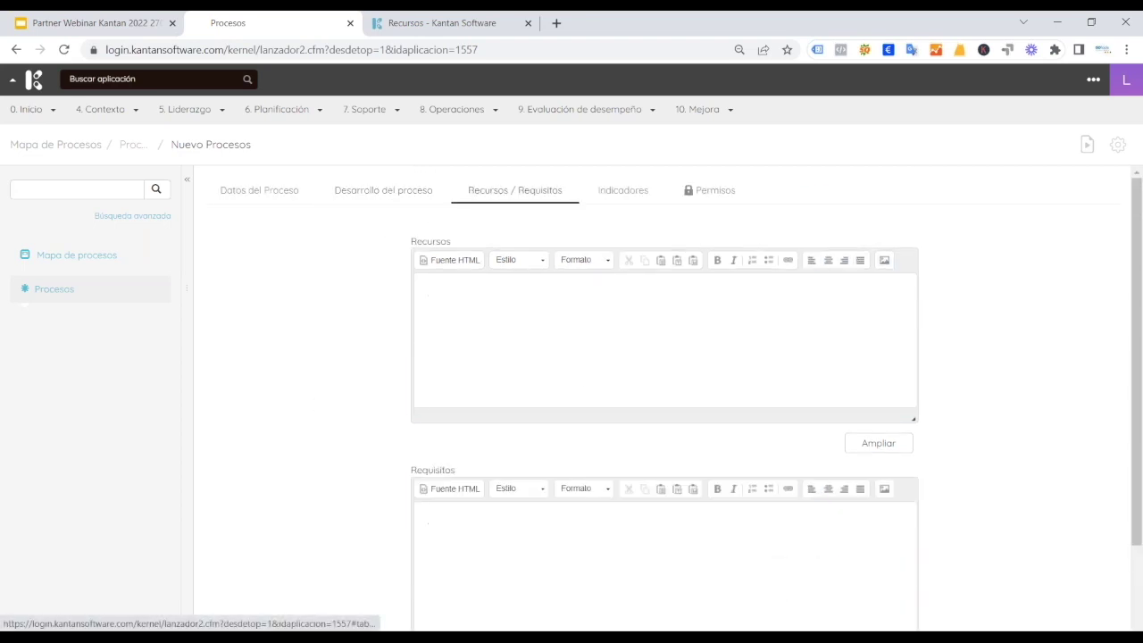
click(474, 298)
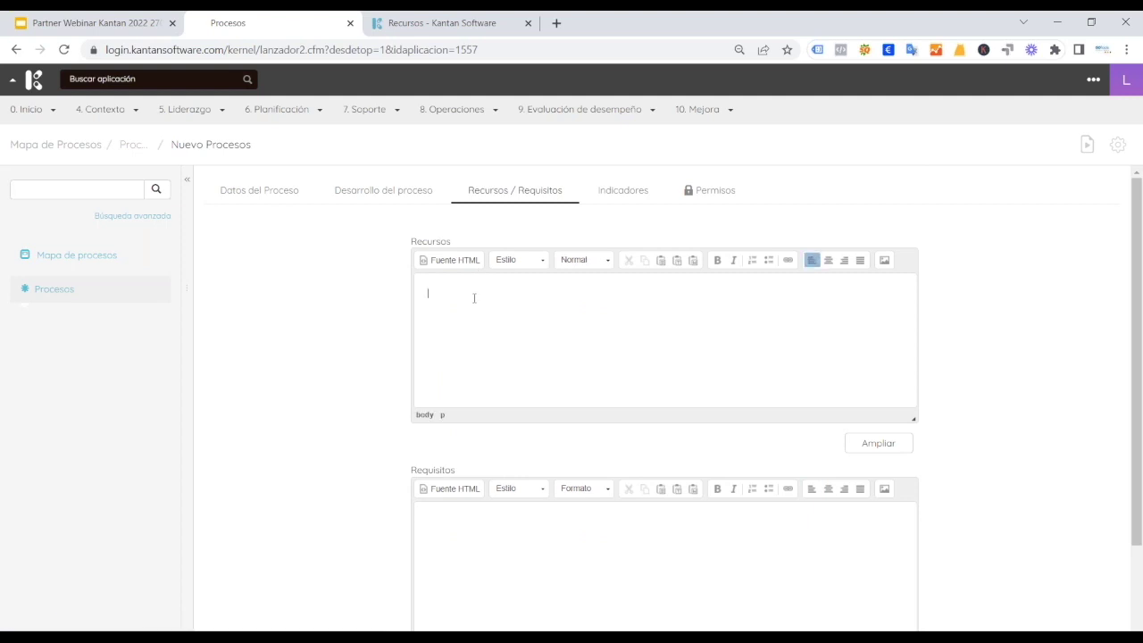
text(Recursos del proceso)
key(Tab)
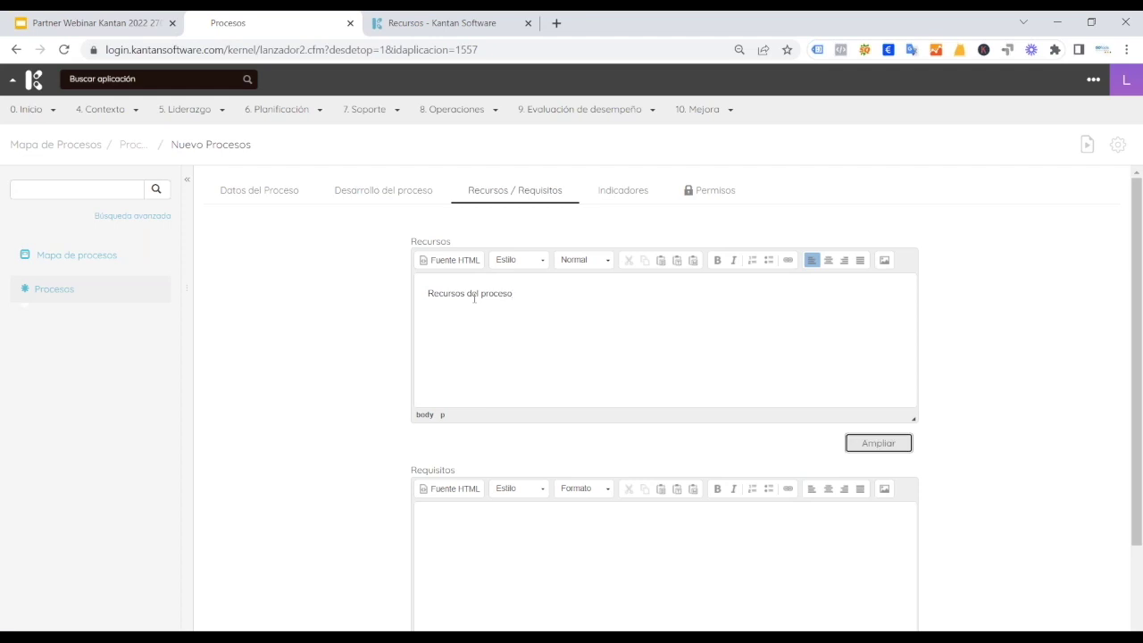
click(461, 536)
text(Requisitos)
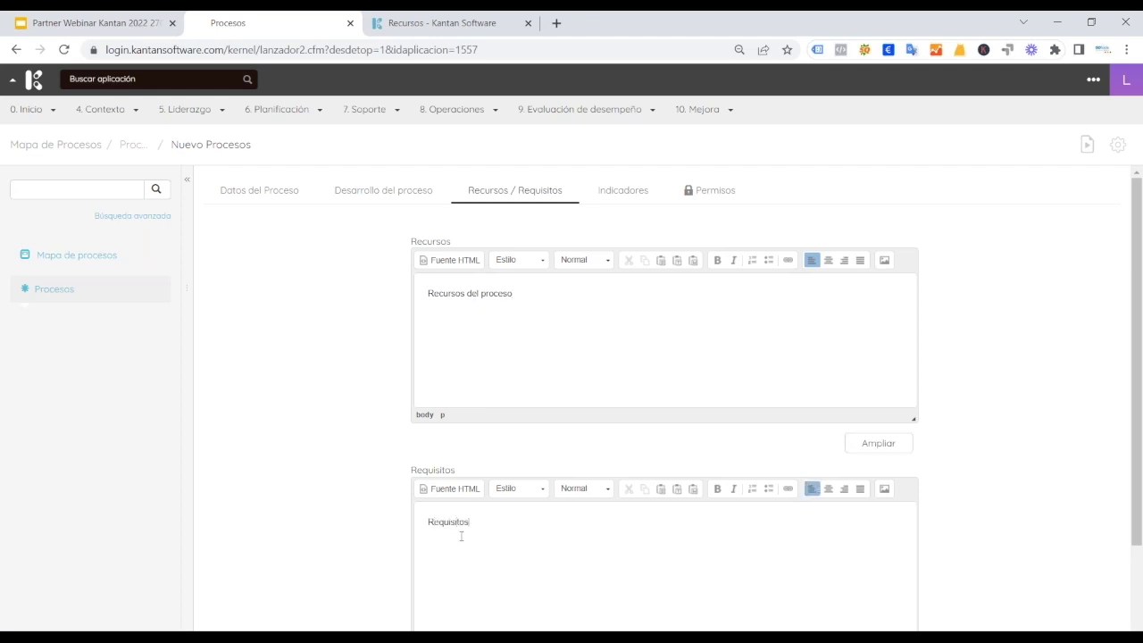
text( del proceso)
scroll(461, 536, down, 2)
scroll(842, 496, up, 2)
Enter Ventas and a ratio as the indicators associated with the process, and save the process.
click(621, 195)
click(536, 296)
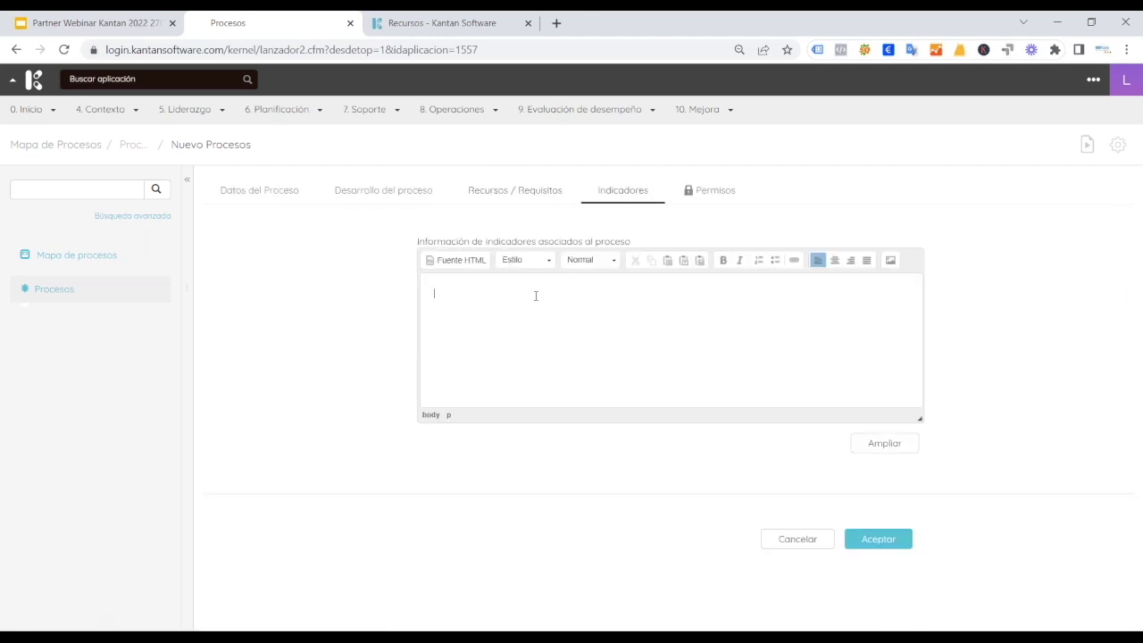
text(Ventas )
text(Ratio de cien)
click(883, 541)
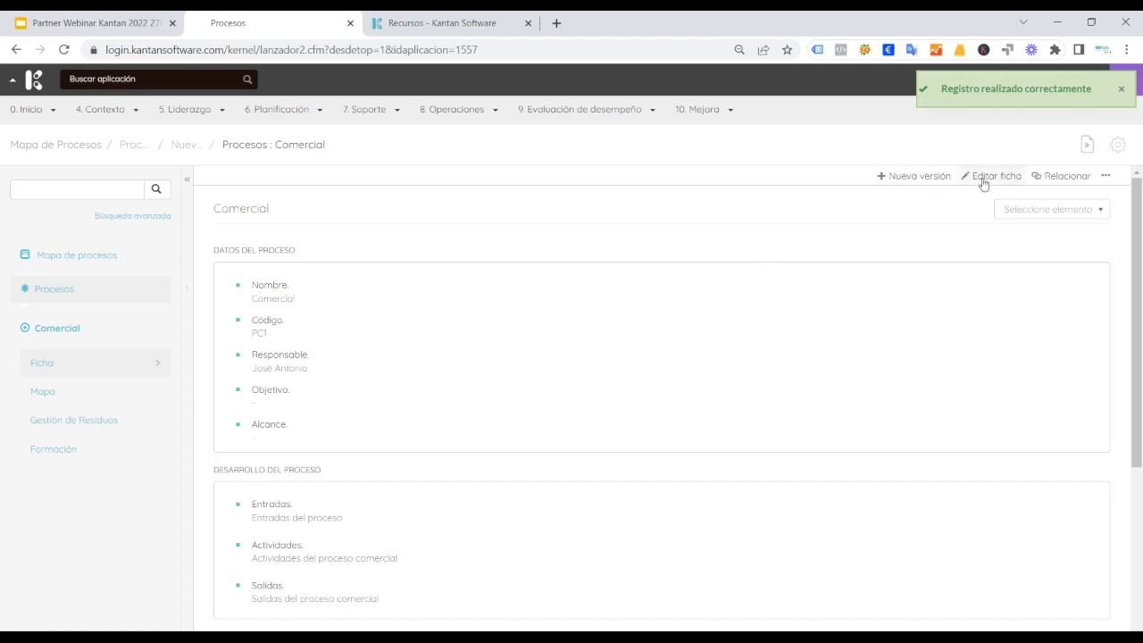
Review the relation options and additional actions available for the Comercial process without choosing any.
click(1058, 178)
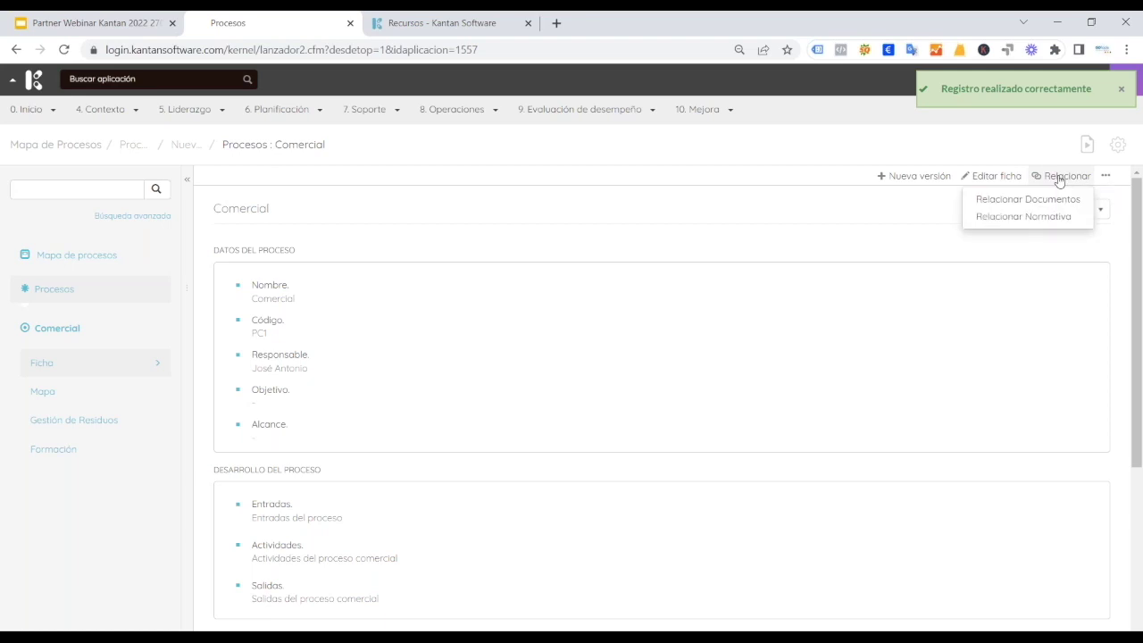
click(781, 204)
click(1106, 177)
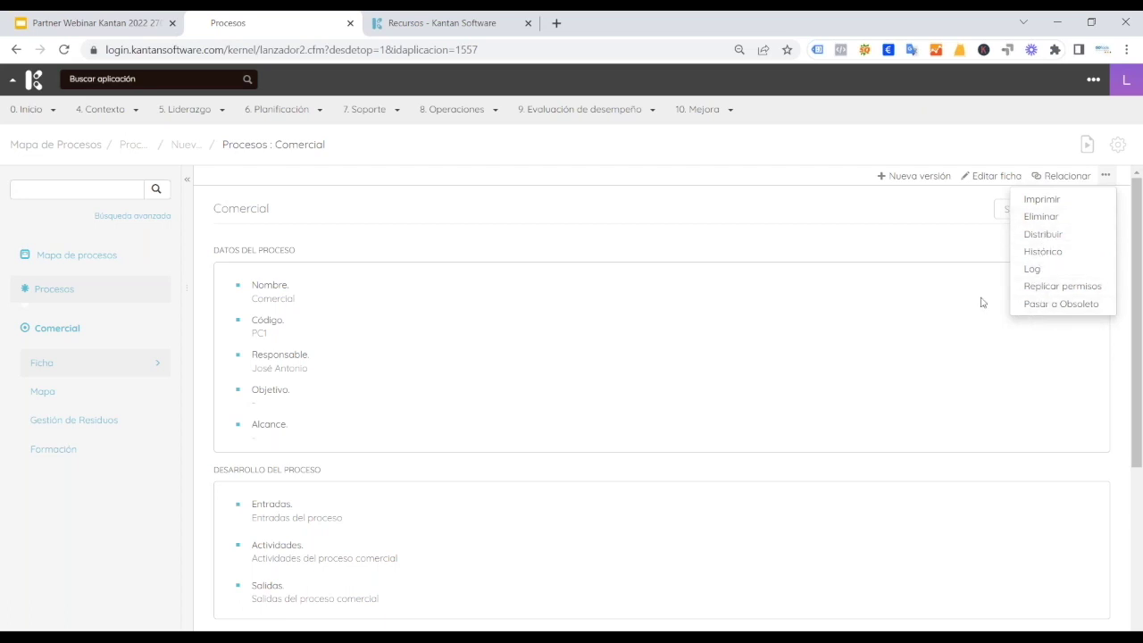
click(646, 237)
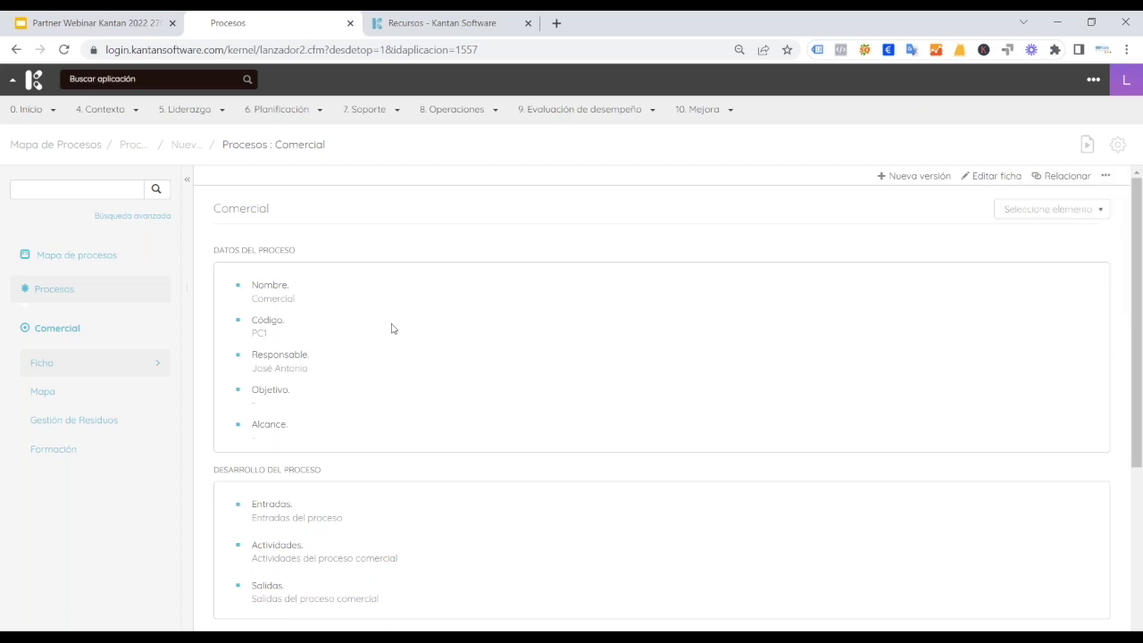
View the Comercial process's Mapa, Gestión de Residuos and Formación sections.
click(86, 392)
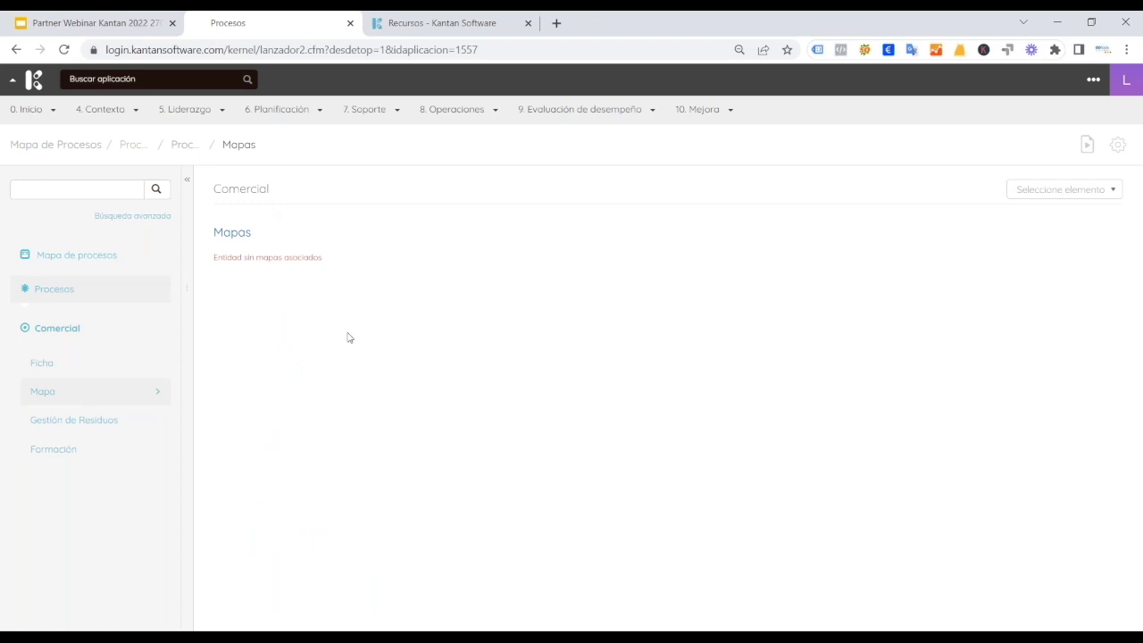
click(134, 424)
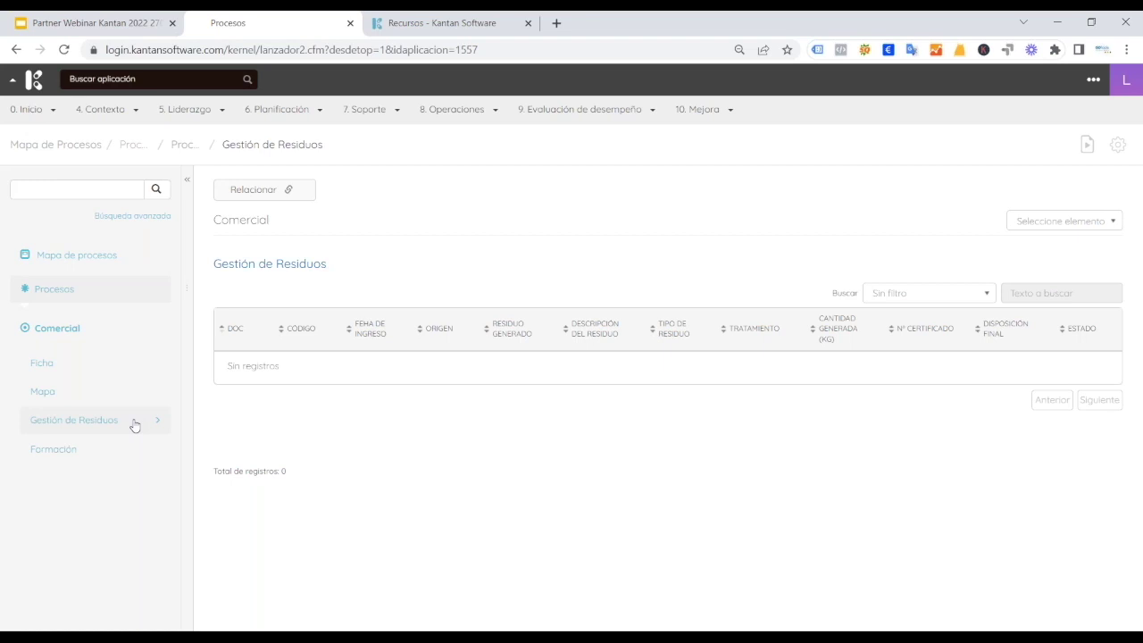
click(104, 458)
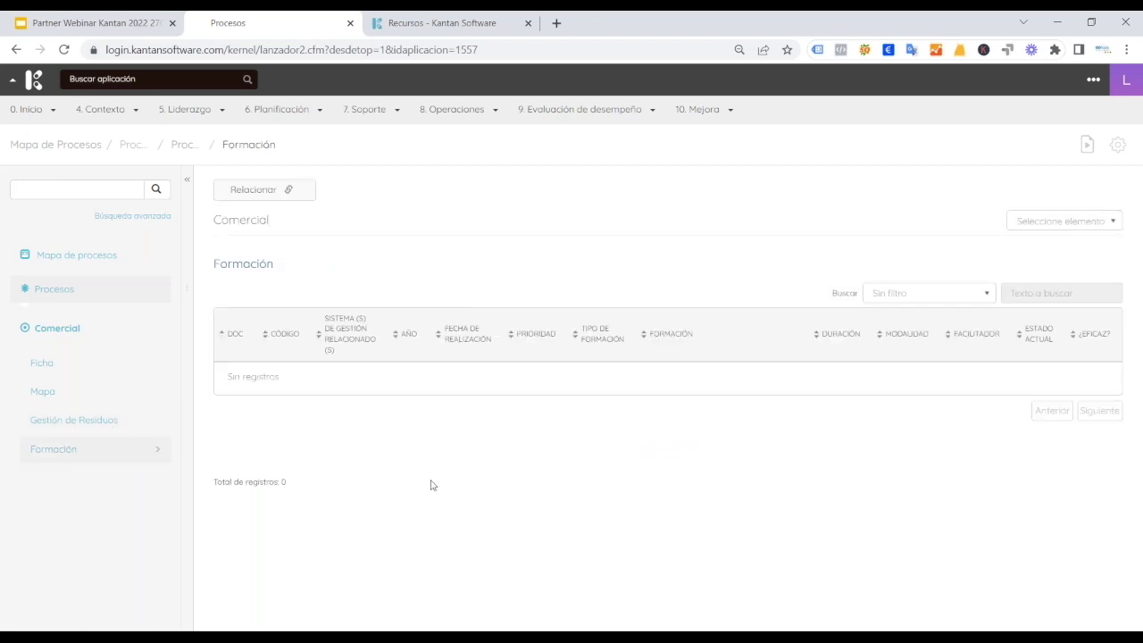
Check which maps can be selected in the process map view, and open the administration of Mapa de Procesos.
click(72, 259)
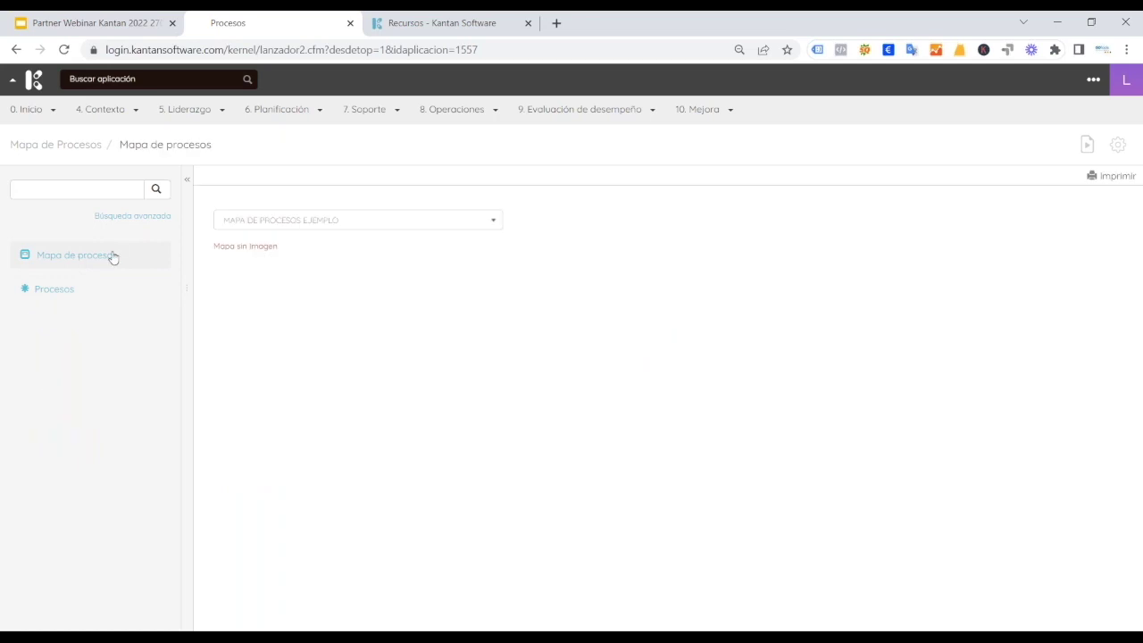
click(308, 221)
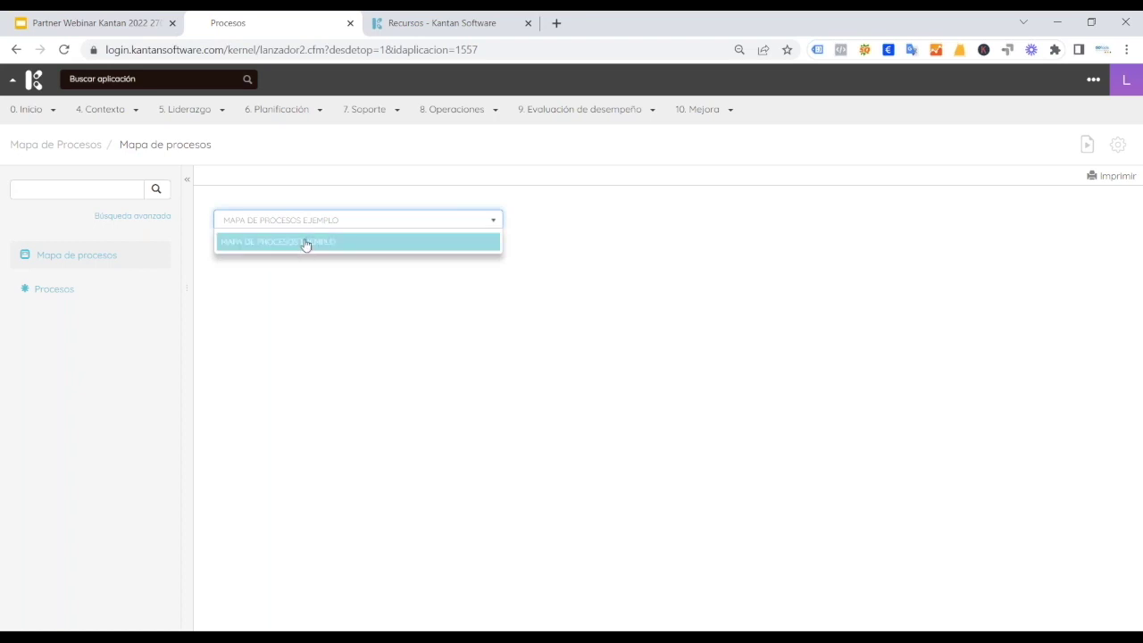
click(479, 322)
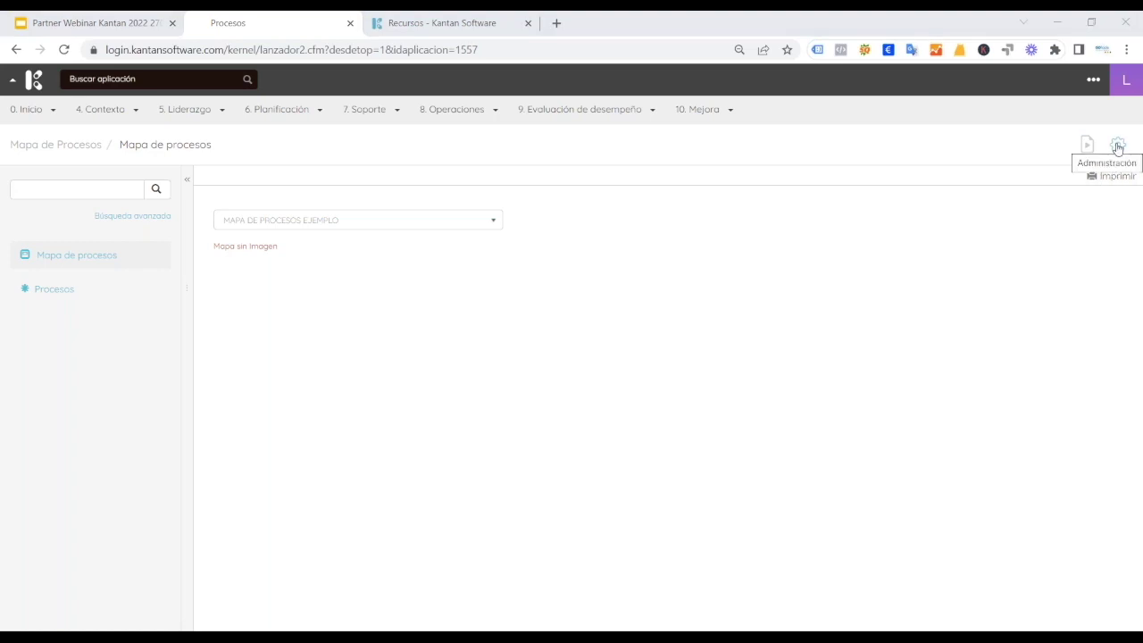
click(1118, 146)
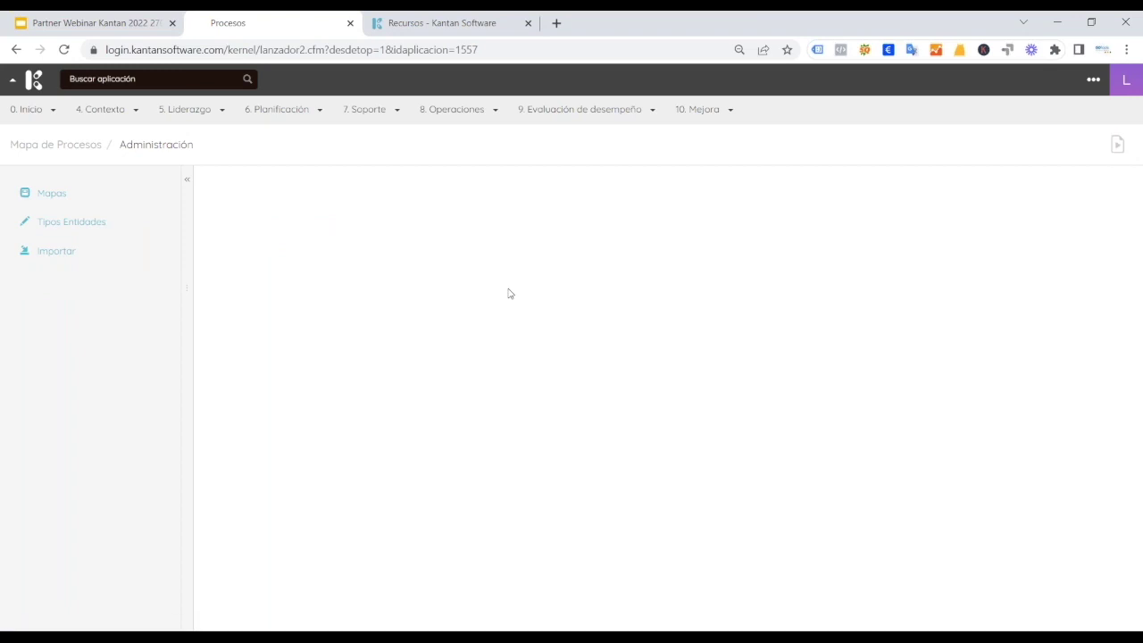
Rename the map MAPA DE PROCESOS EJEMPLO as Procesos KANTAN and save its configuration.
click(64, 194)
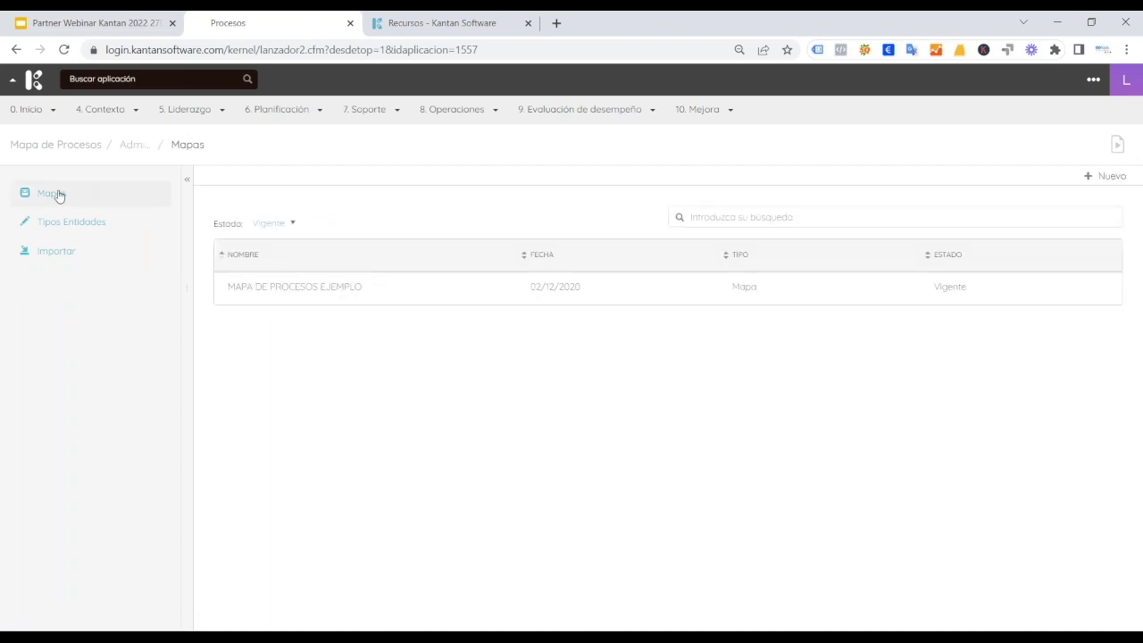
click(312, 290)
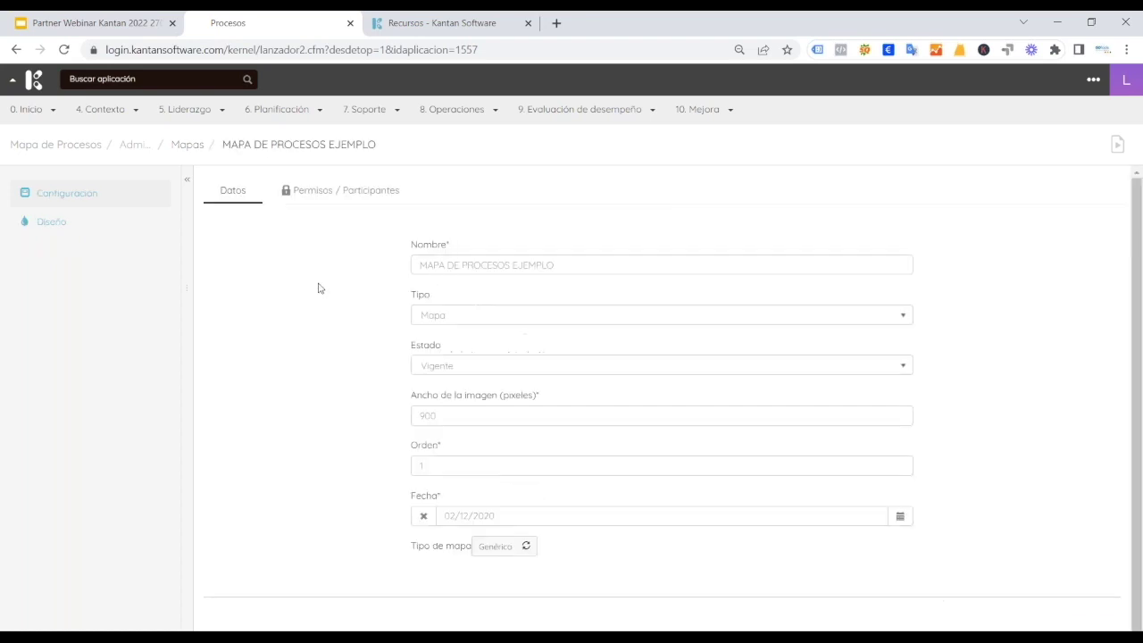
triple_click(507, 266)
text(Procesos KANTAN)
scroll(984, 443, down, 1)
click(1085, 607)
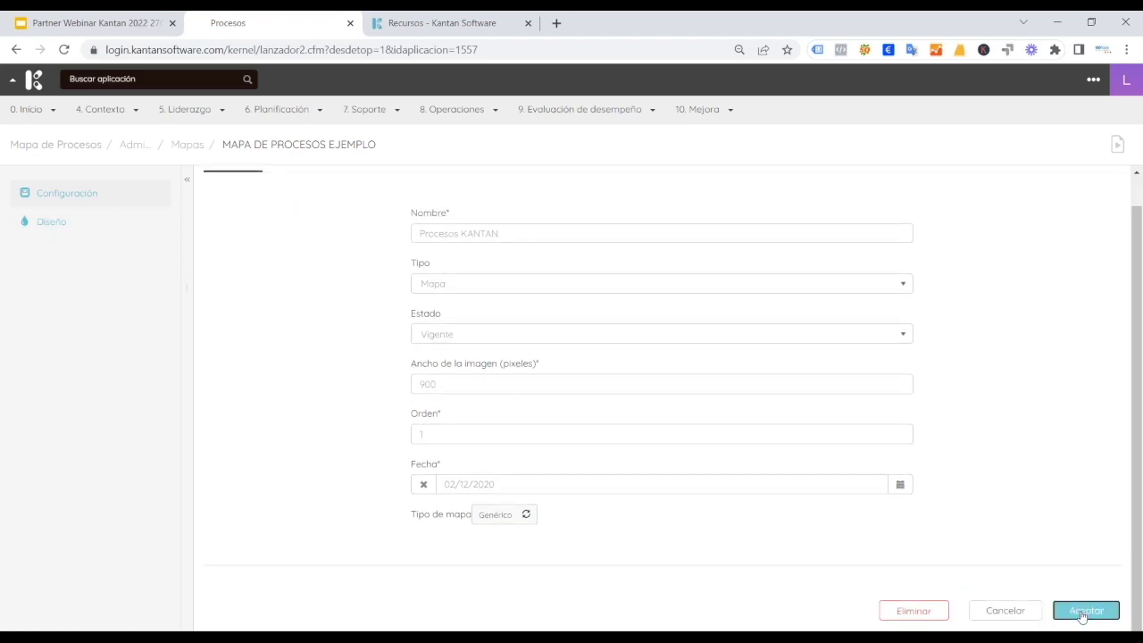
Upload the process map image with the strategic, mission and support processes to the design of the Procesos KANTAN map.
click(294, 285)
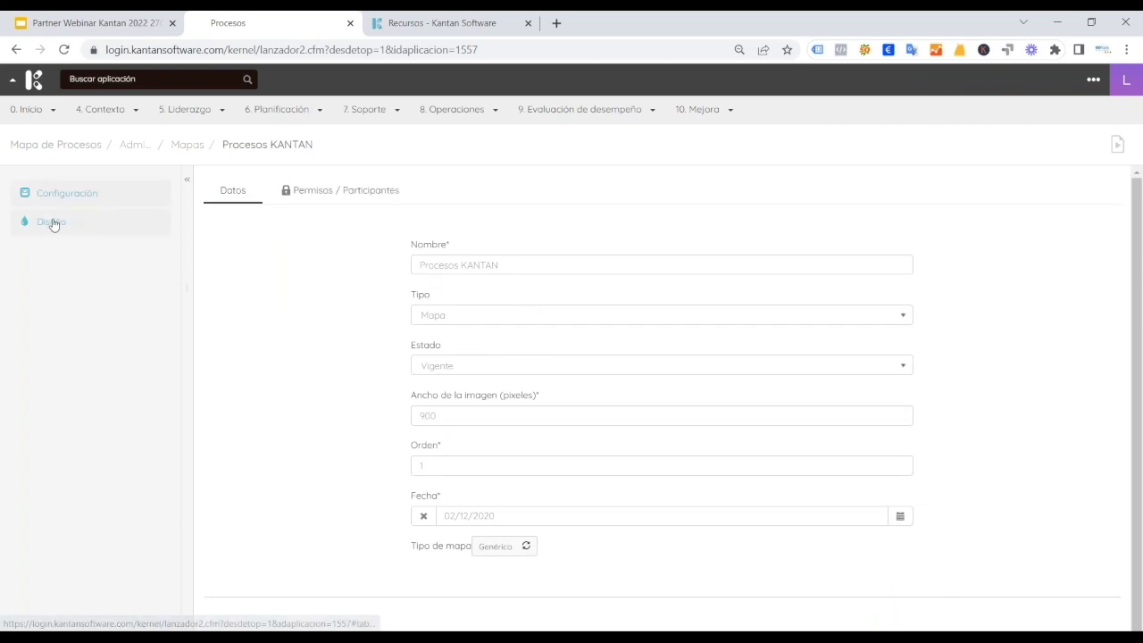
click(55, 227)
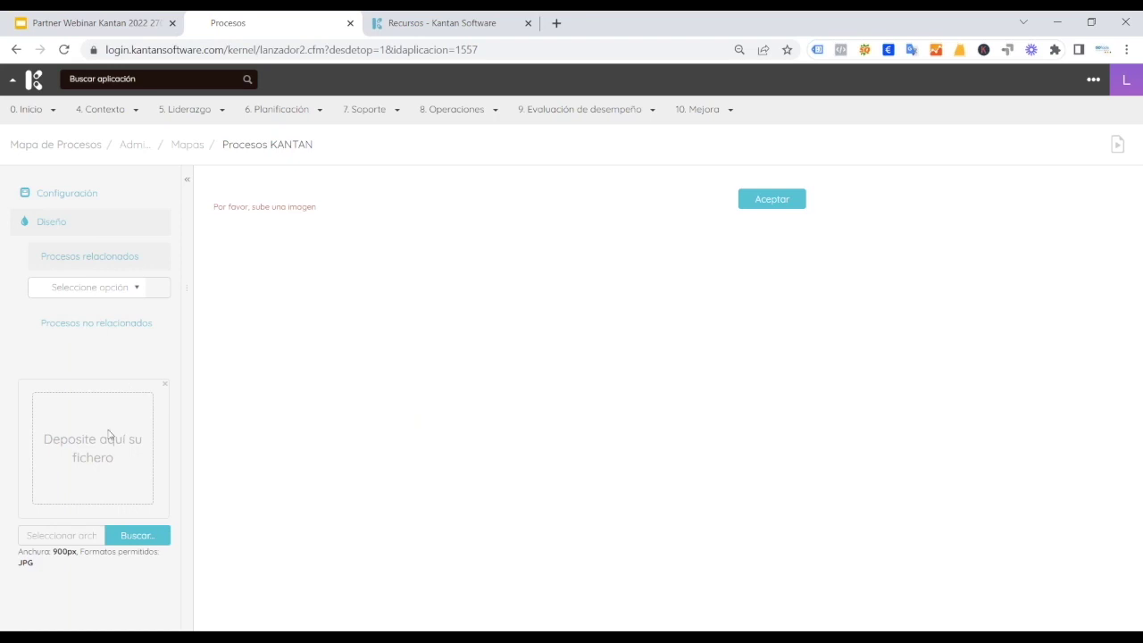
click(141, 536)
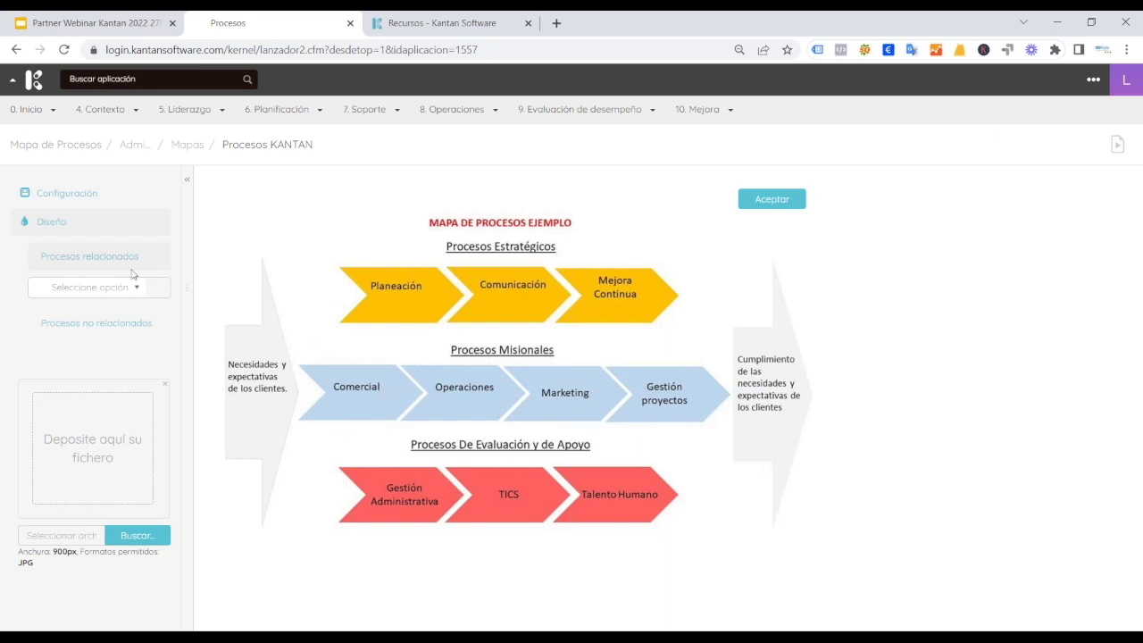
Place the unrelated Comercial process as a linked area over the Comercial arrow of the map image, and save the design.
click(130, 325)
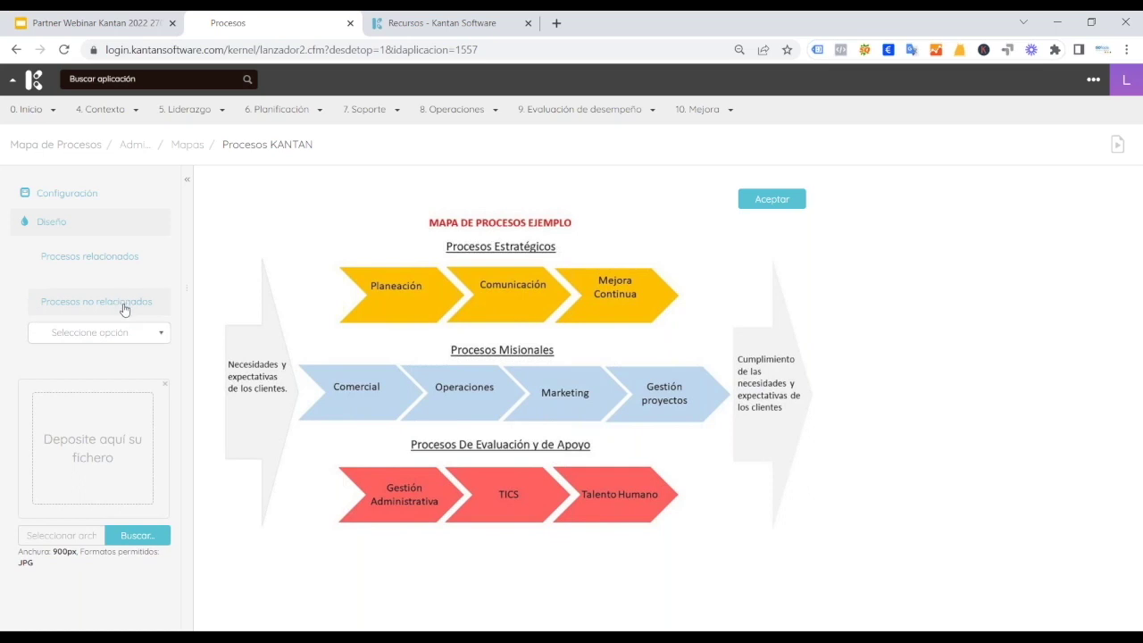
click(146, 336)
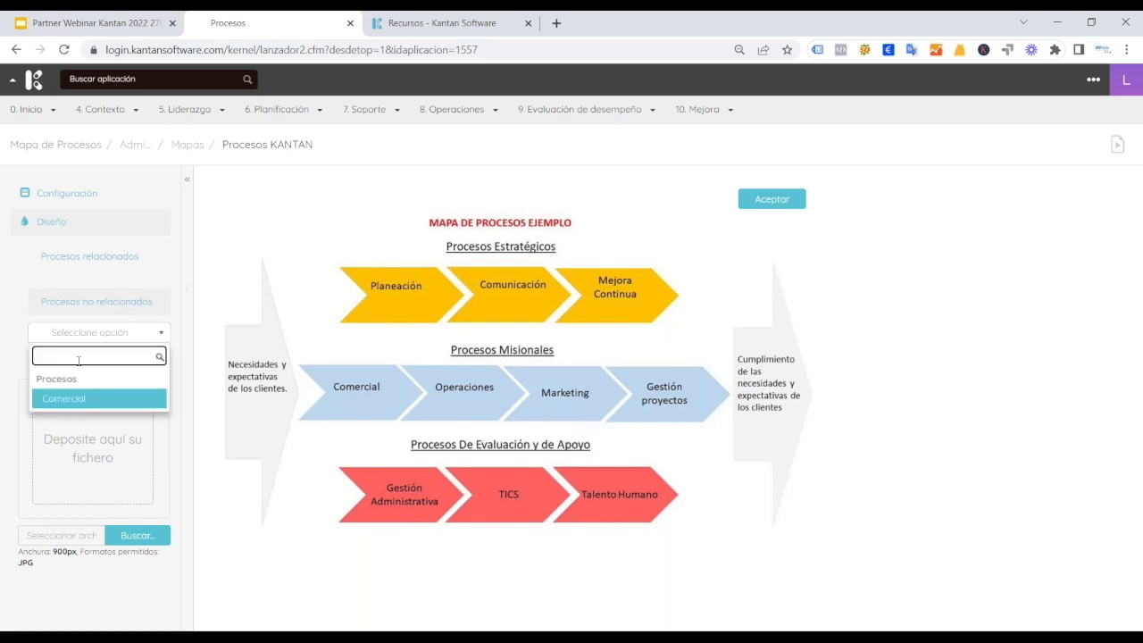
click(71, 400)
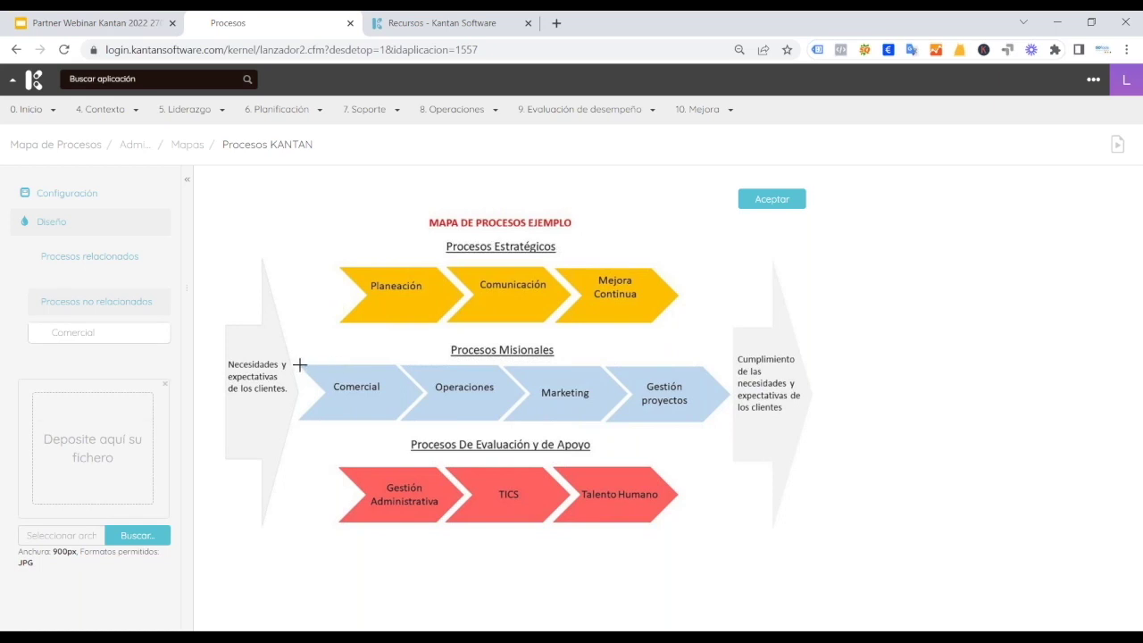
drag(299, 364, 416, 356)
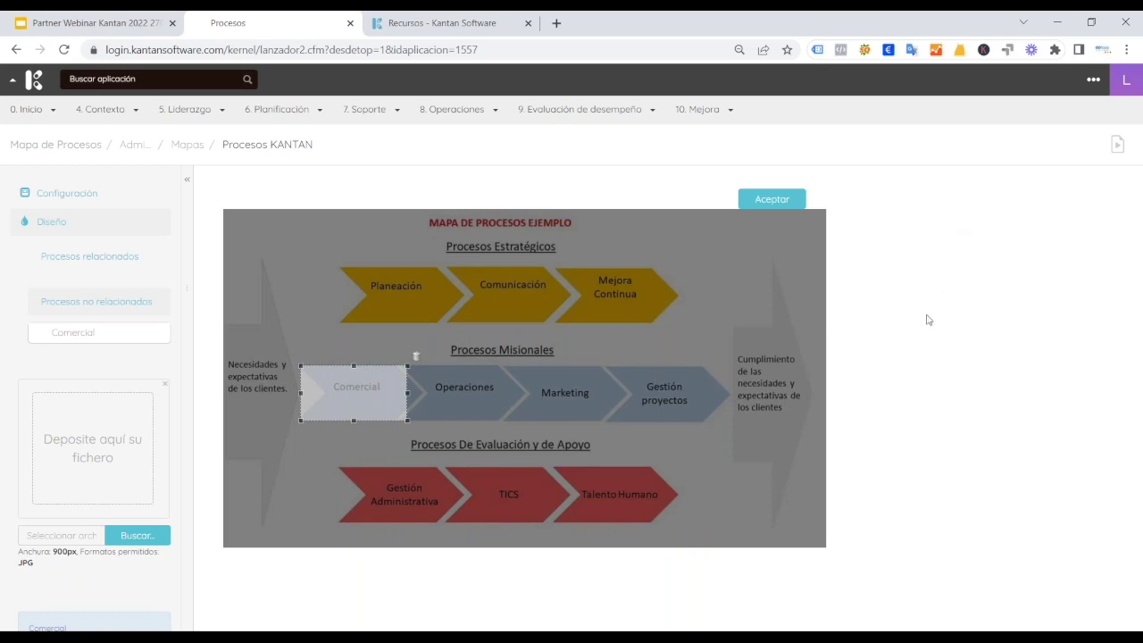
click(782, 202)
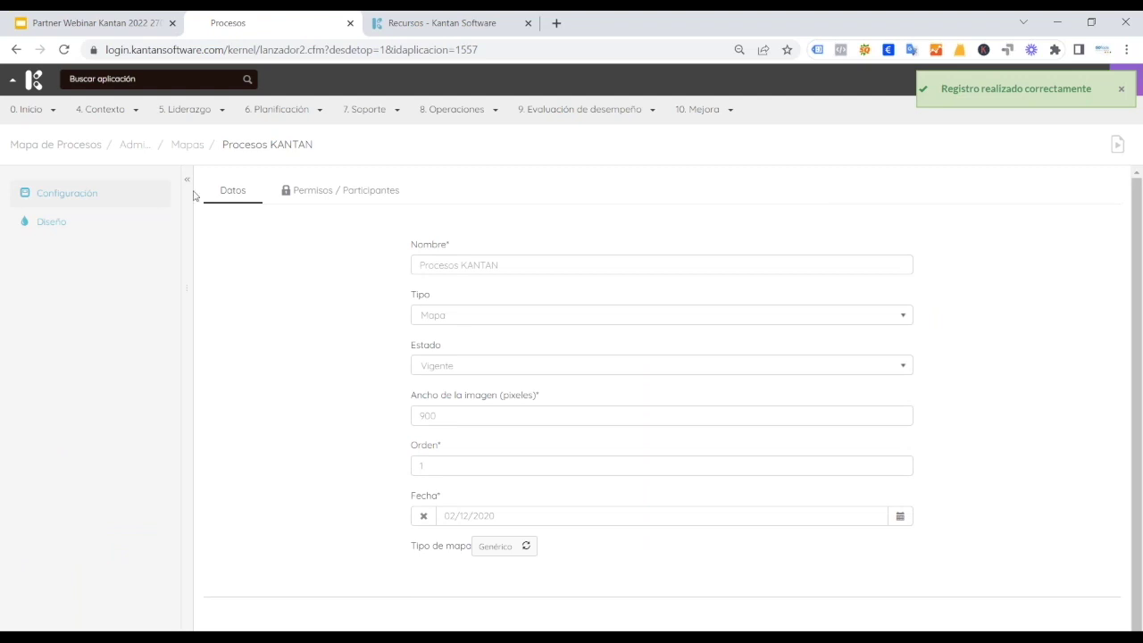
Open the Comercial process from its arrow in the process map and review its Mapa, Gestión de Residuos and Ficha sections.
click(69, 146)
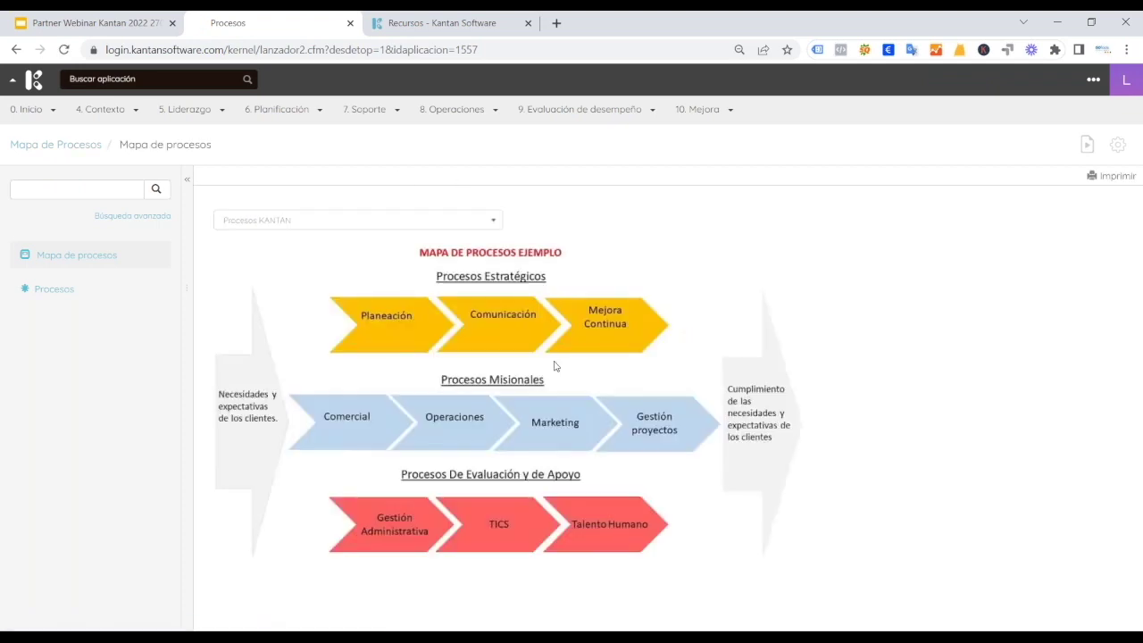
click(351, 419)
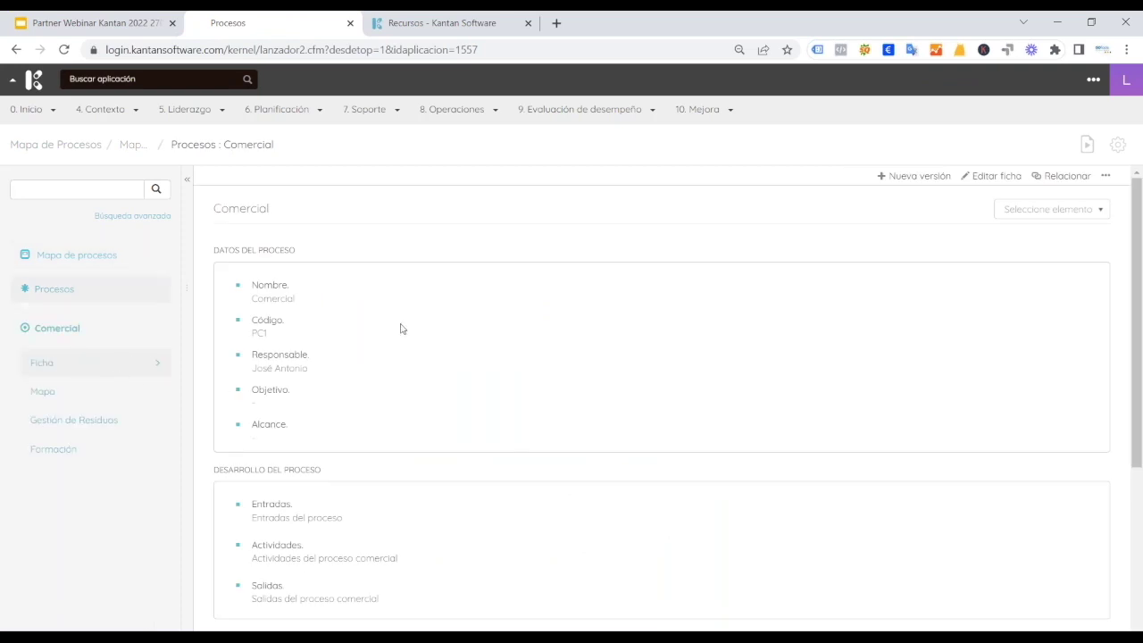
click(89, 395)
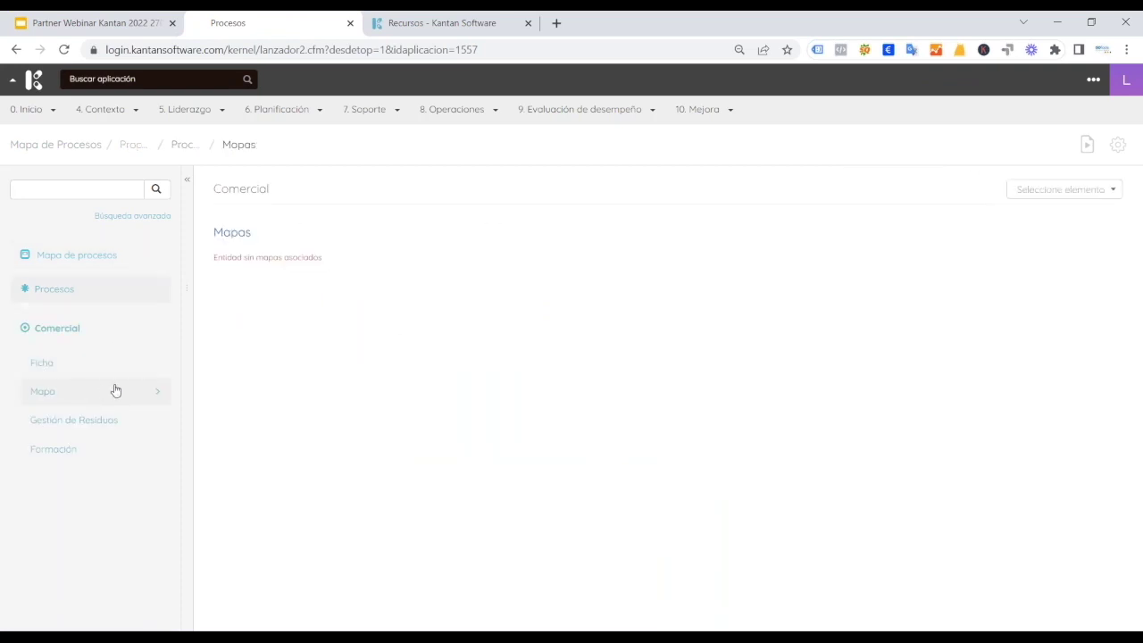
click(92, 424)
click(86, 370)
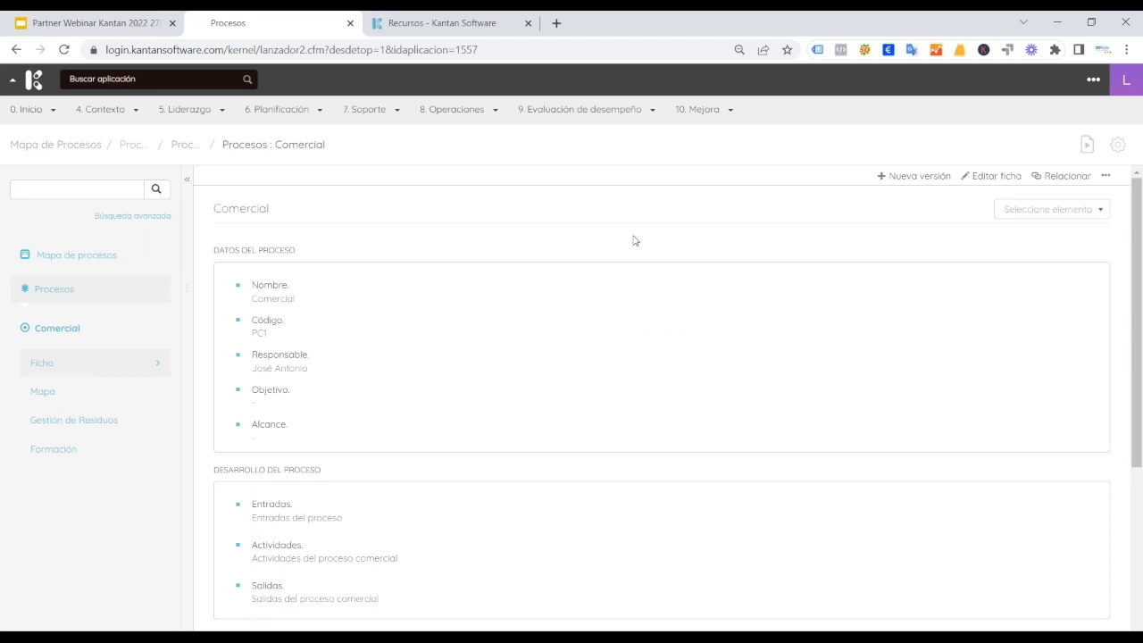
Go to Gestor Documental, rename the Sistema de Gestión folder as Sistema de Gestión Calidad 9001, and save it.
click(222, 113)
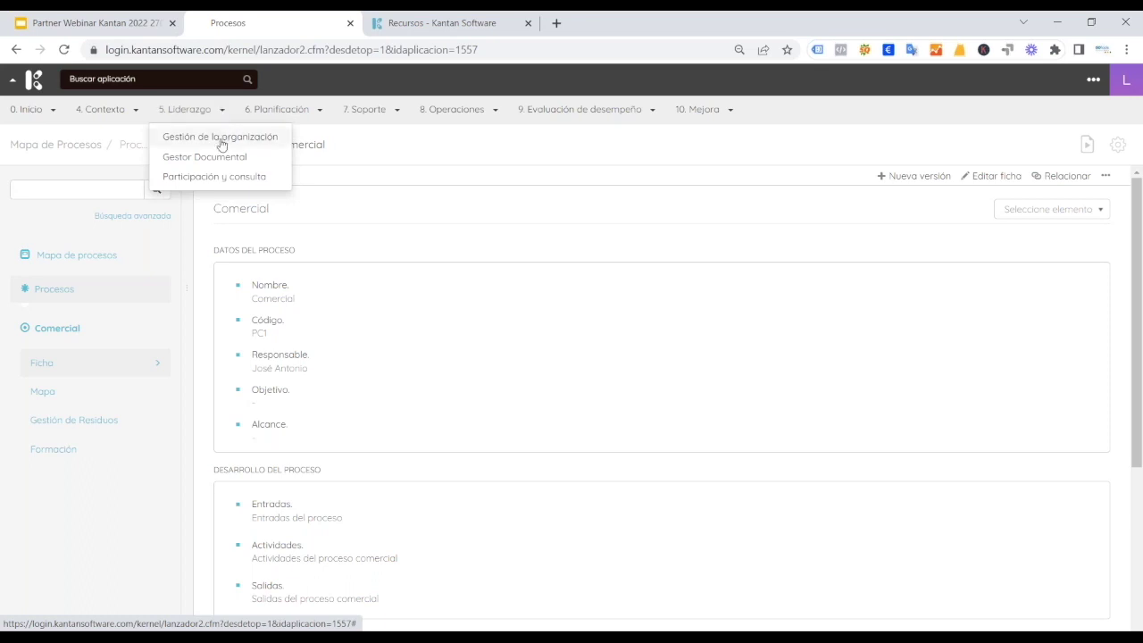
click(210, 161)
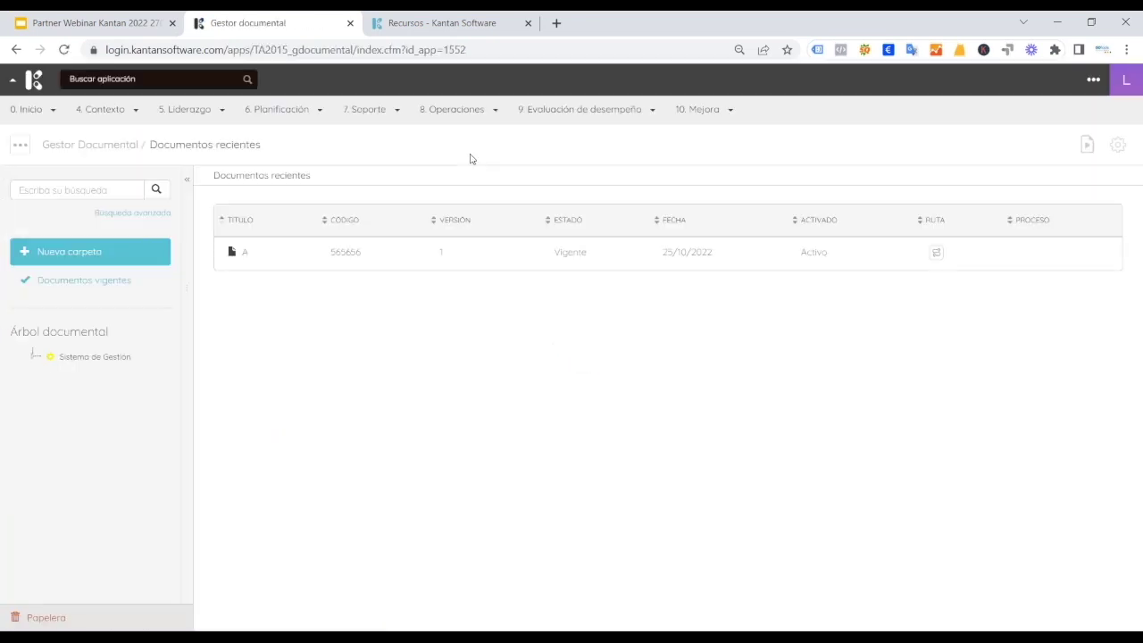
click(33, 357)
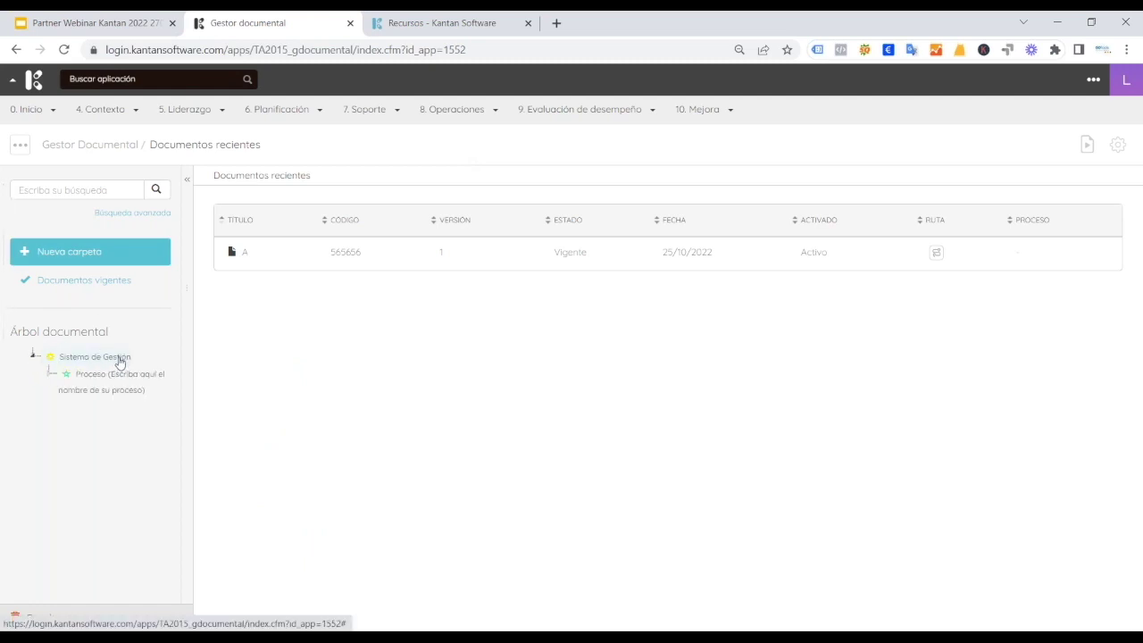
click(120, 358)
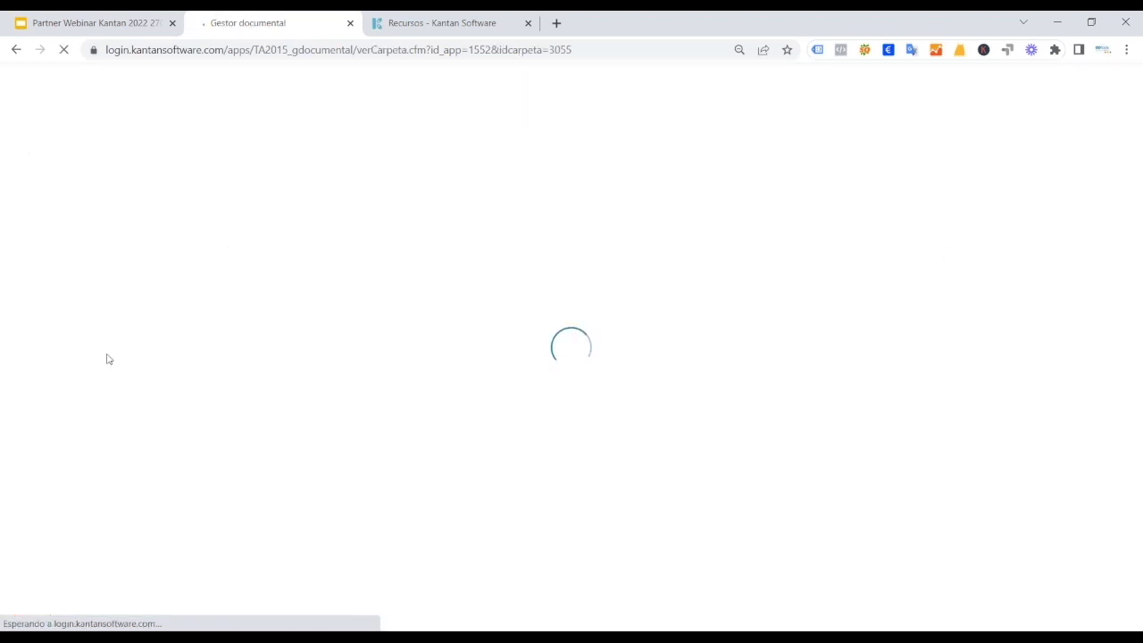
click(1089, 177)
click(514, 266)
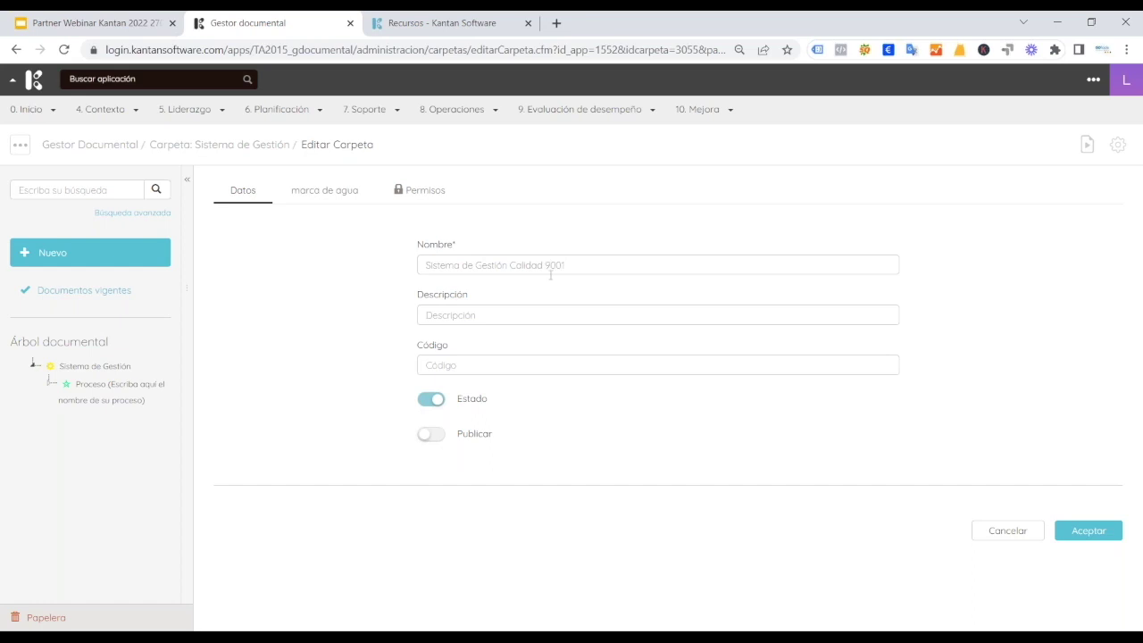
click(1079, 529)
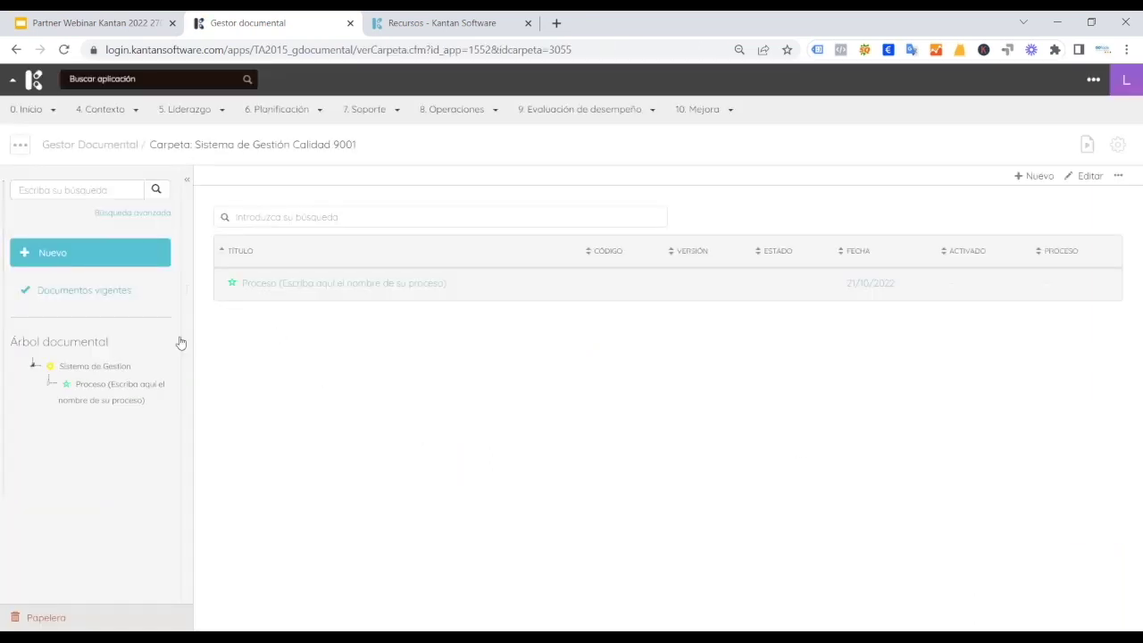
Rename the placeholder process subfolder as Proceso comercial, enable its Publicar option, and save it.
click(95, 390)
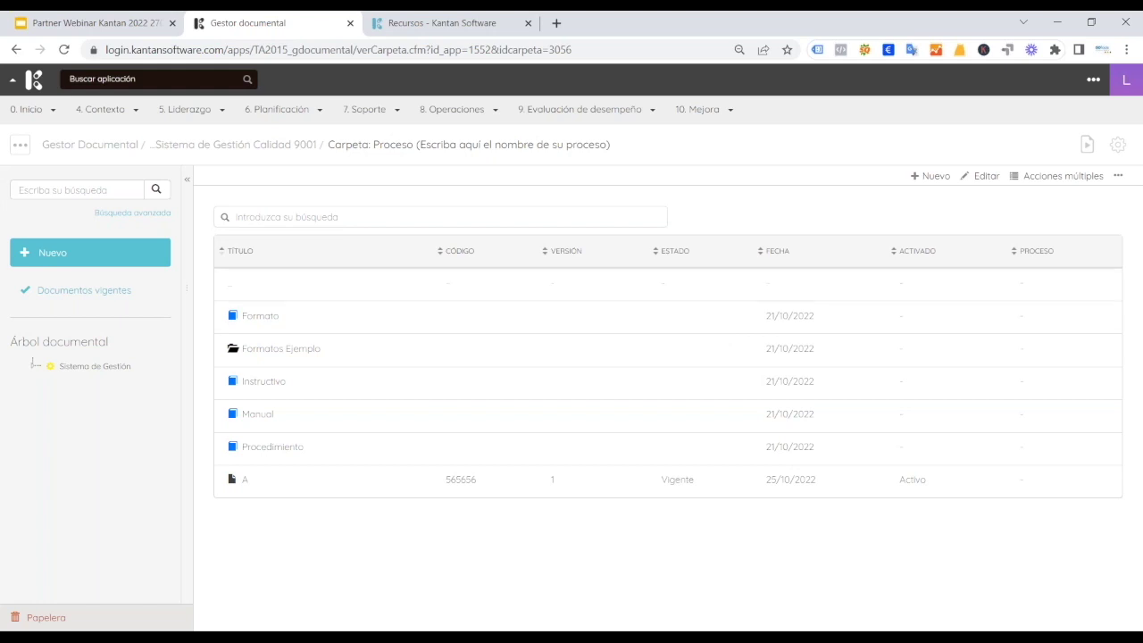
click(987, 178)
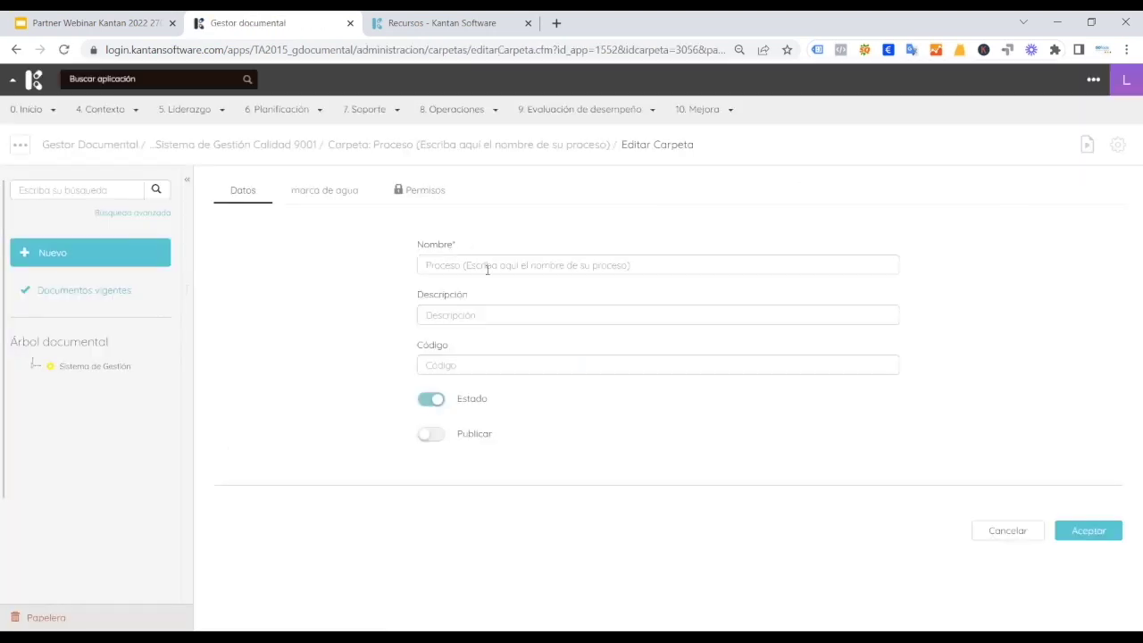
triple_click(490, 266)
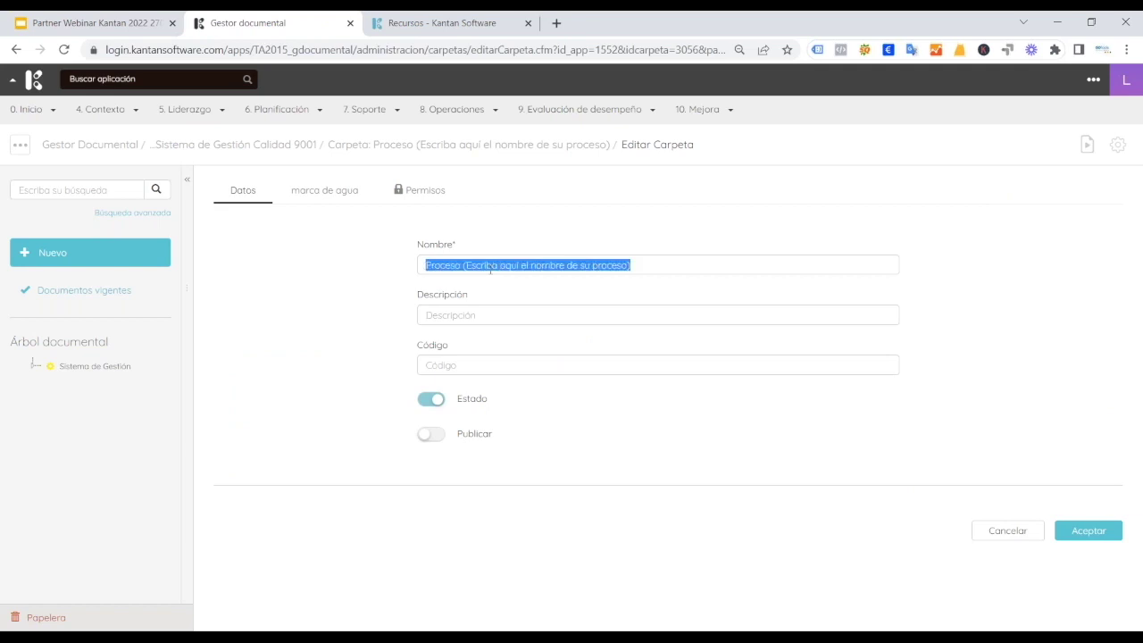
text(Proceso comercial)
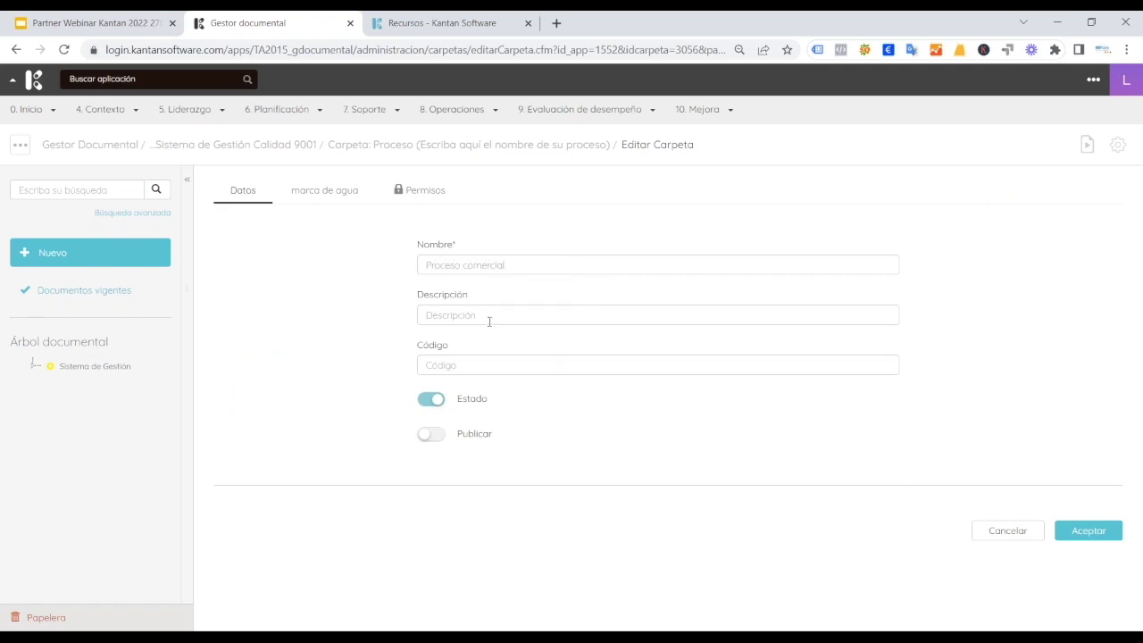
click(490, 365)
click(623, 471)
click(434, 437)
click(1096, 533)
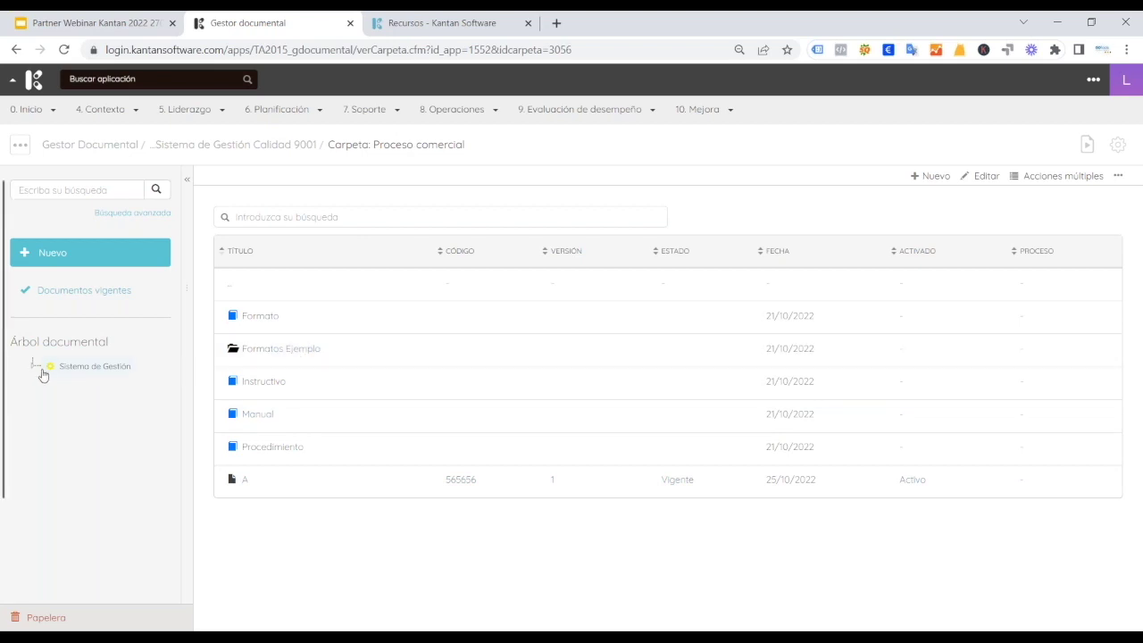
Start a document external to the management system in the Formatos Ejemplo folder, titled Formato proceso comercial.
click(32, 365)
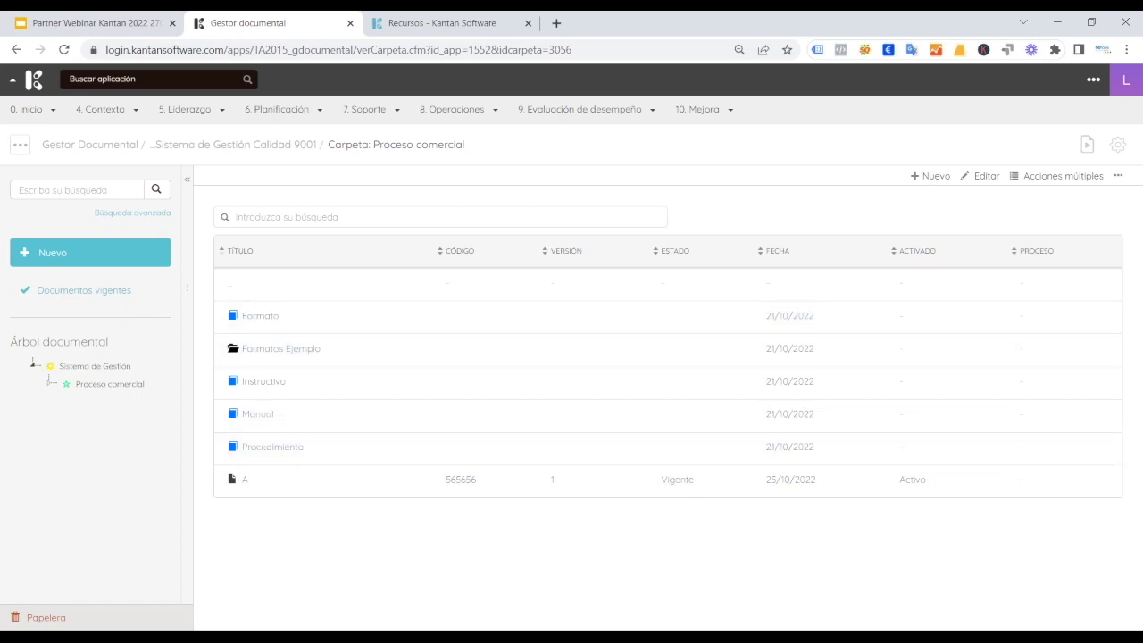
click(282, 350)
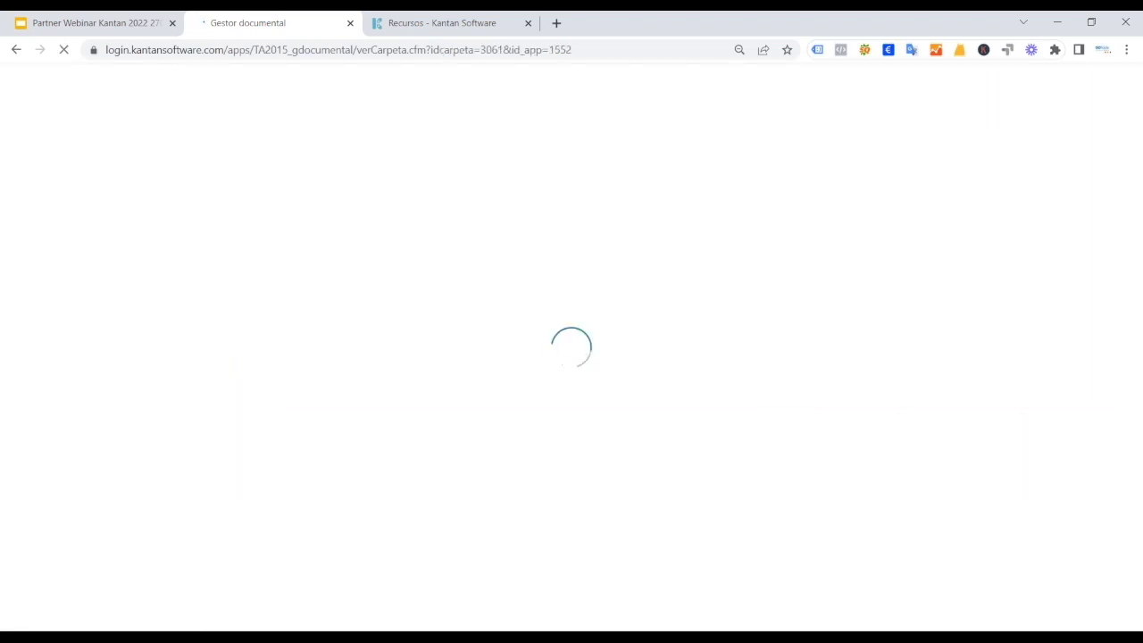
click(1038, 177)
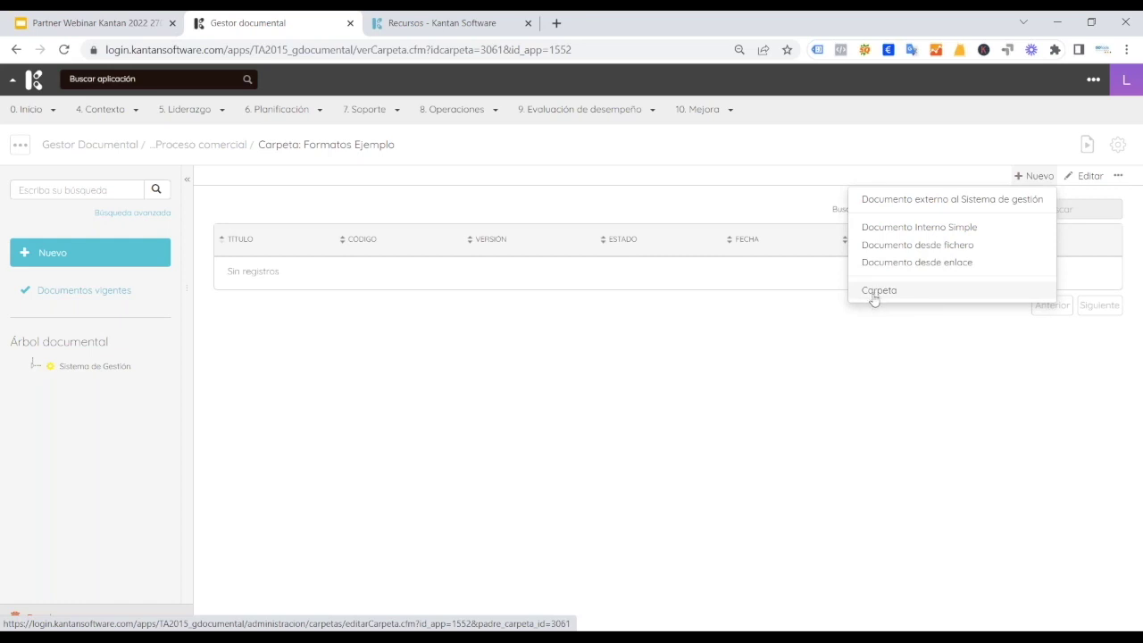
click(927, 204)
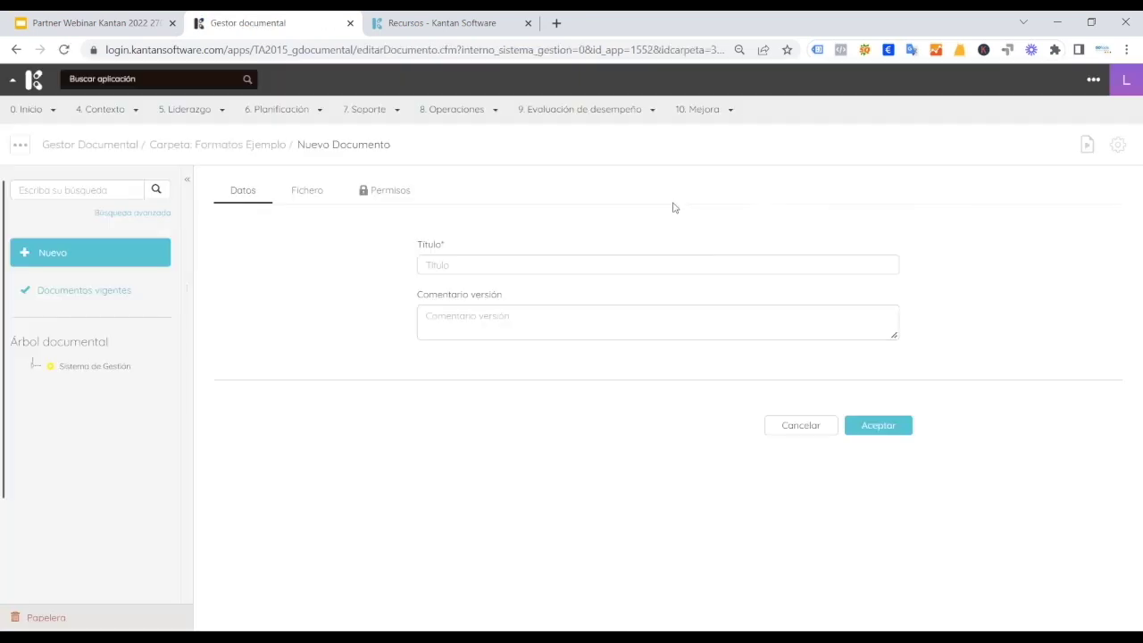
click(492, 267)
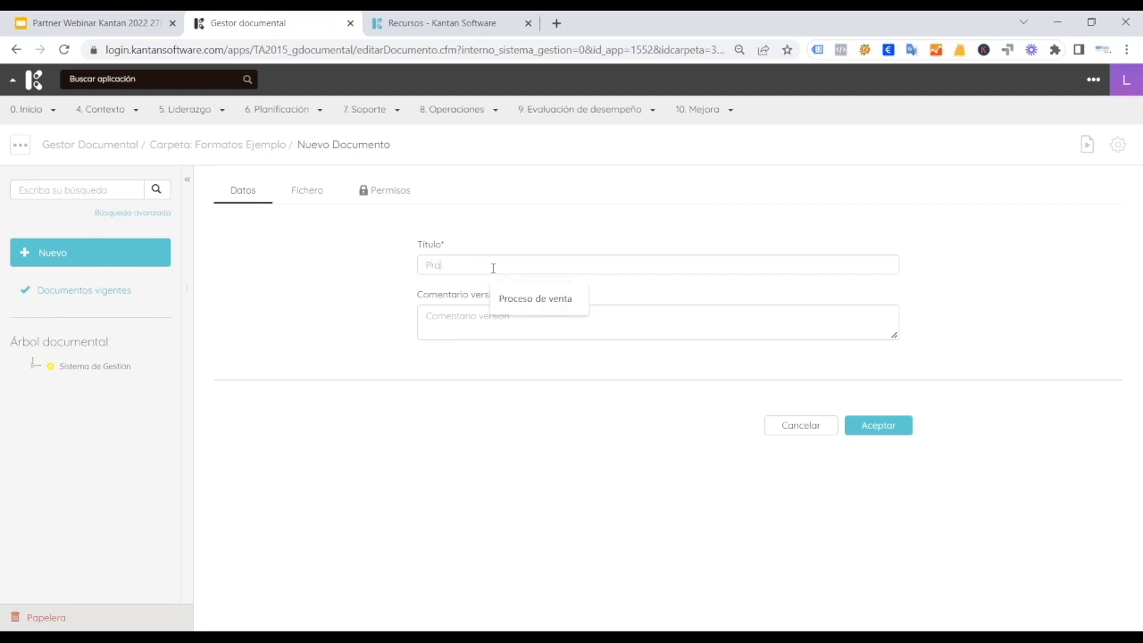
click(492, 267)
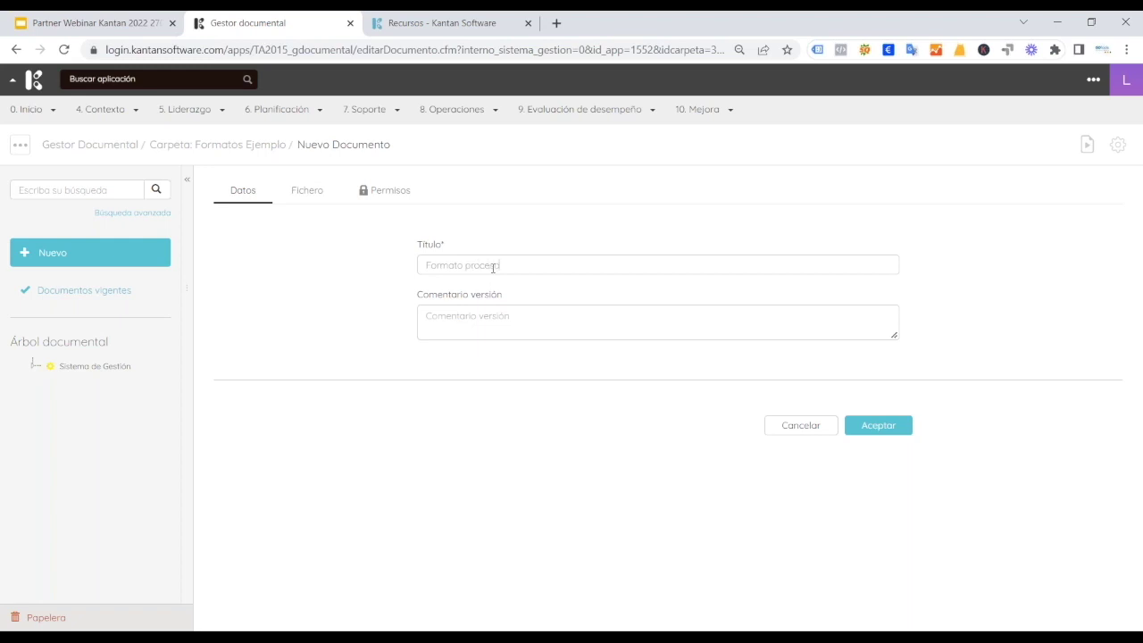
click(513, 330)
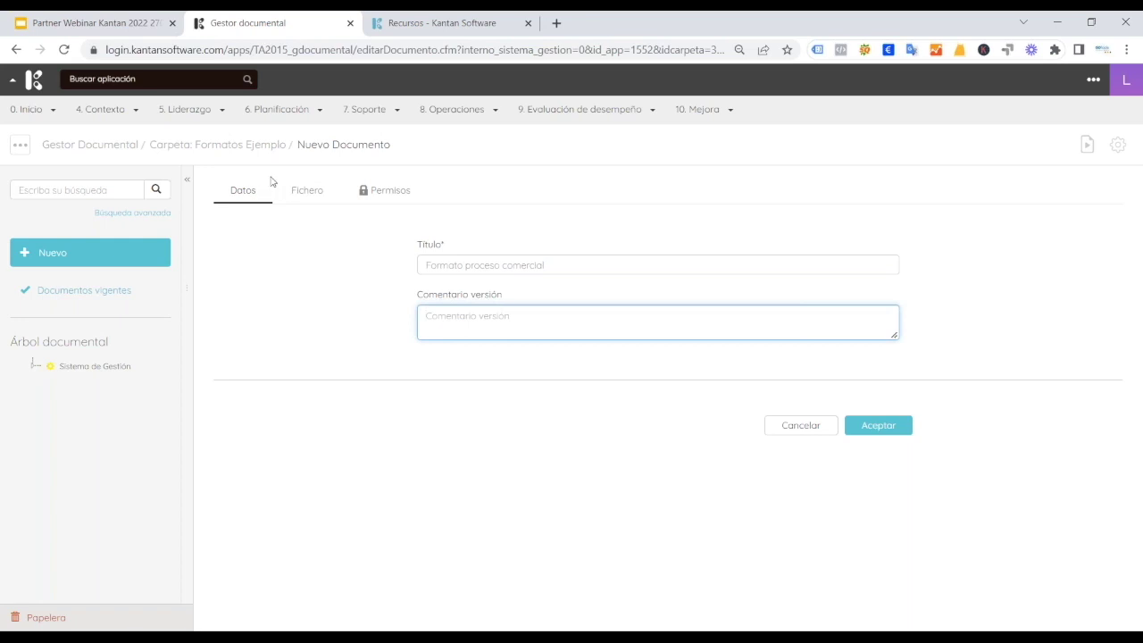
Attach Formato proceso comercial.docx to the new document, save it, and expand the Sistema de Gestión folder tree.
click(311, 193)
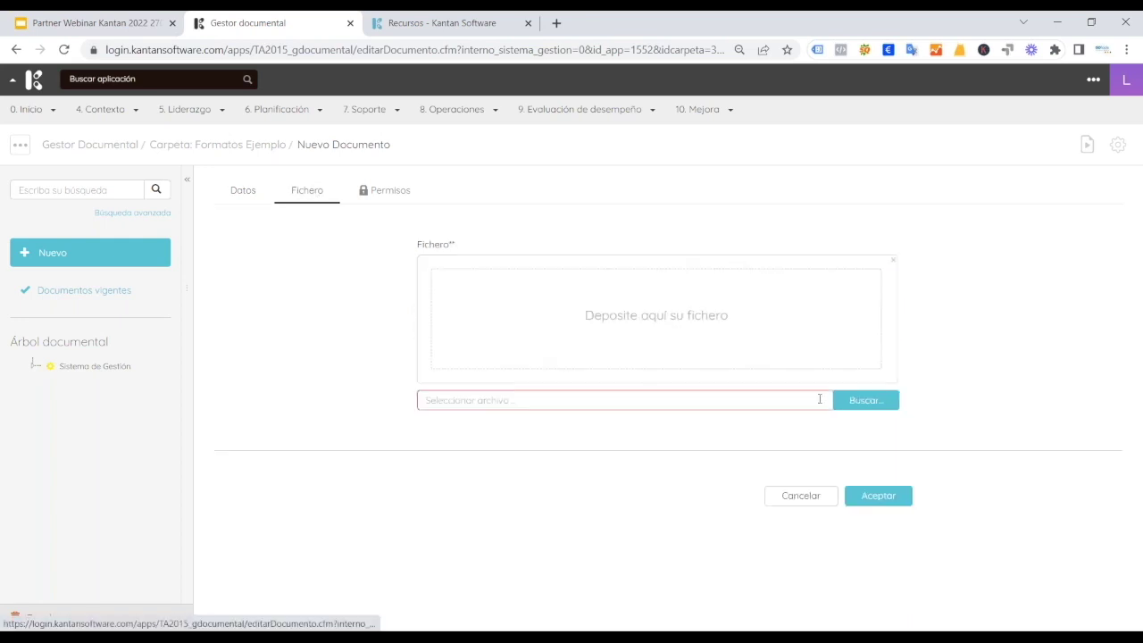
click(872, 402)
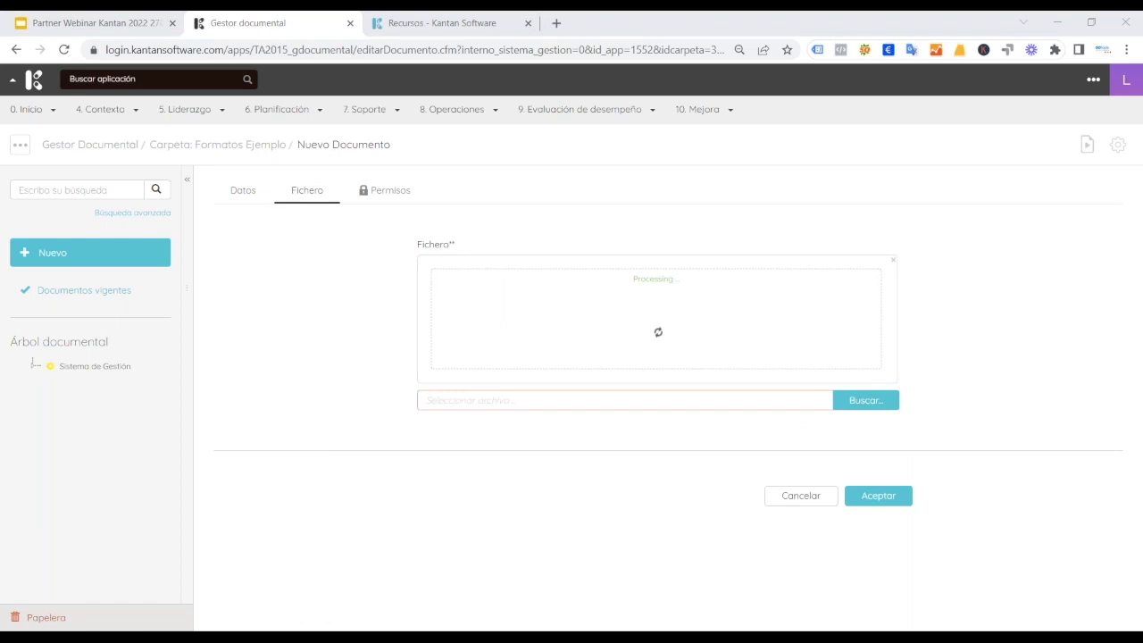
click(878, 588)
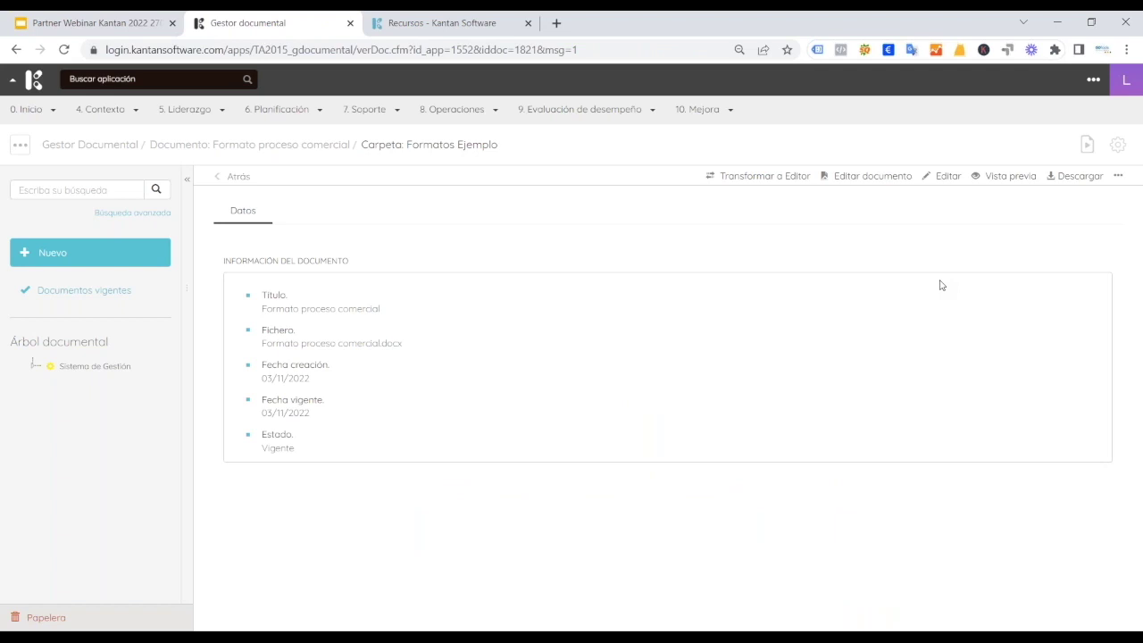
click(33, 366)
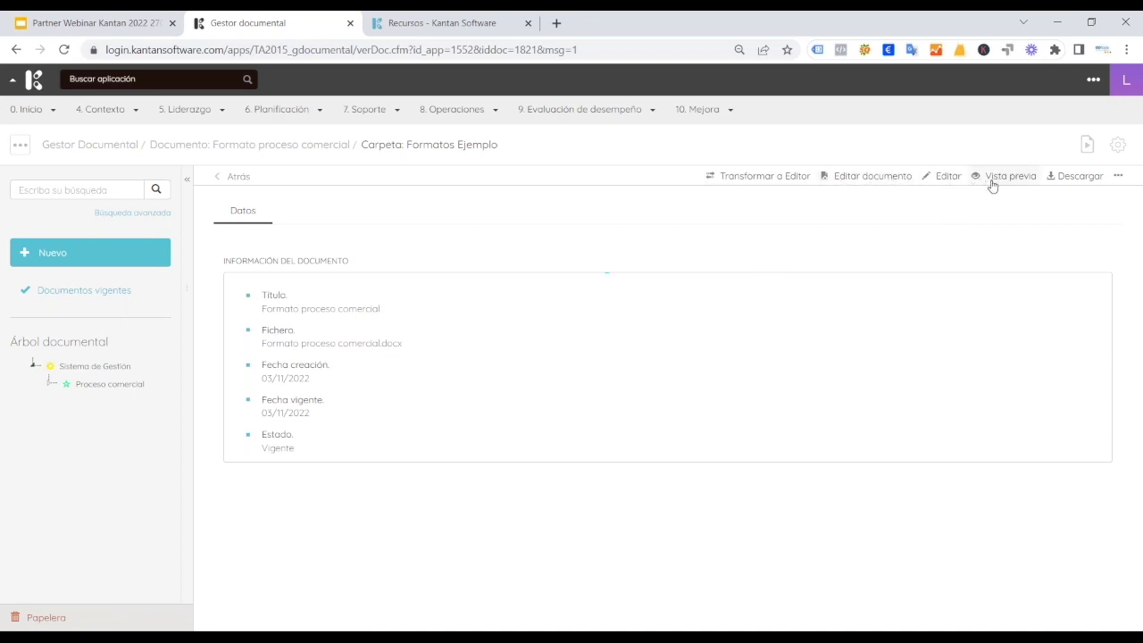
Browse the Gestor documental tutorial videos on the Recursos help page and return to the saved document.
click(1088, 147)
click(1088, 148)
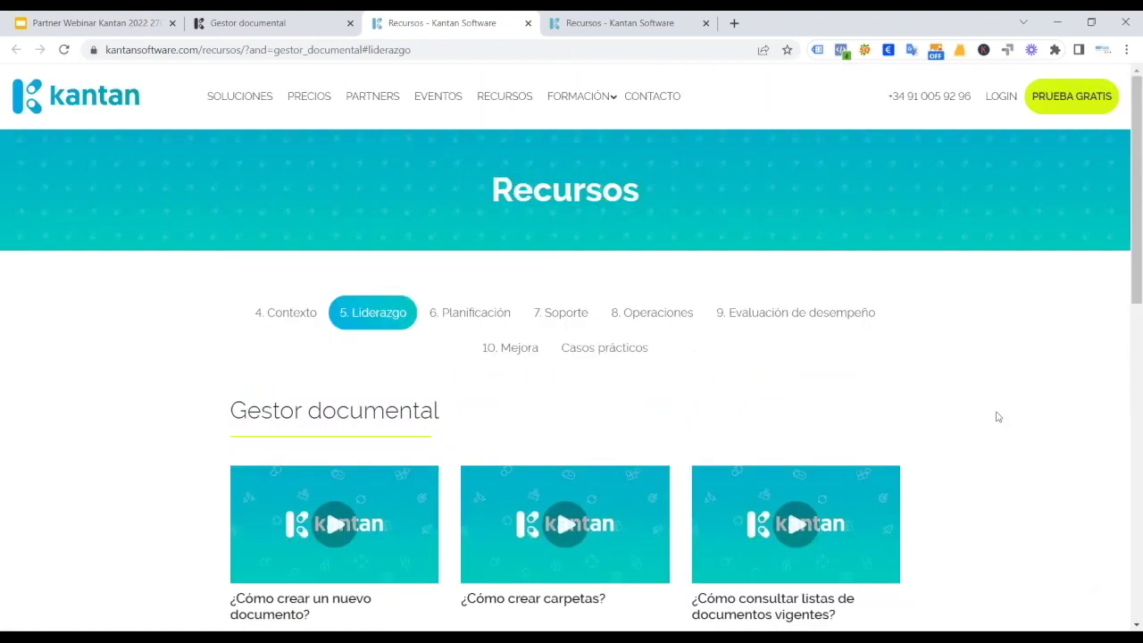
scroll(997, 416, down, 4)
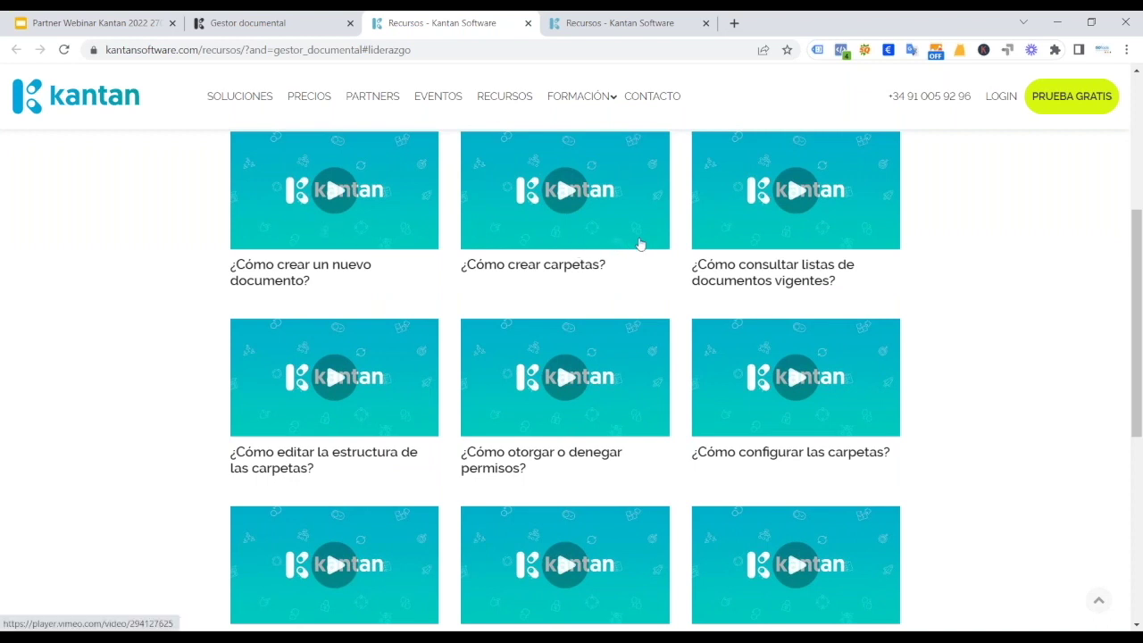
scroll(469, 315, down, 2)
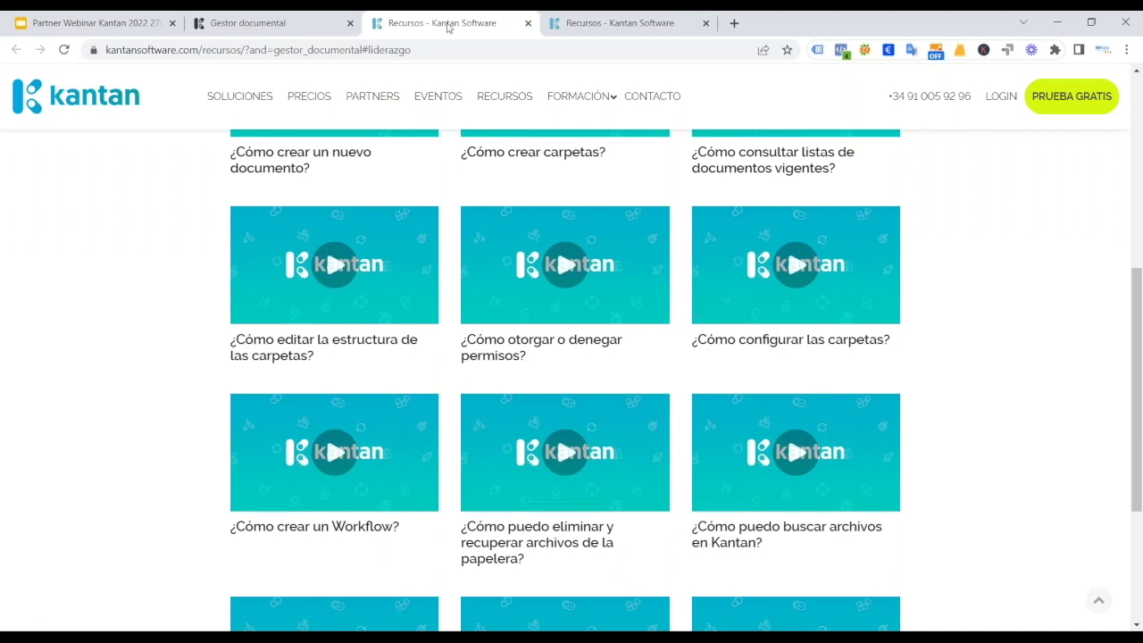
click(277, 25)
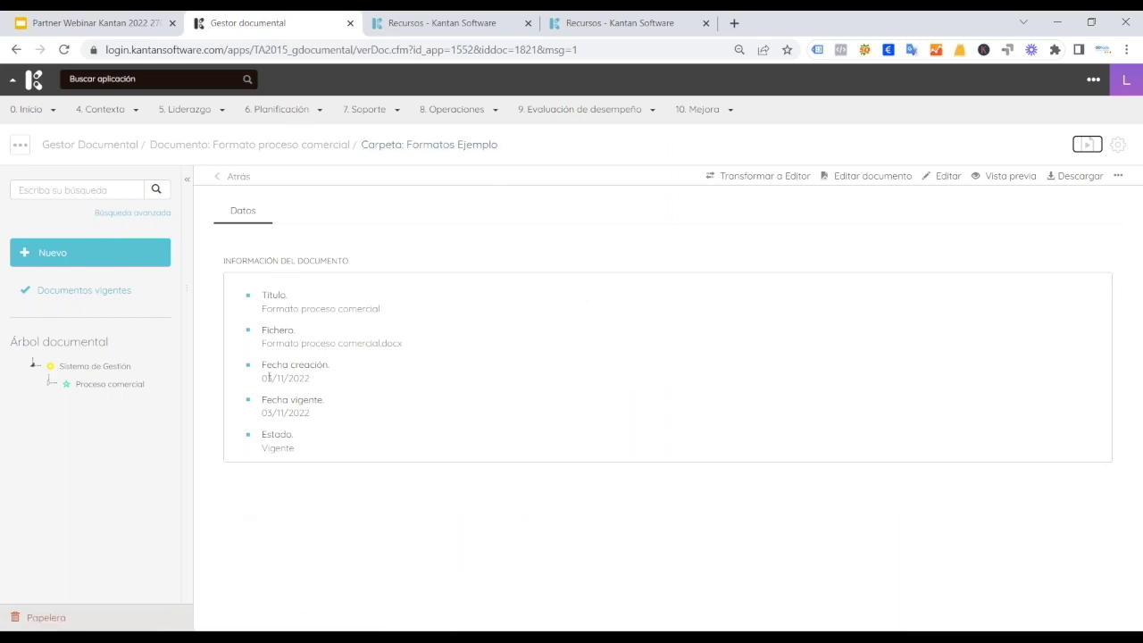
Create a new Controles record named De EPP in Entidades and save it.
mouse_move(133, 110)
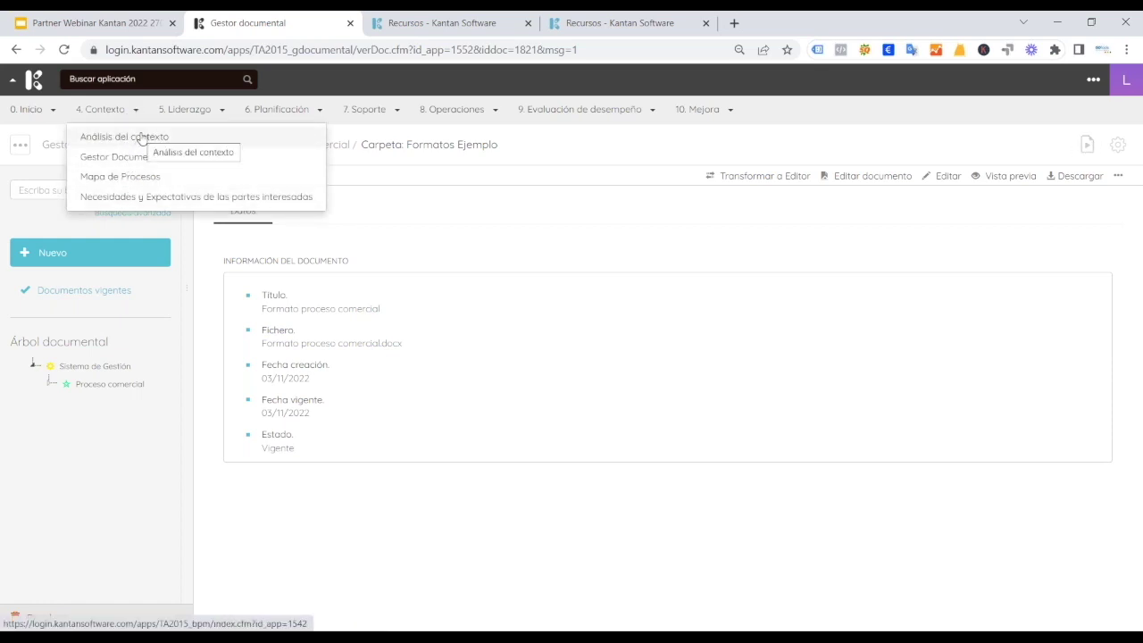
mouse_move(53, 115)
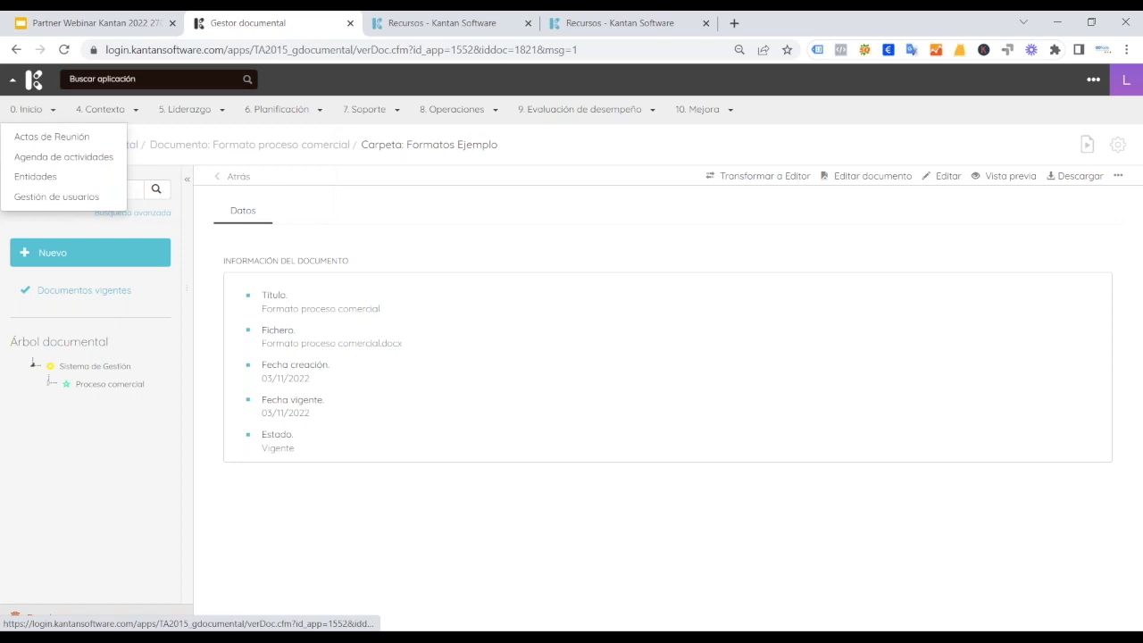
click(35, 177)
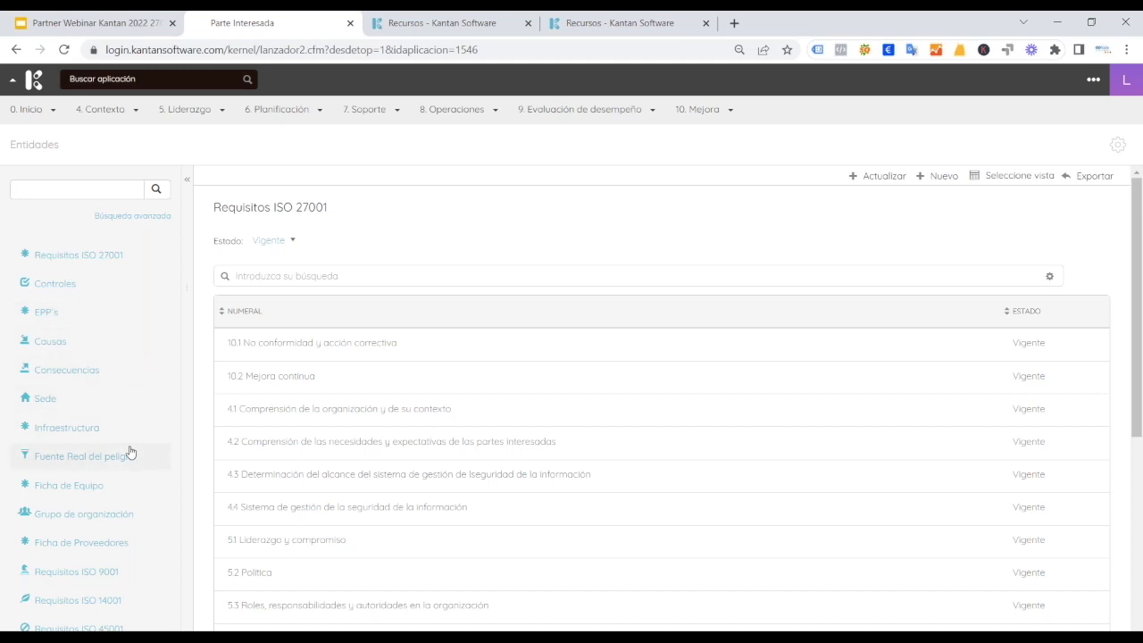
click(107, 284)
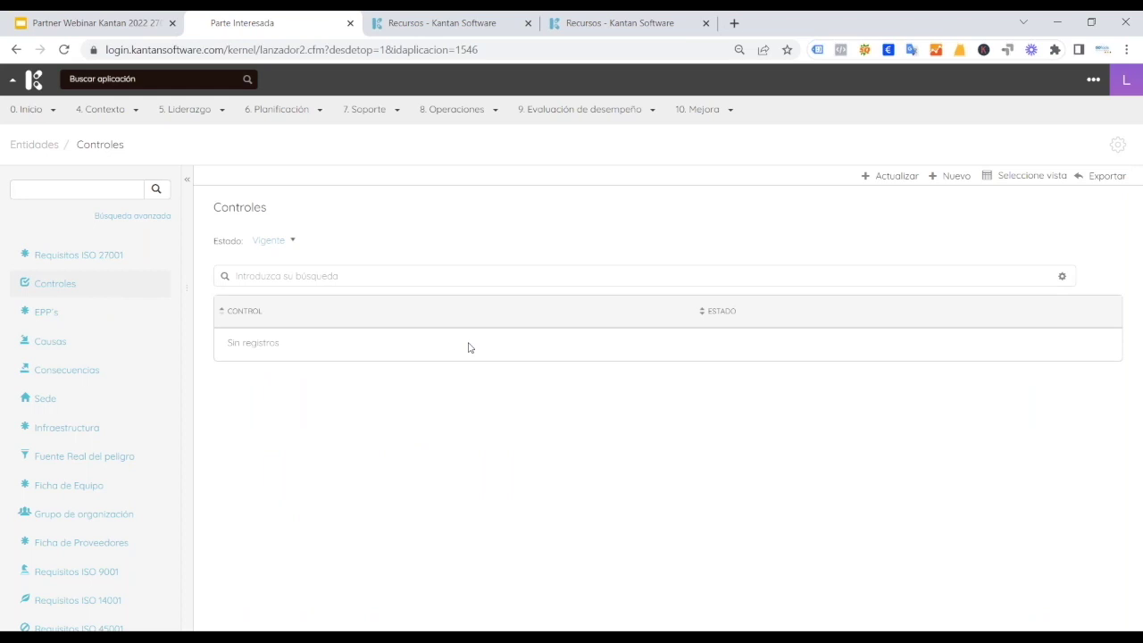
click(954, 176)
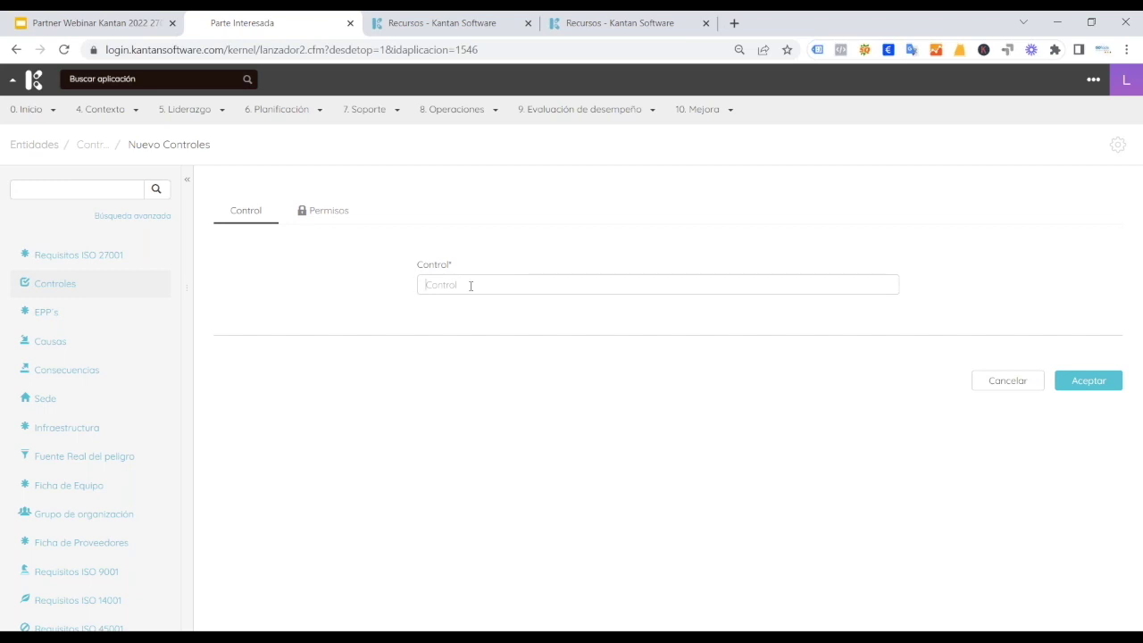
text(de)
text(De EPP)
click(1083, 381)
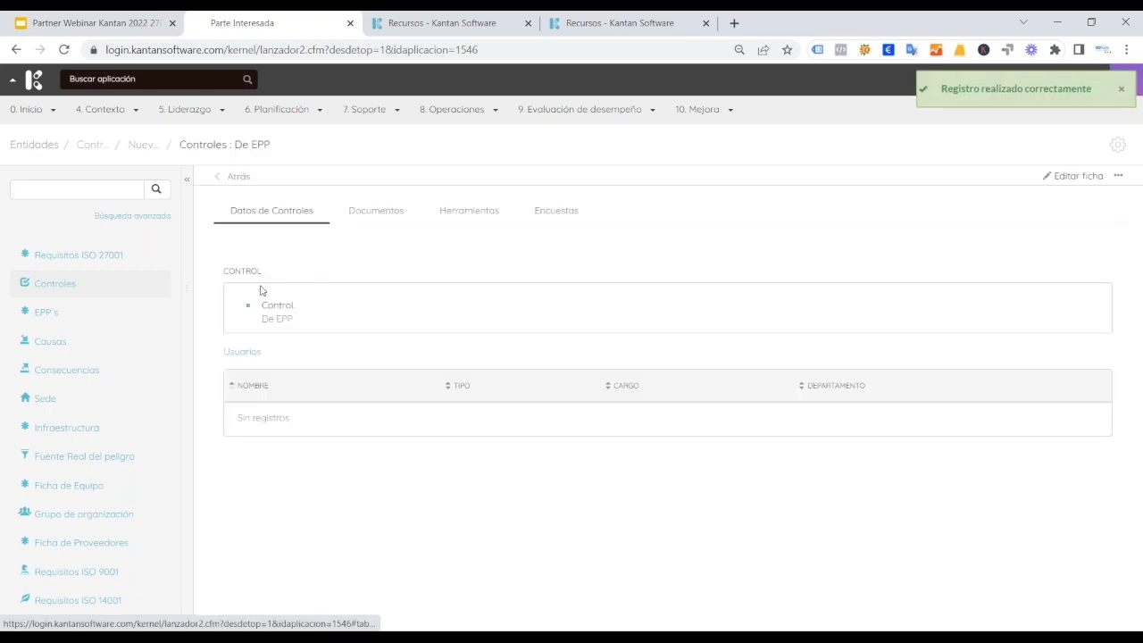
Review the De EPP control's Documentos and Herramientas sections, listing the related Controles SST records.
click(378, 218)
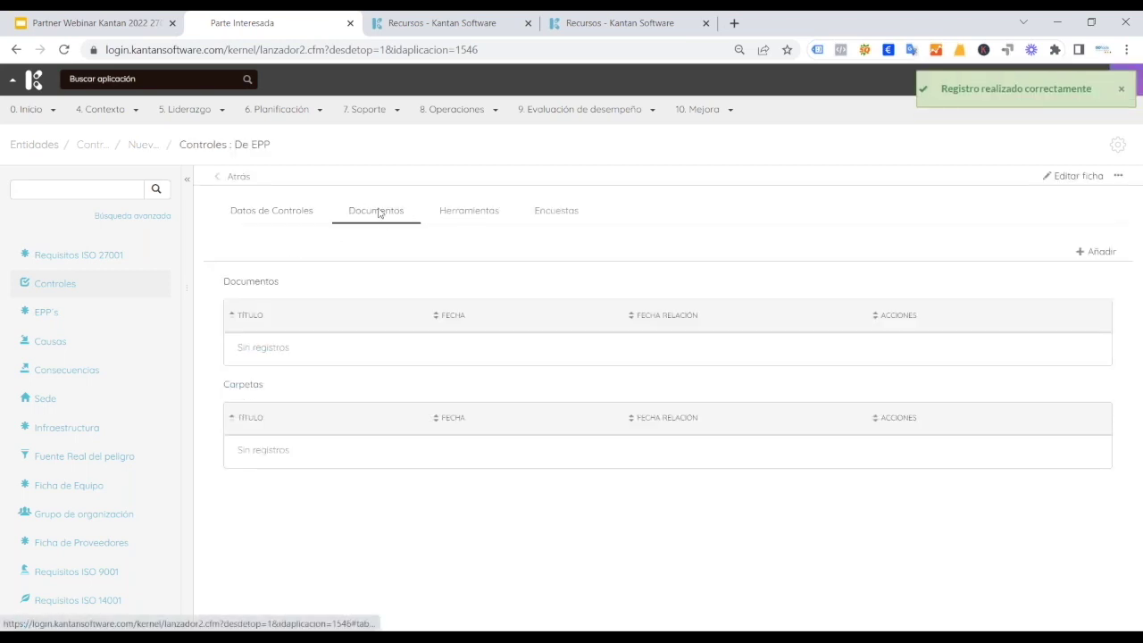
click(480, 211)
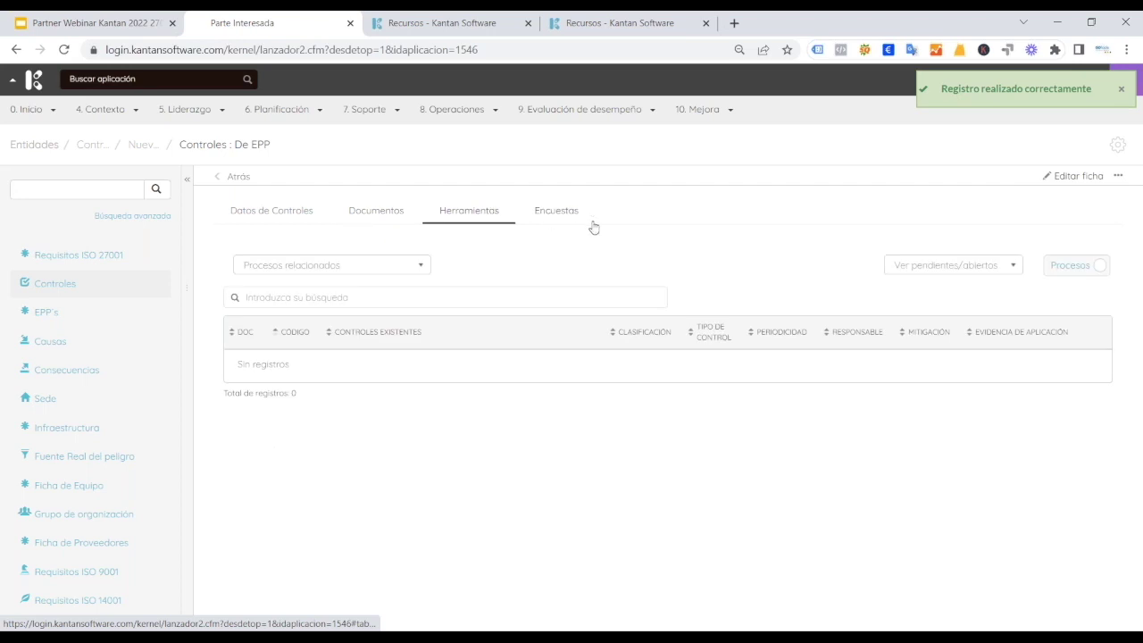
click(370, 265)
click(292, 310)
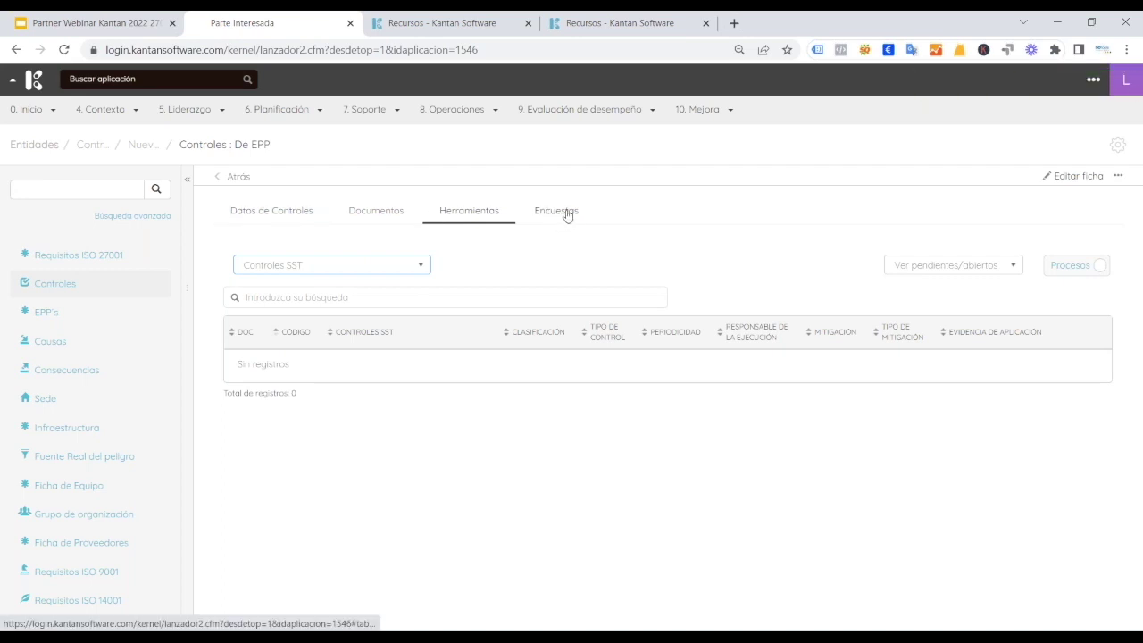
Look through the Causas, Consecuencias, Infraestructura, Fuente Real del peligro, Ficha de Equipo and Ficha de Proveedores entities.
click(95, 346)
click(111, 369)
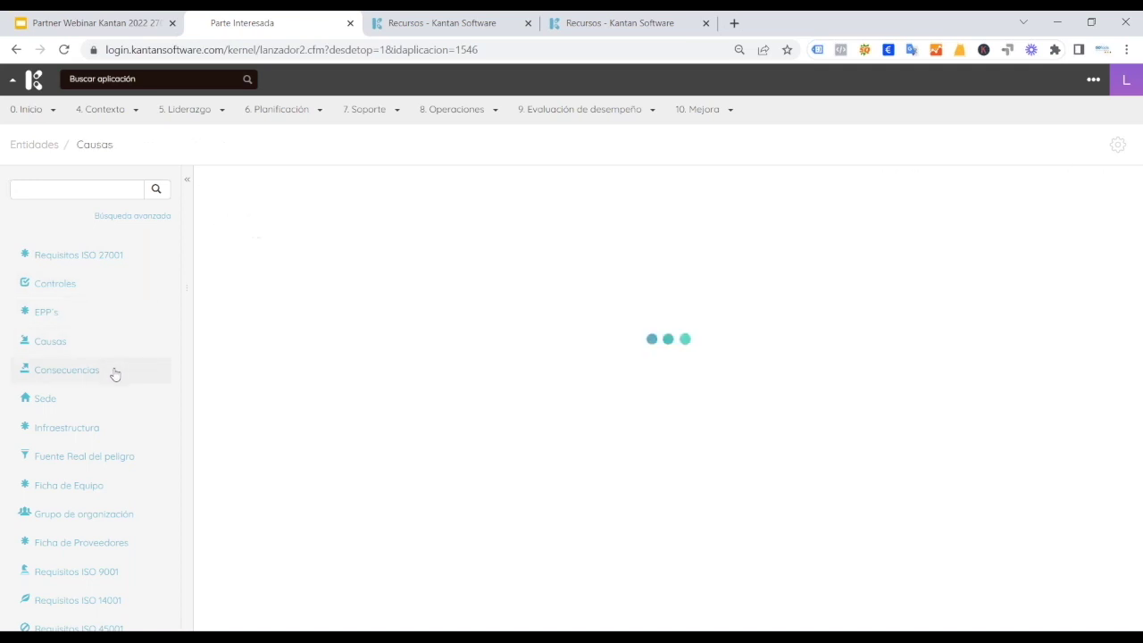
click(113, 429)
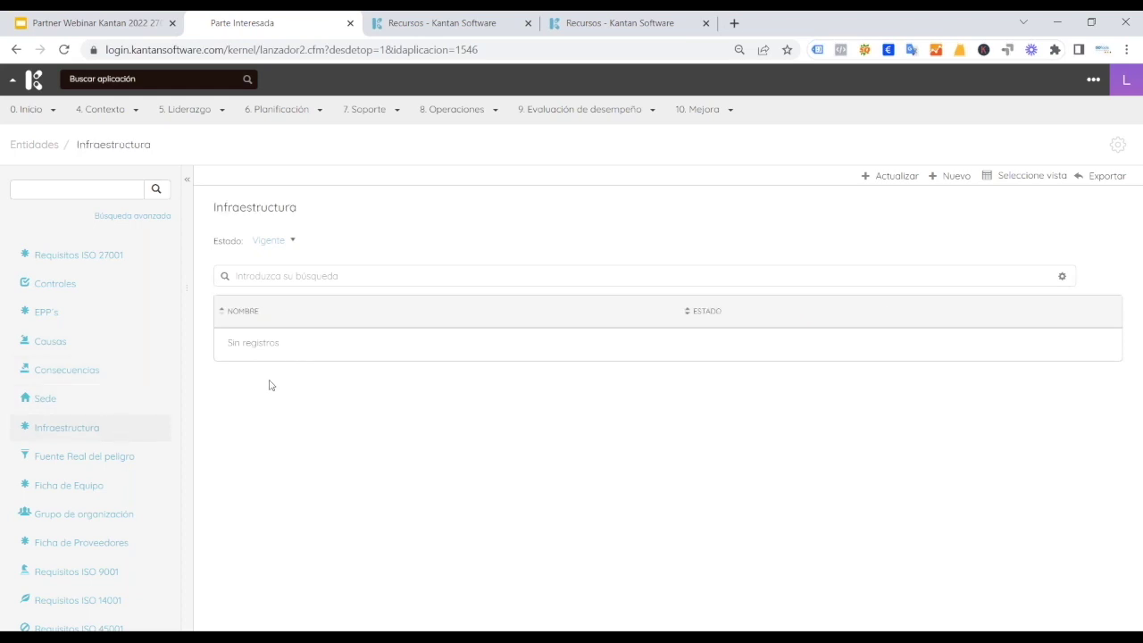
click(87, 466)
click(117, 489)
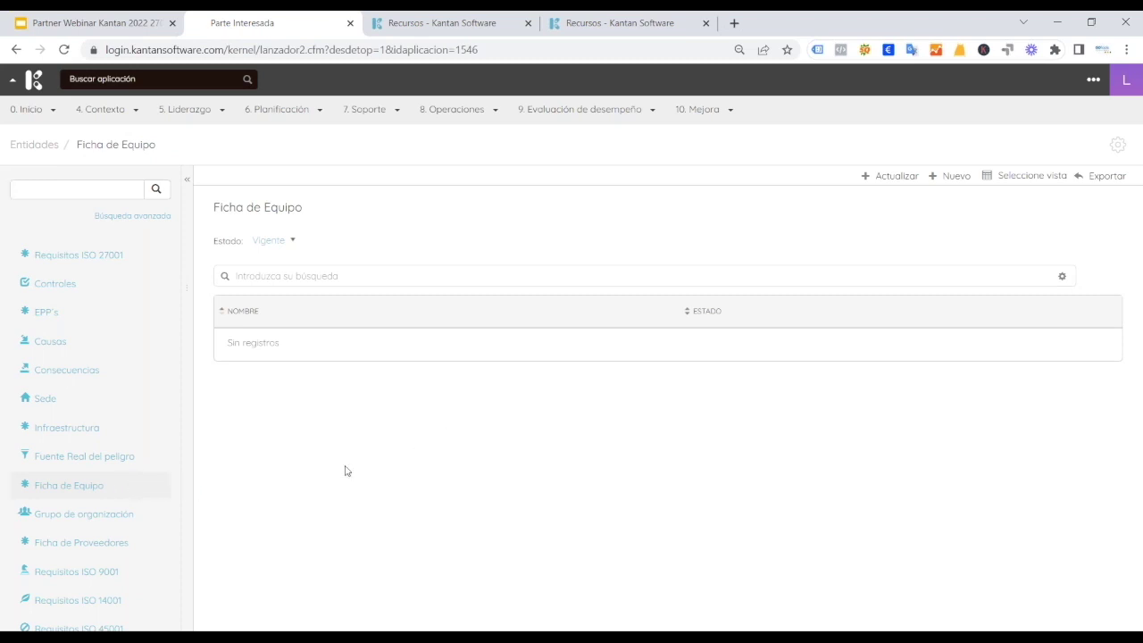
click(109, 545)
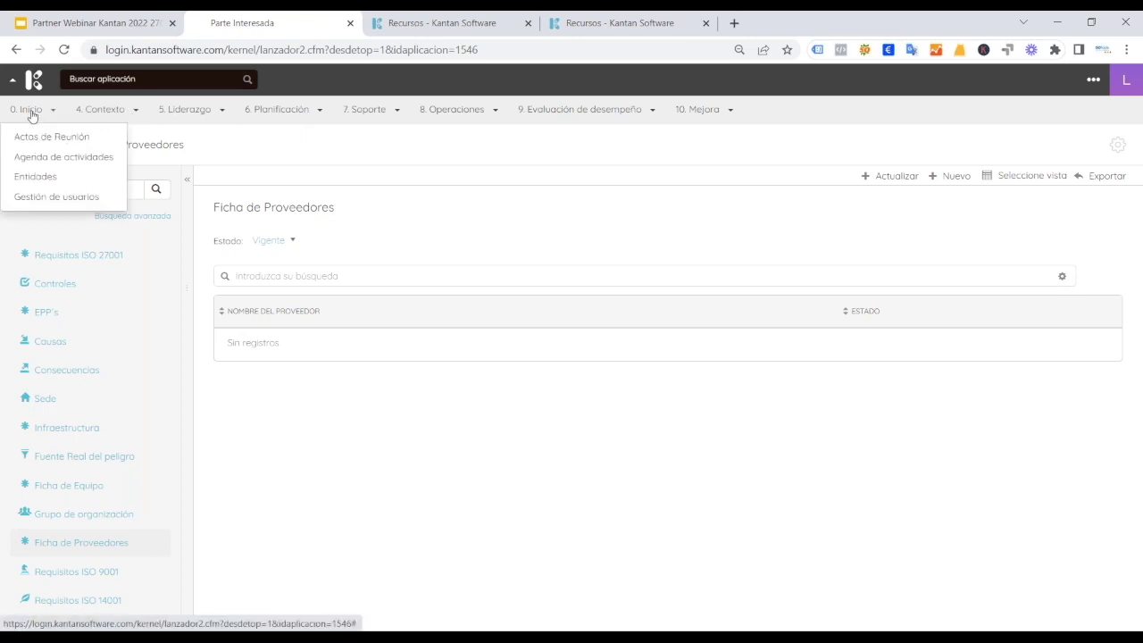
Return to the welcome page, open Análisis del contexto, and look over the applications available under Contexto and Mejora.
click(34, 82)
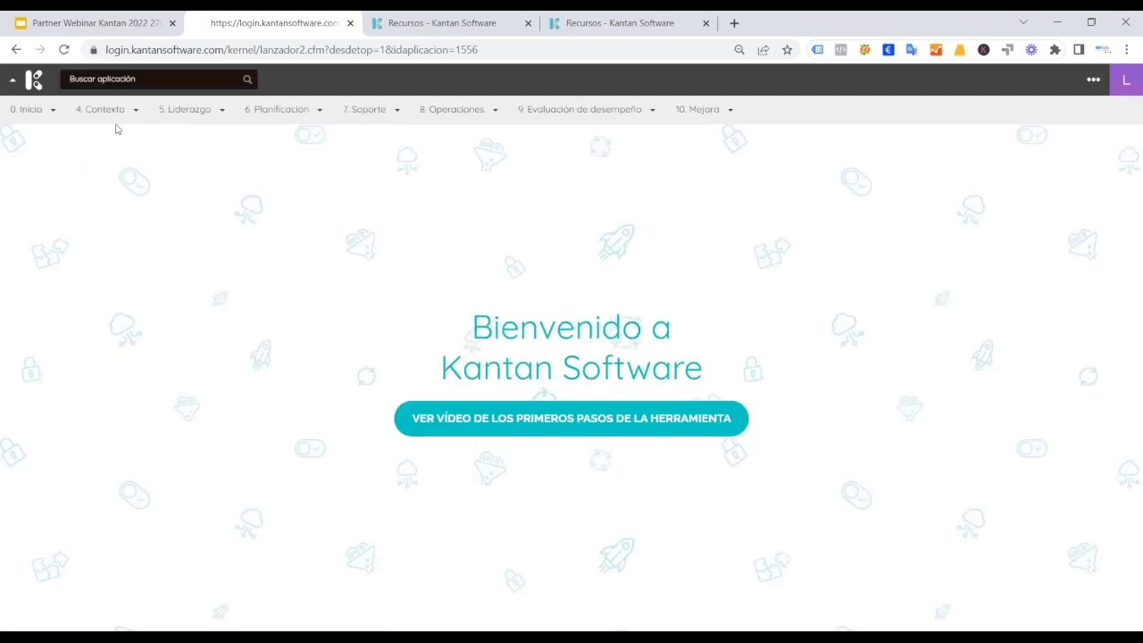
click(131, 110)
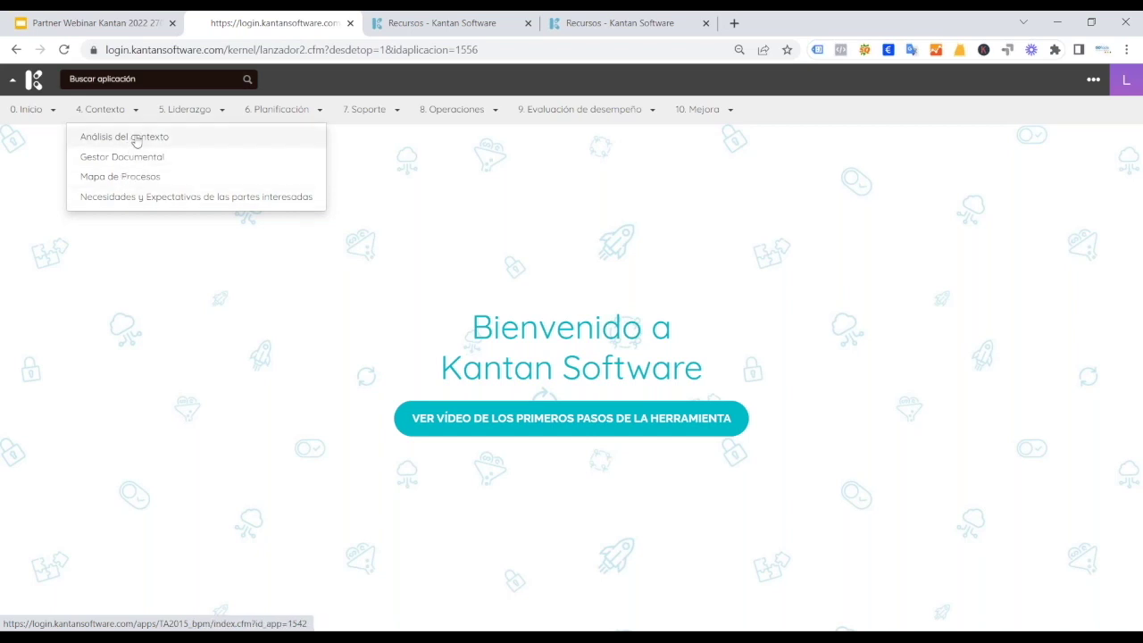
click(134, 138)
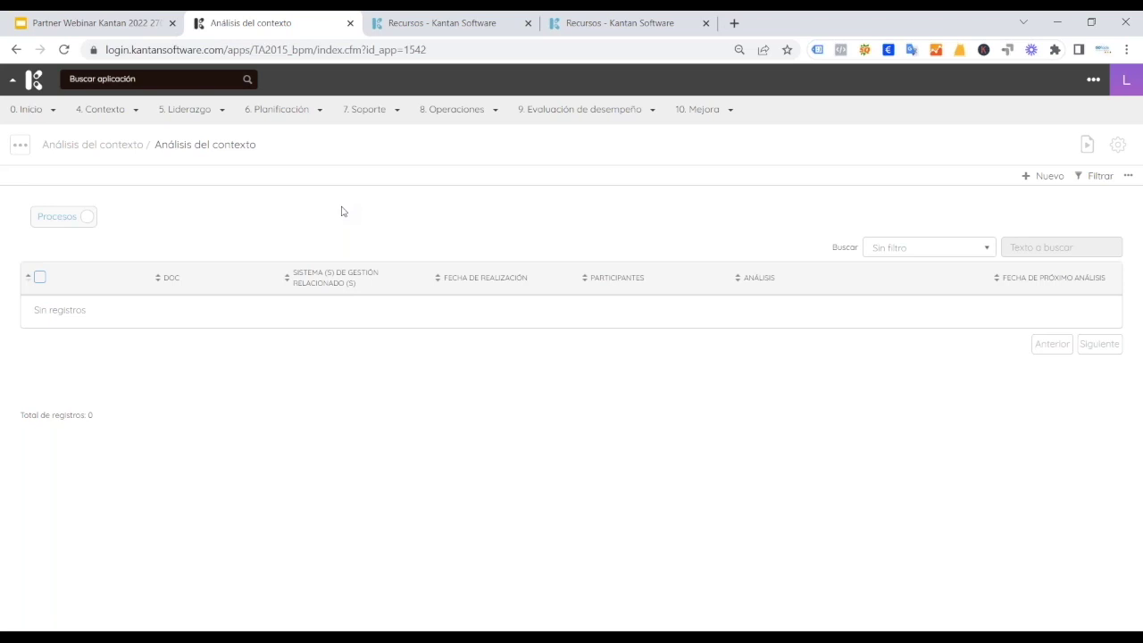
click(133, 110)
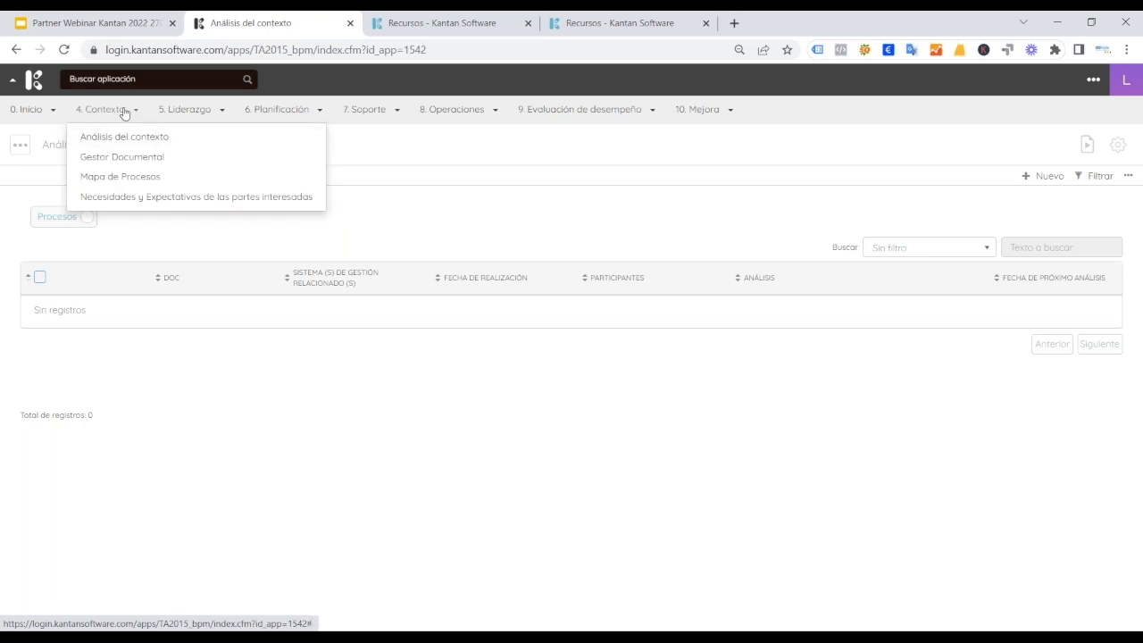
click(729, 111)
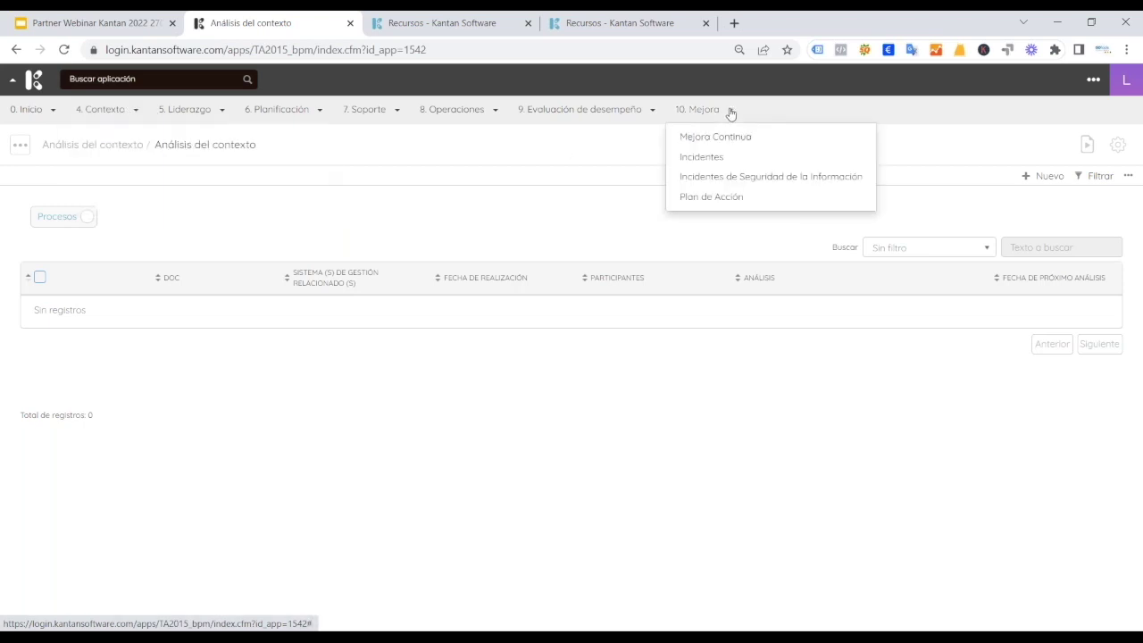